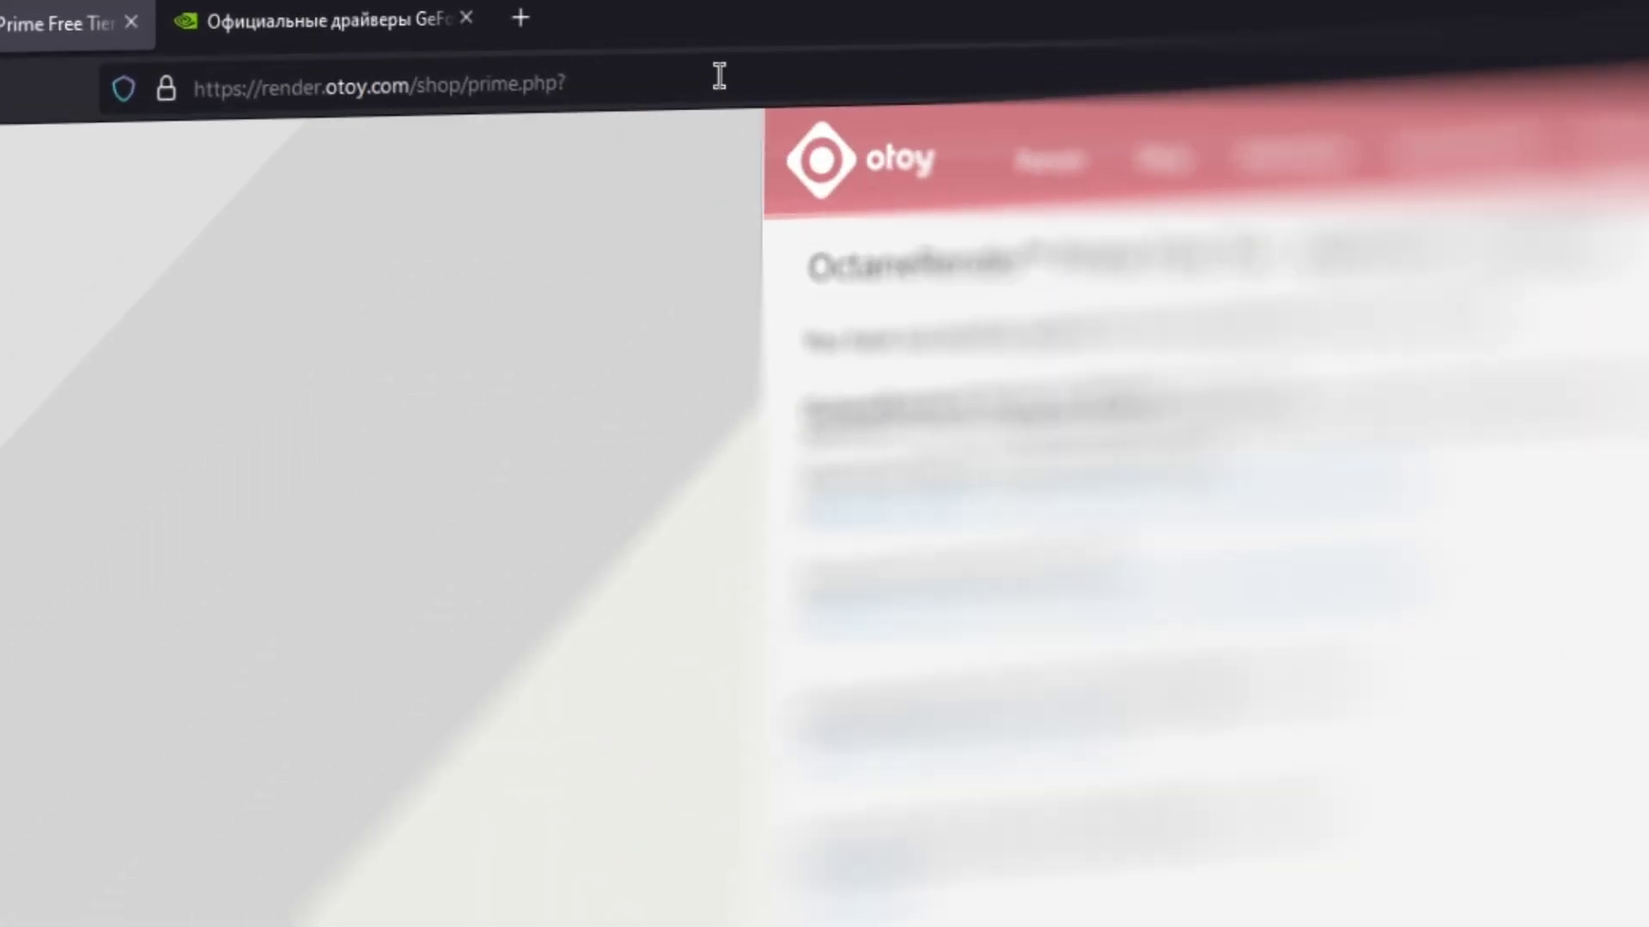
- Highlight the OTOY page heading, the Blender plugin update date and both download lines
click(417, 41)
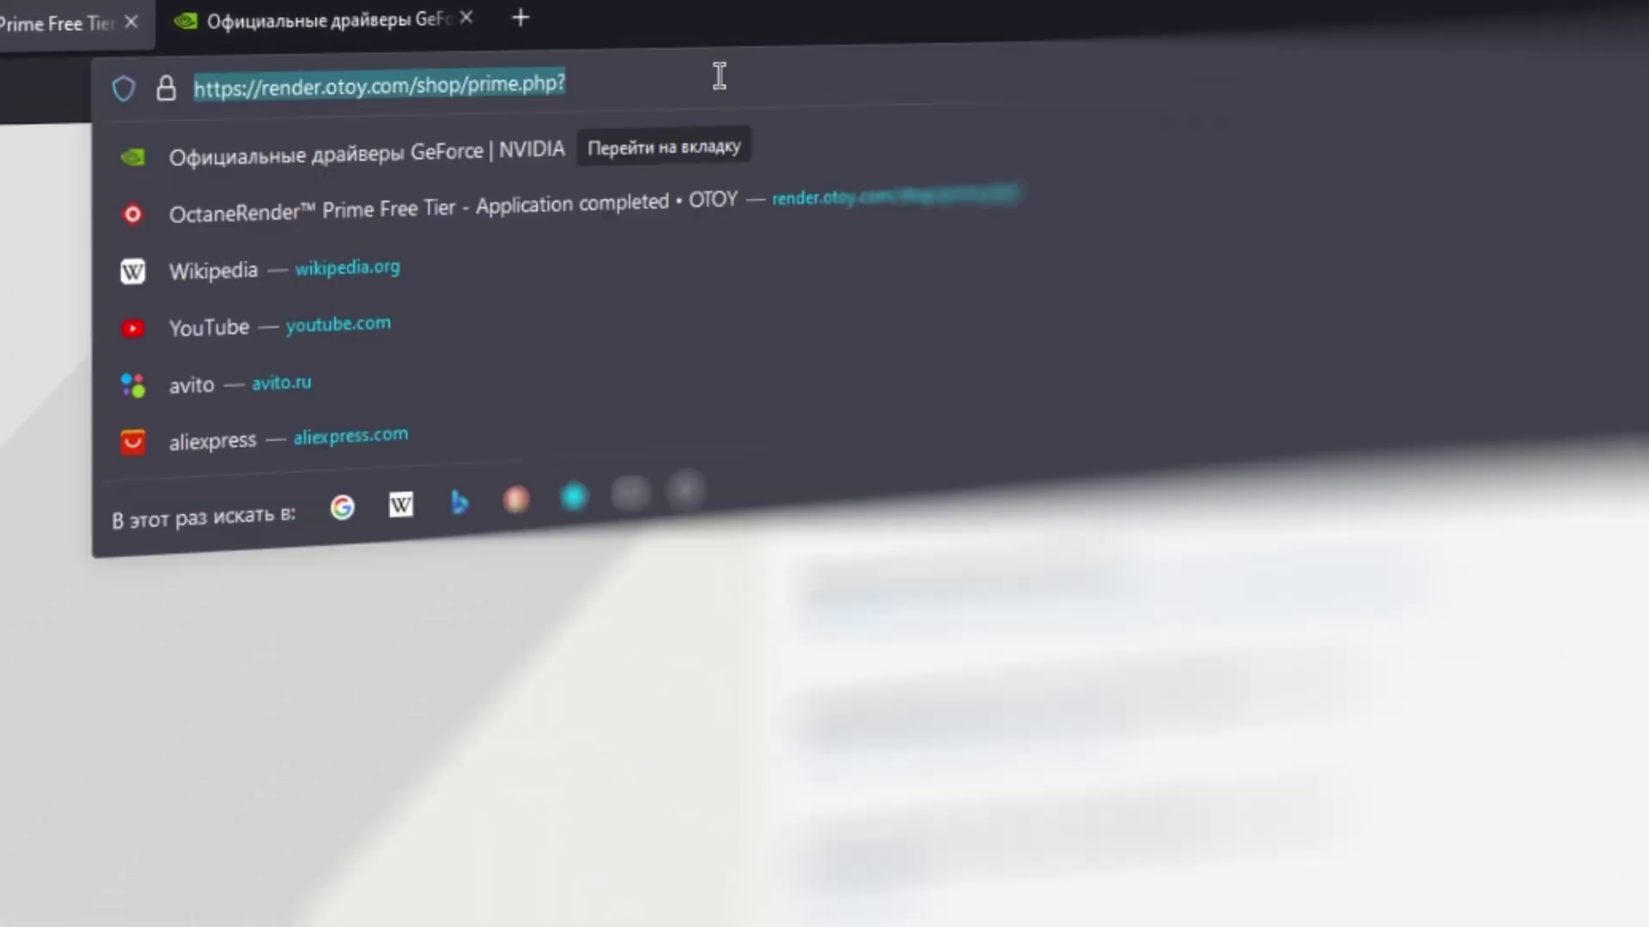
key(Escape)
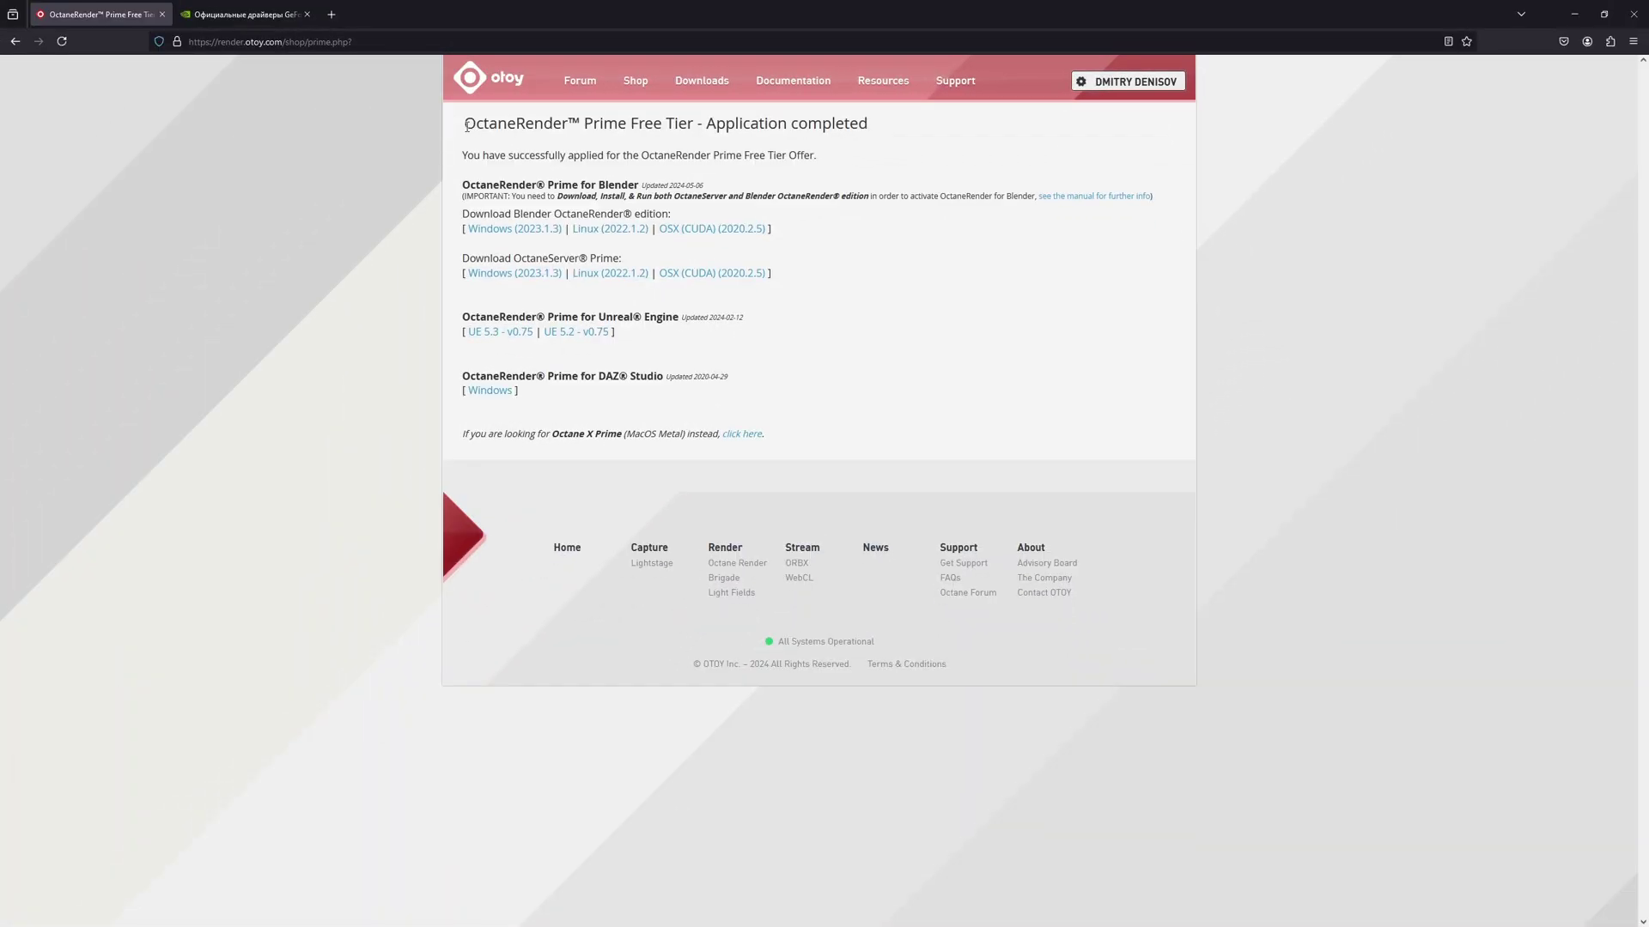
drag(470, 125, 694, 126)
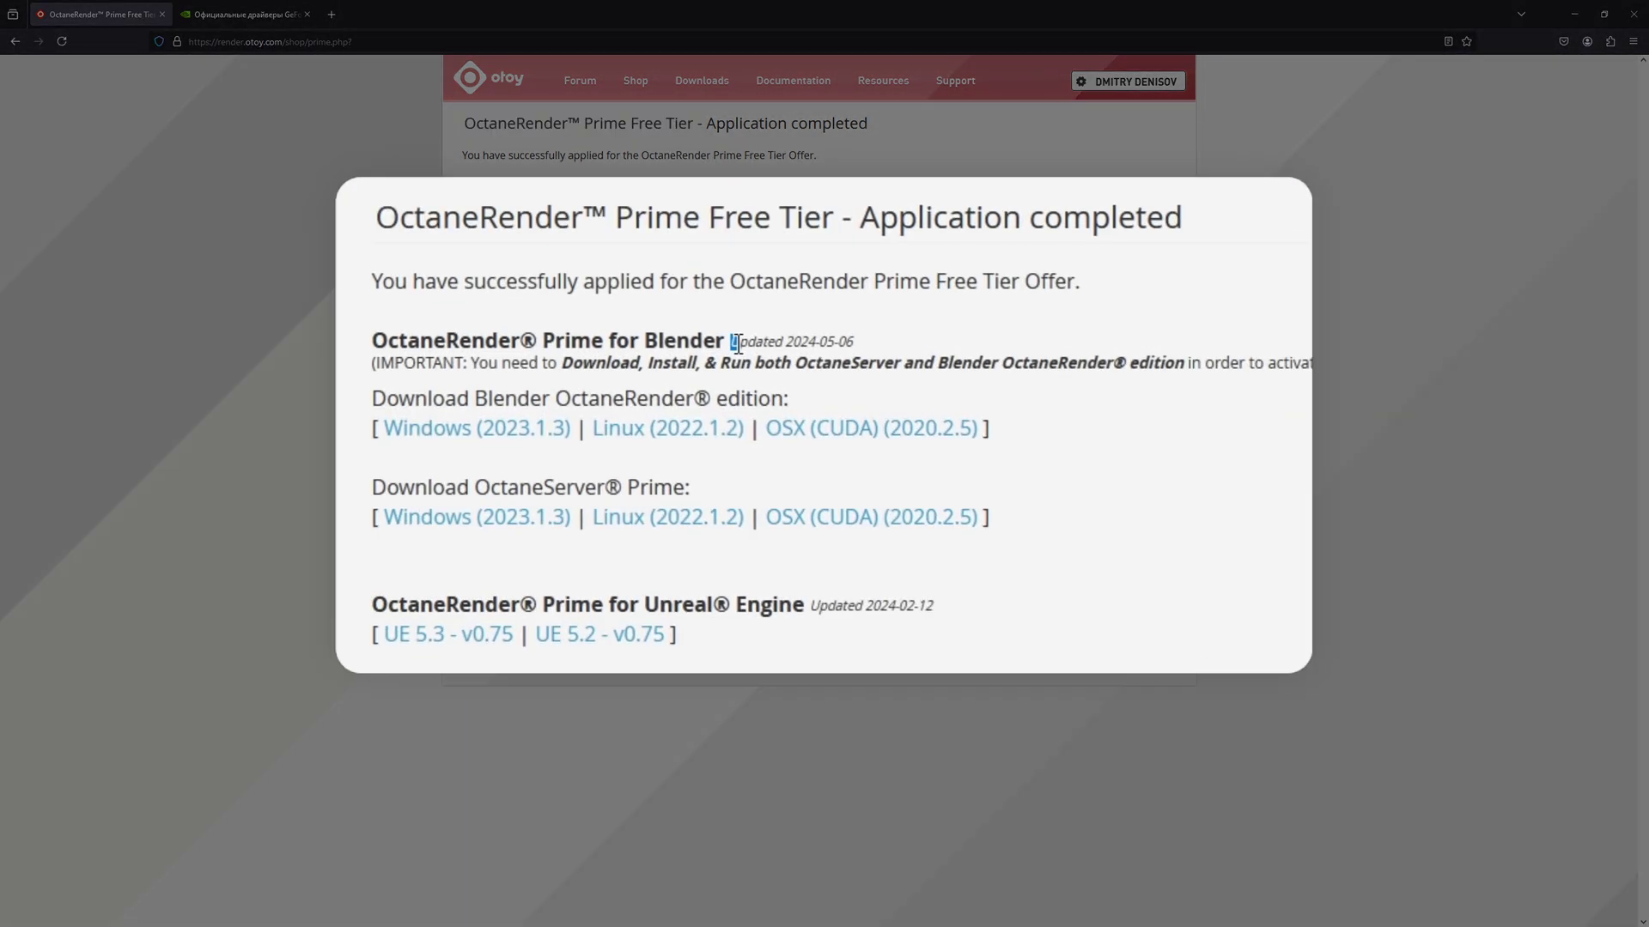
drag(640, 185, 696, 186)
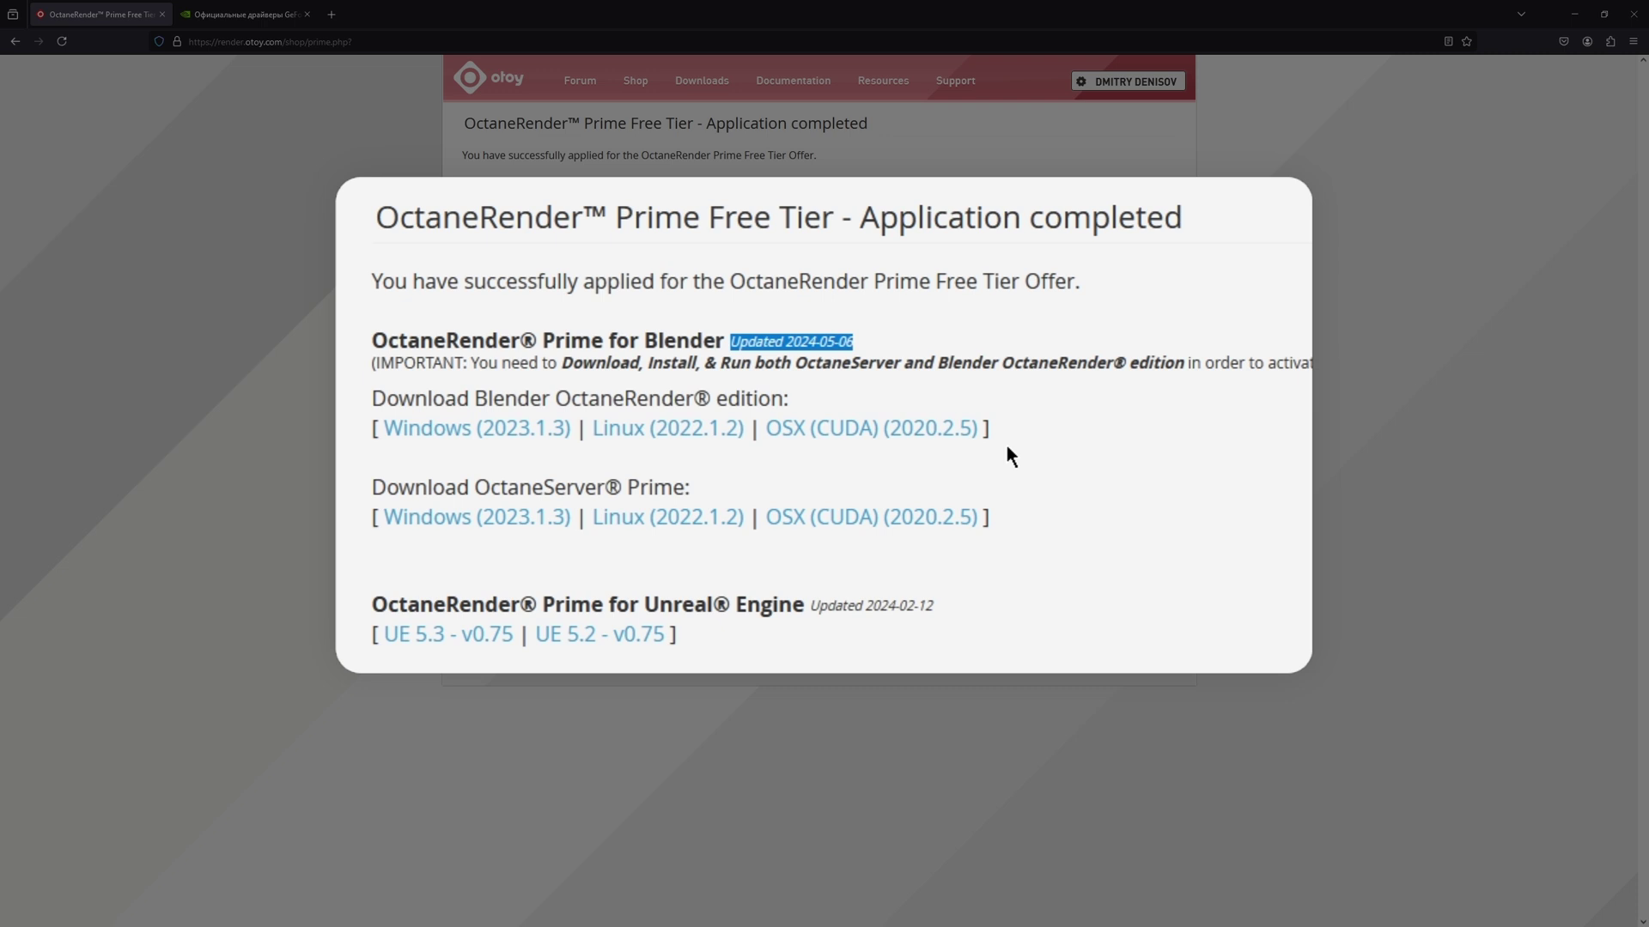
click(416, 474)
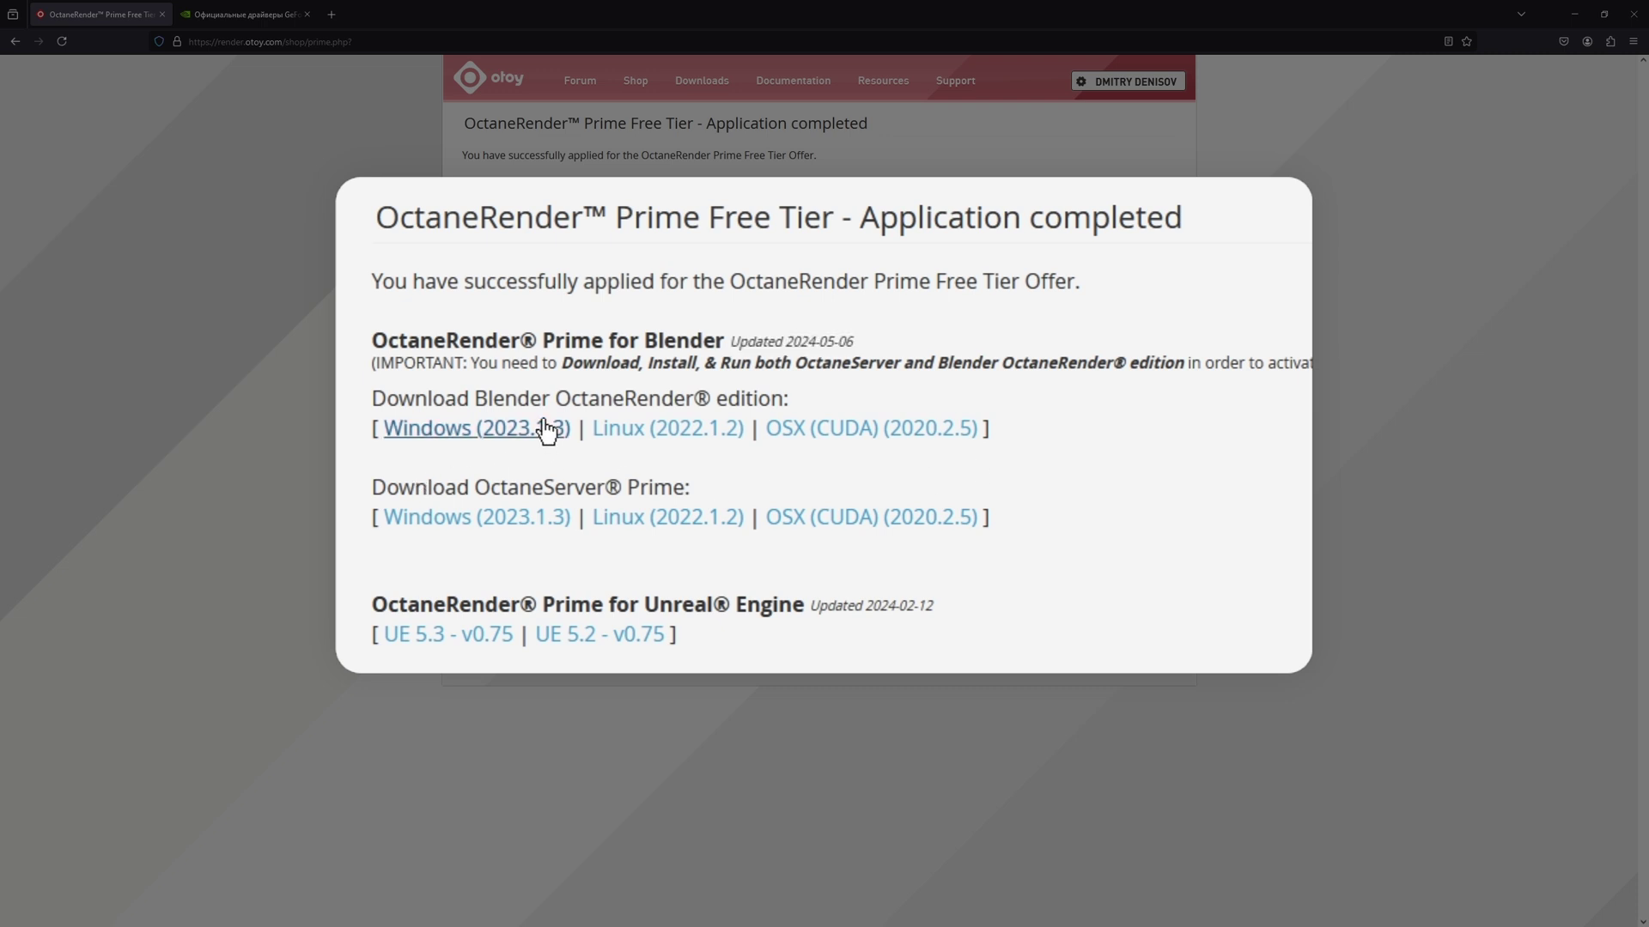
drag(374, 396, 786, 394)
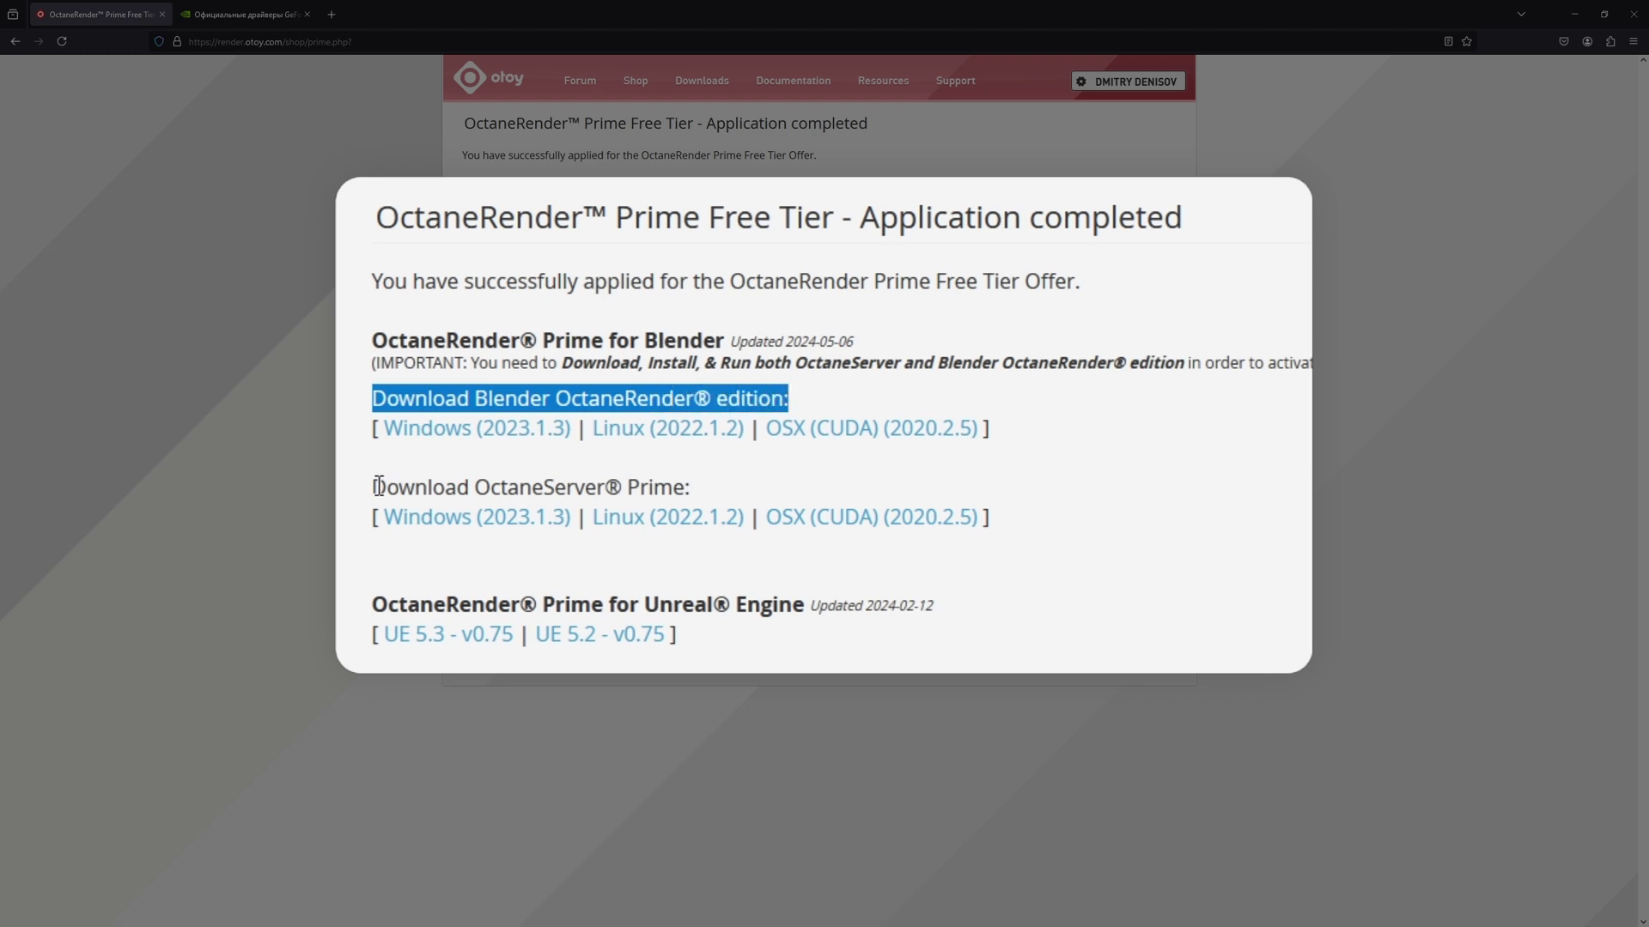
drag(379, 486, 693, 488)
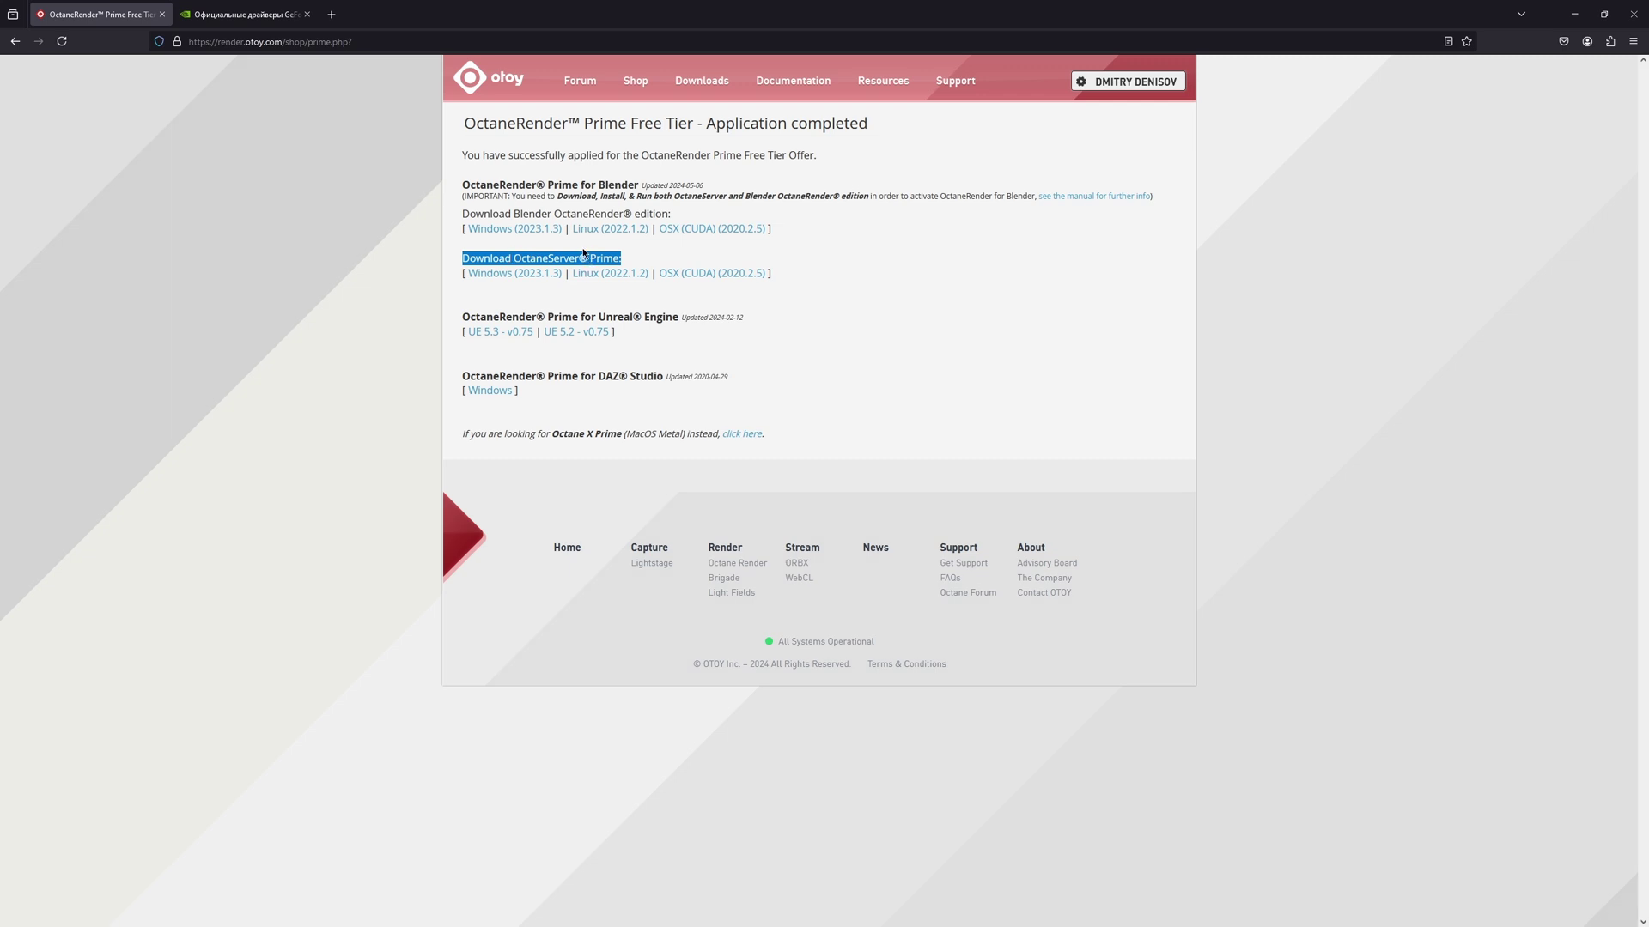
click(583, 253)
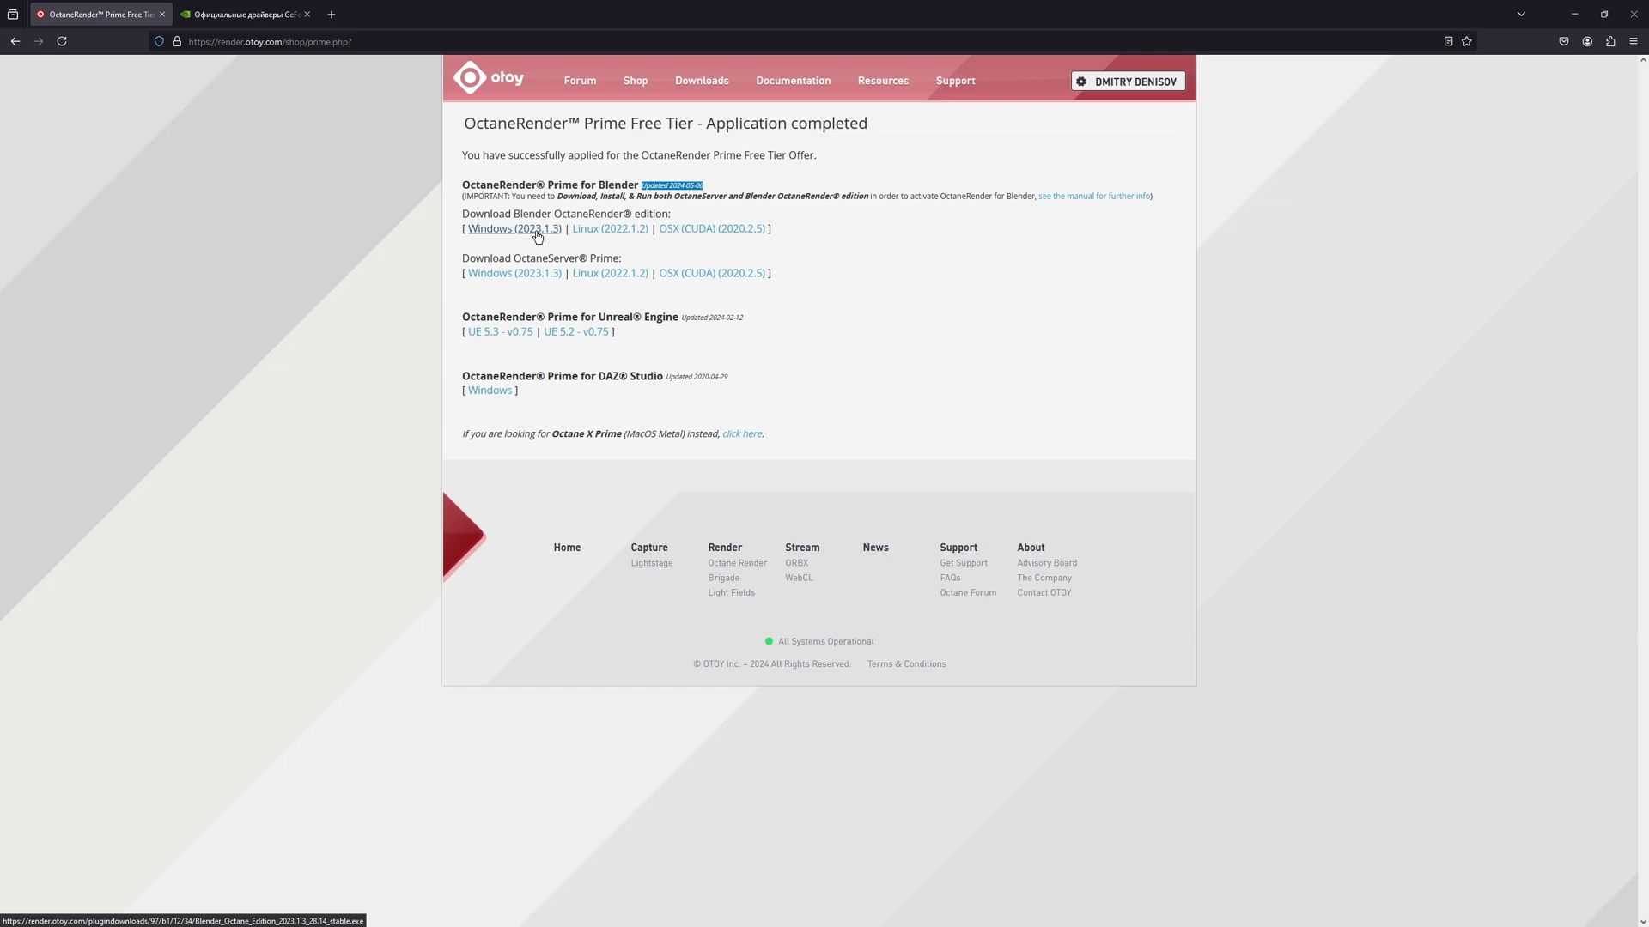
- Download the Windows 2023.1.3 builds of Blender OctaneRender edition and OctaneServer Prime
click(536, 232)
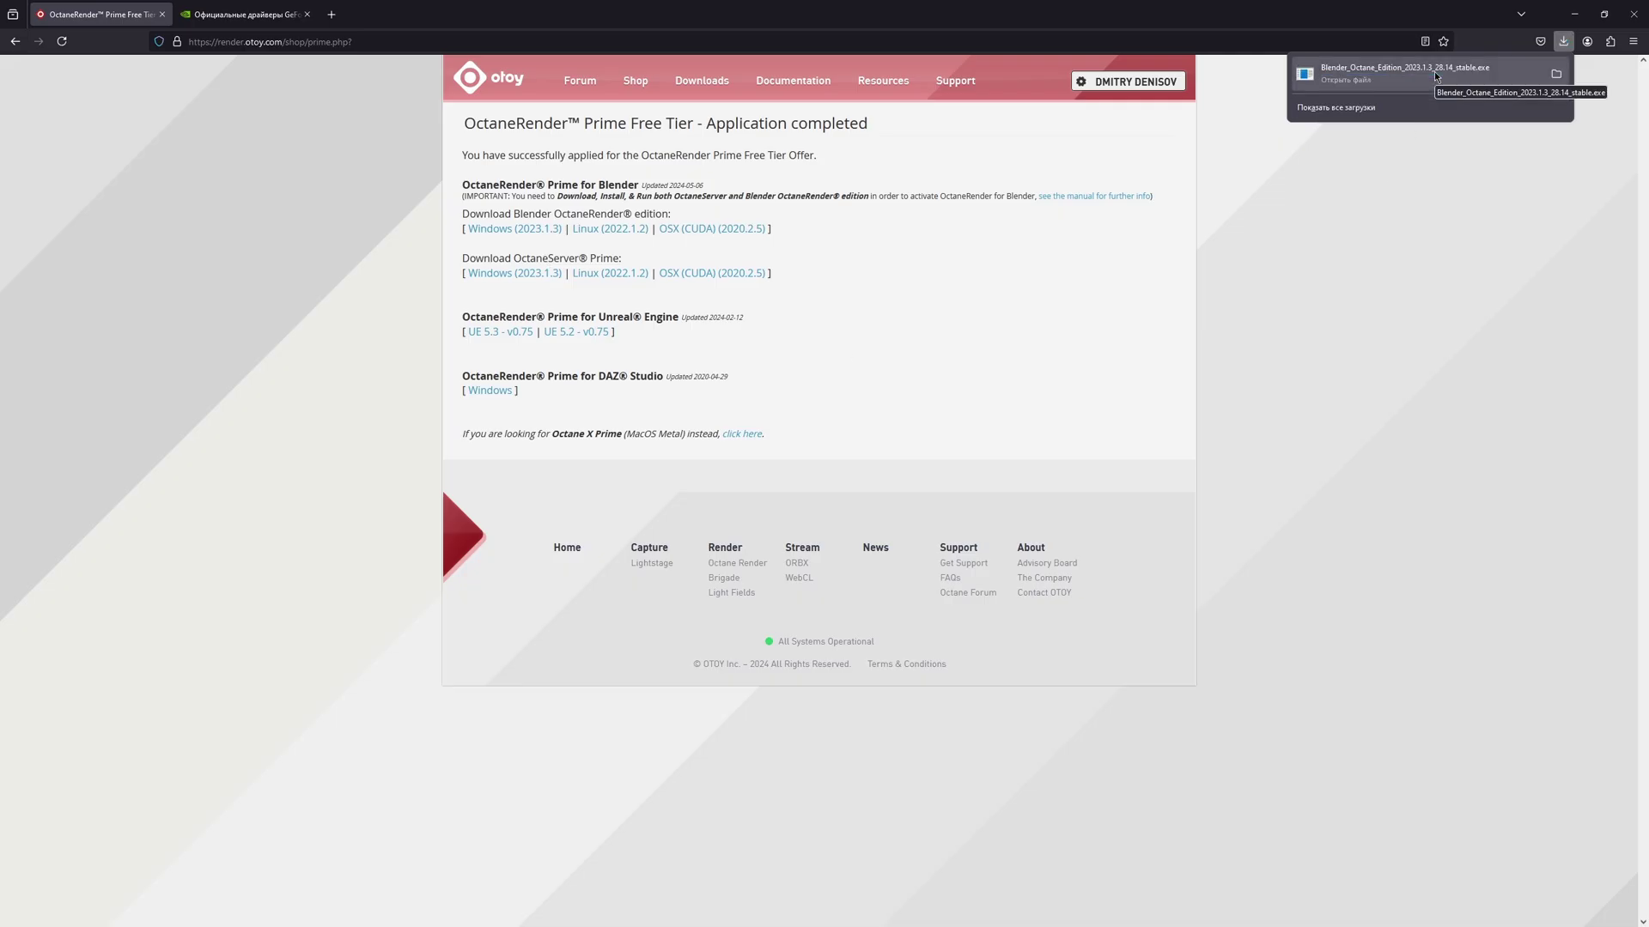
drag(542, 259, 599, 259)
click(515, 273)
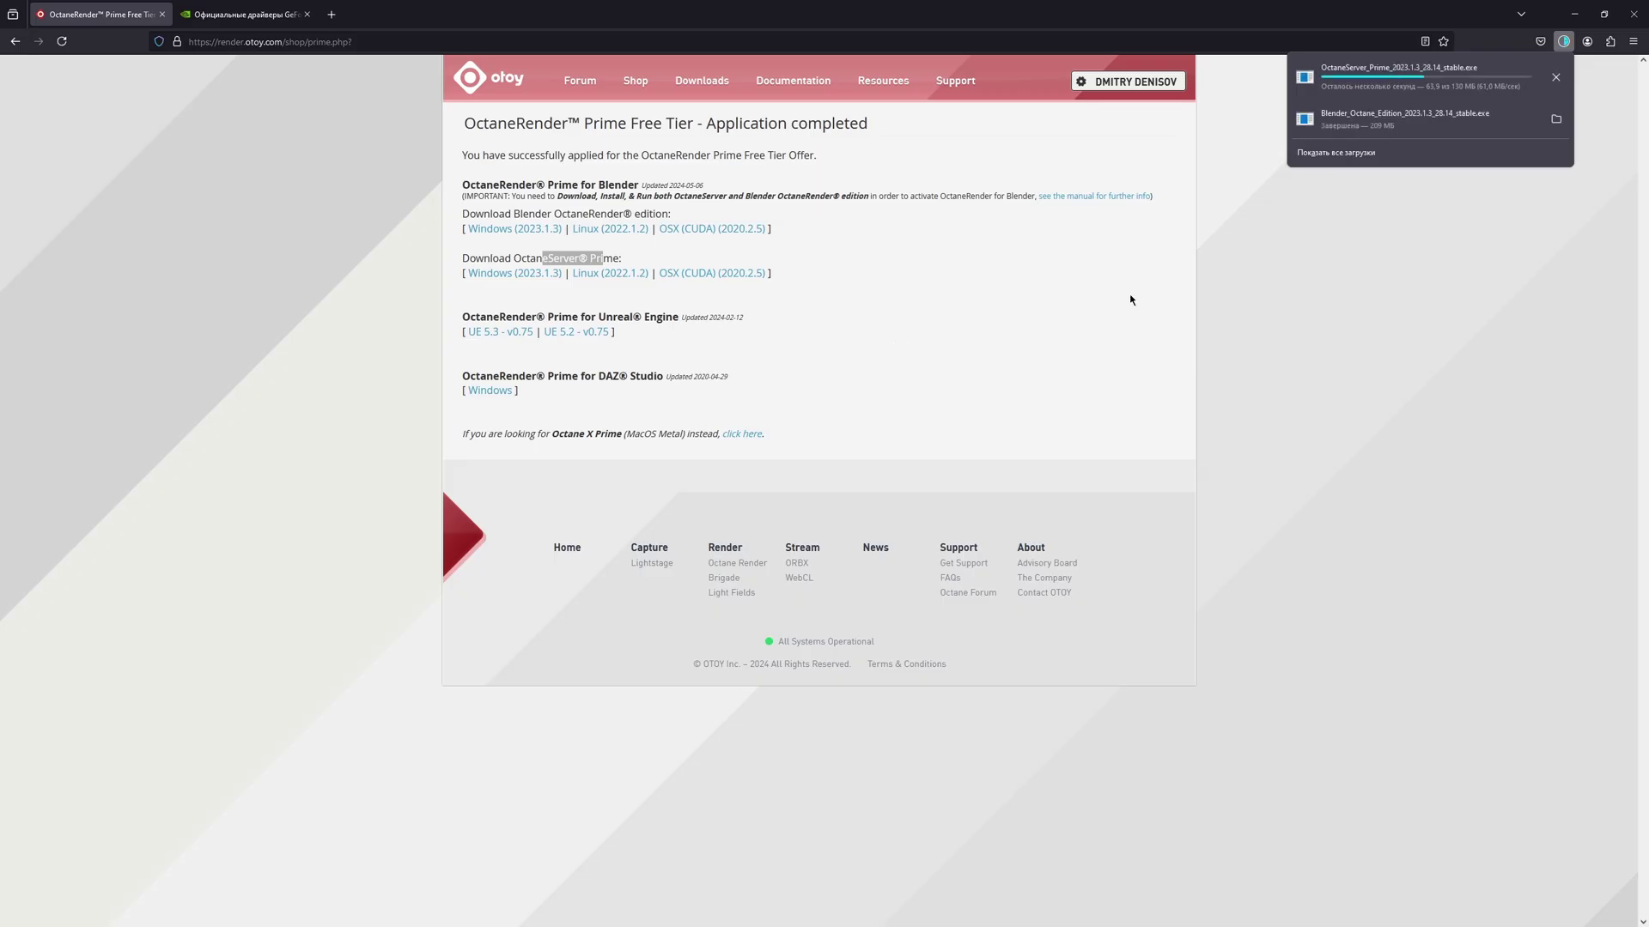
click(915, 371)
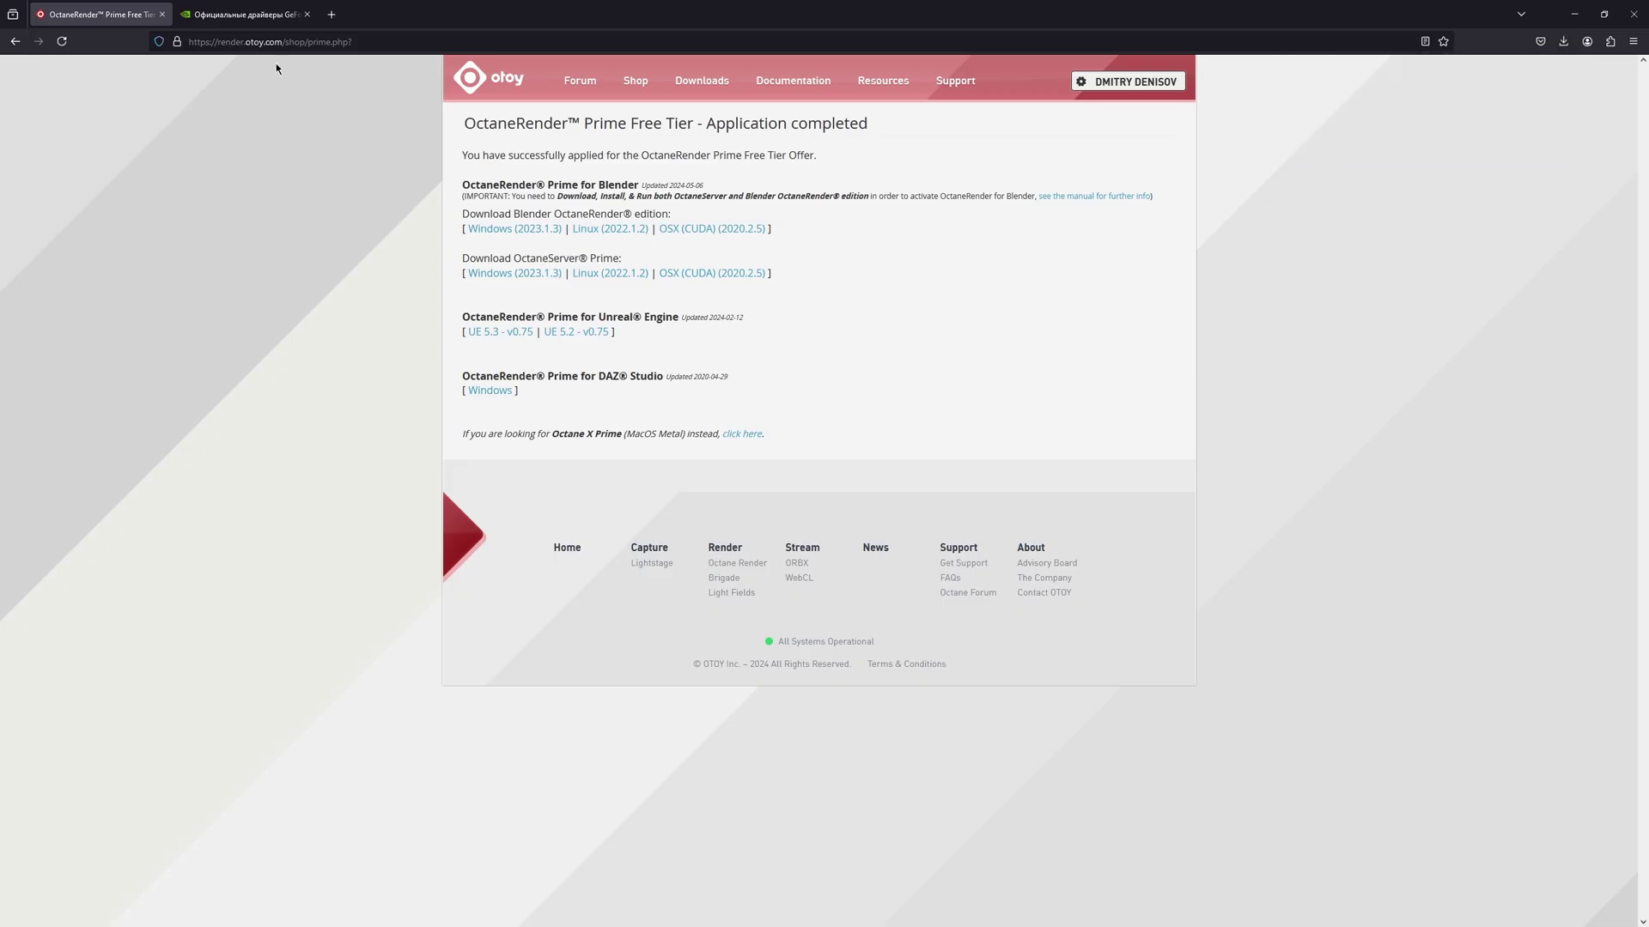
click(265, 17)
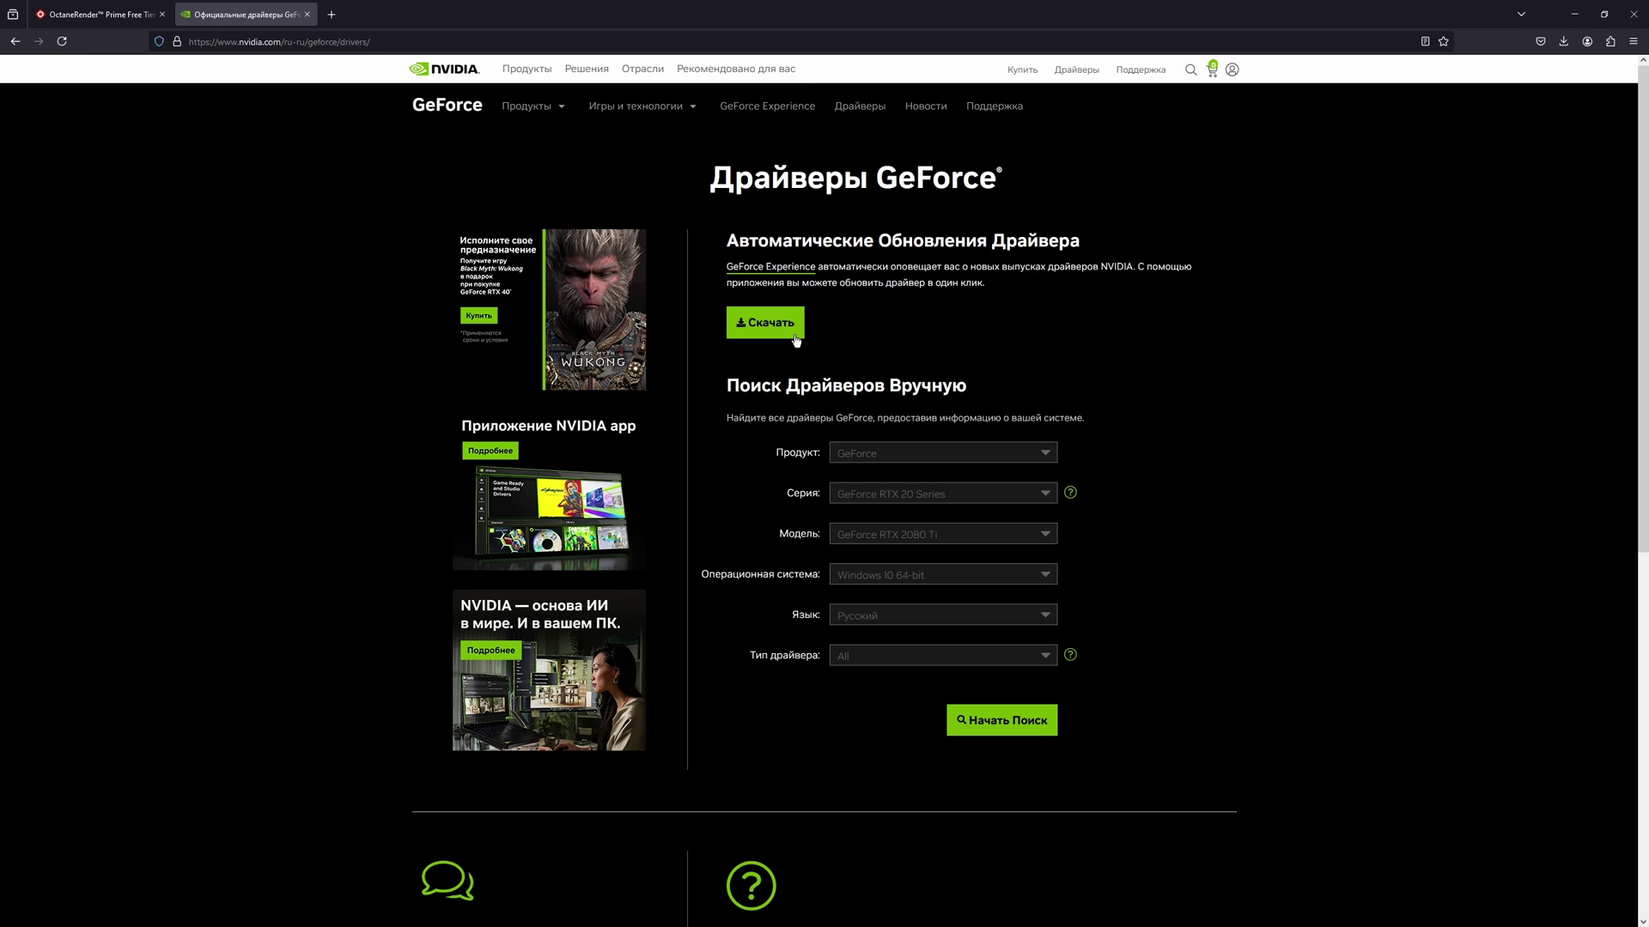
- Search for Studio-type drivers for the RTX 2080 Ti and scroll down to the results
drag(715, 174, 896, 178)
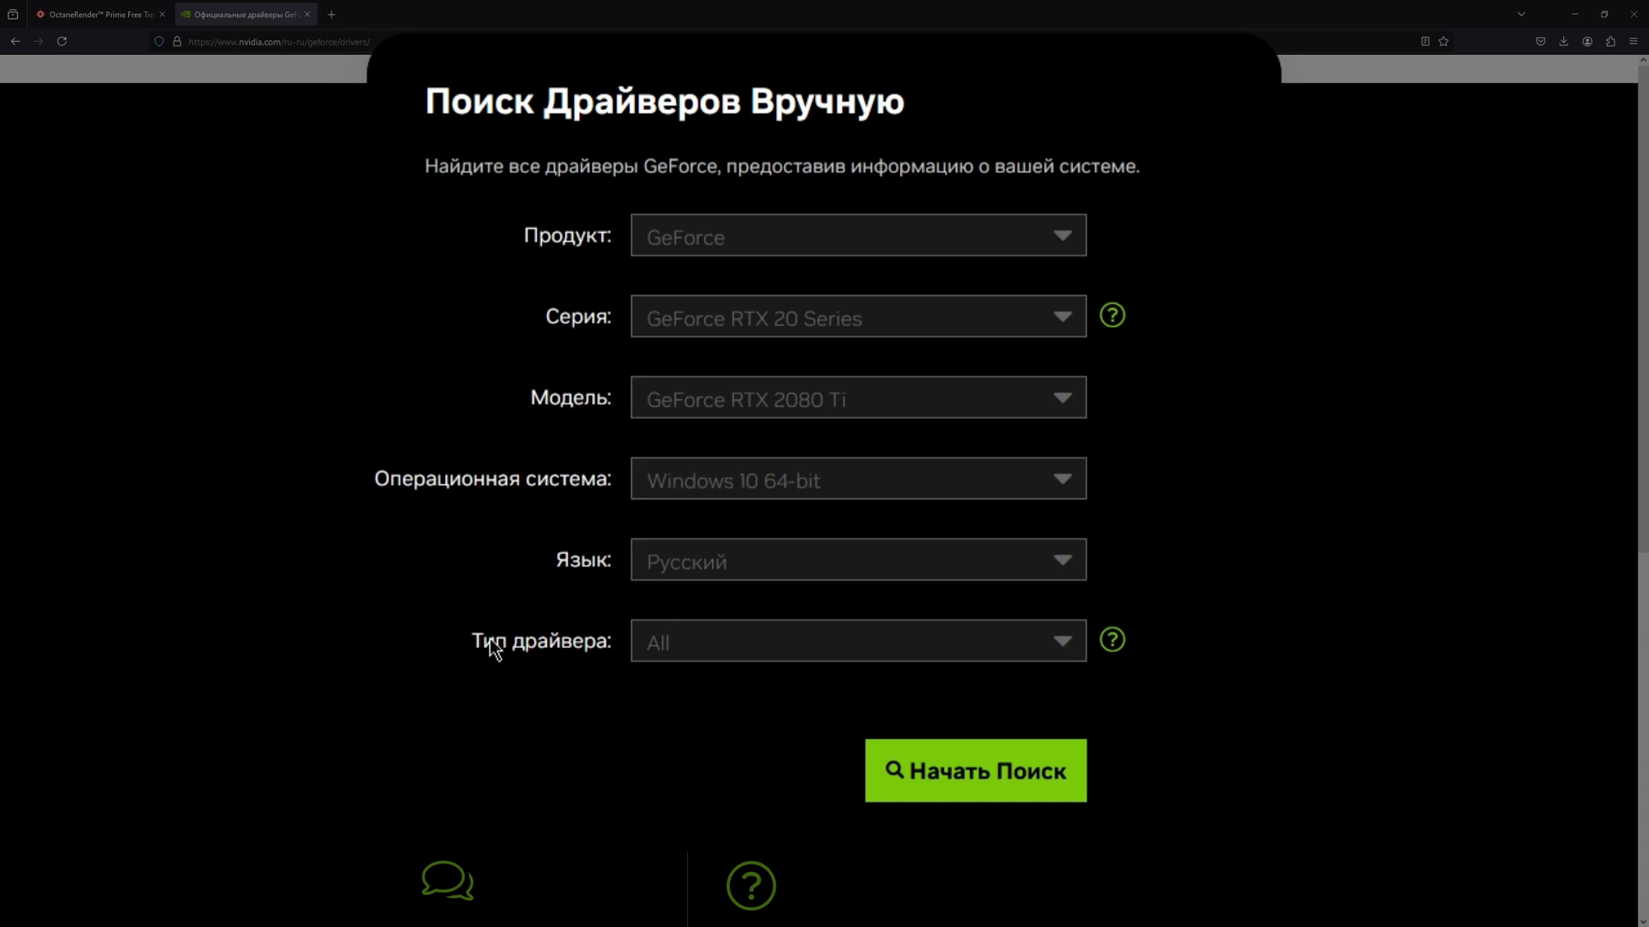
click(746, 654)
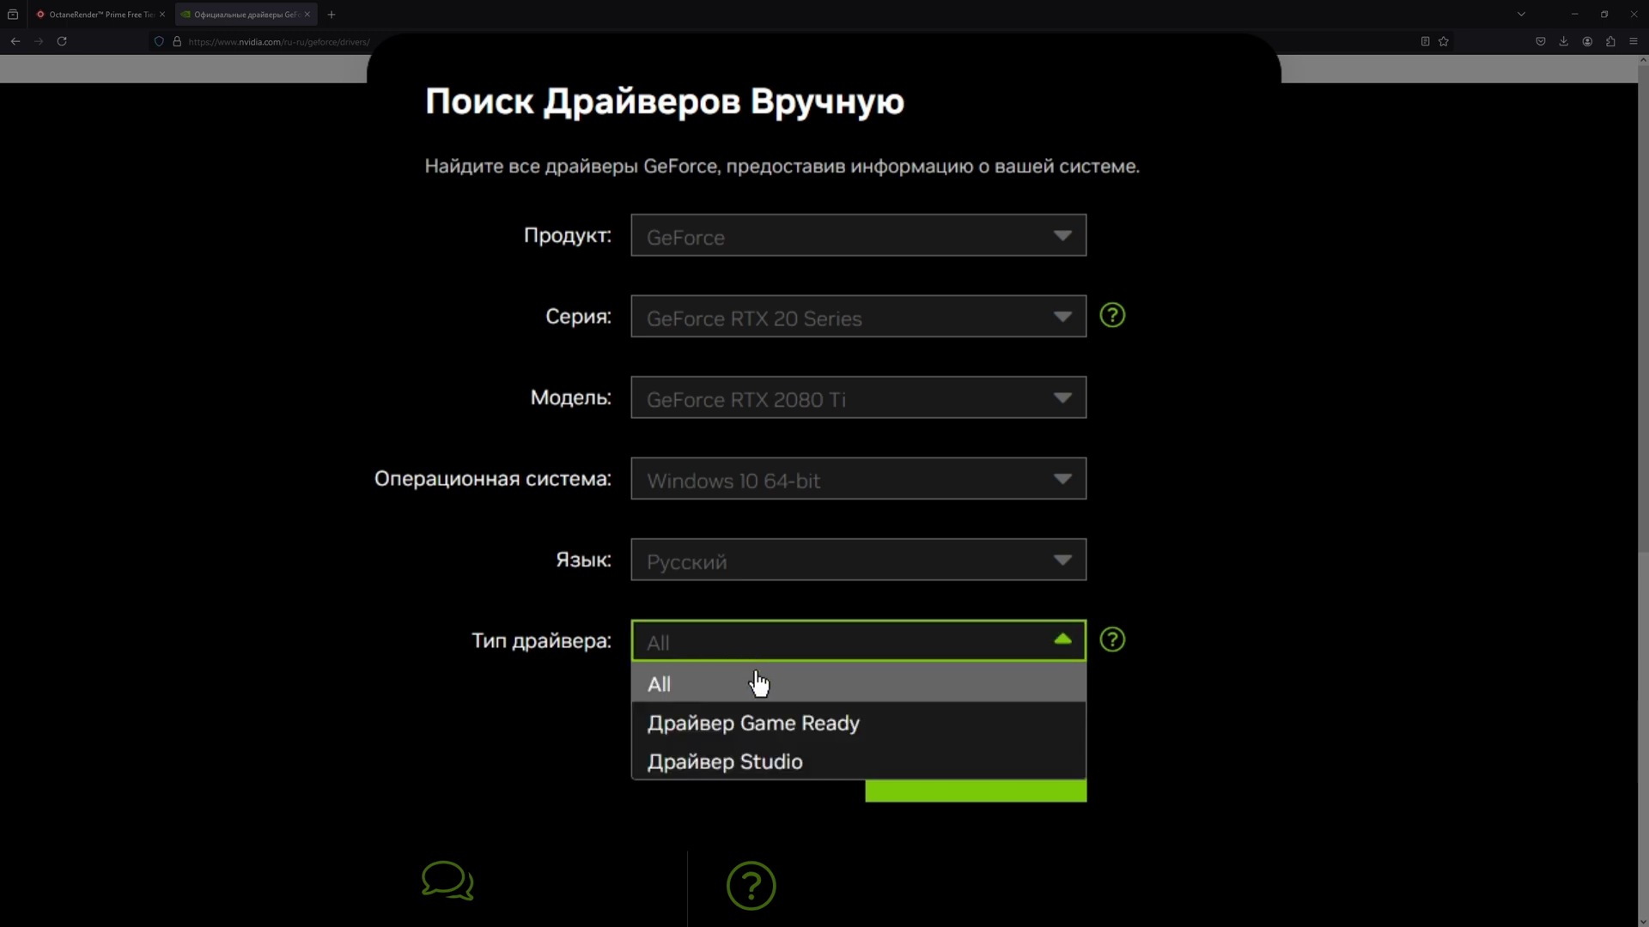
click(786, 773)
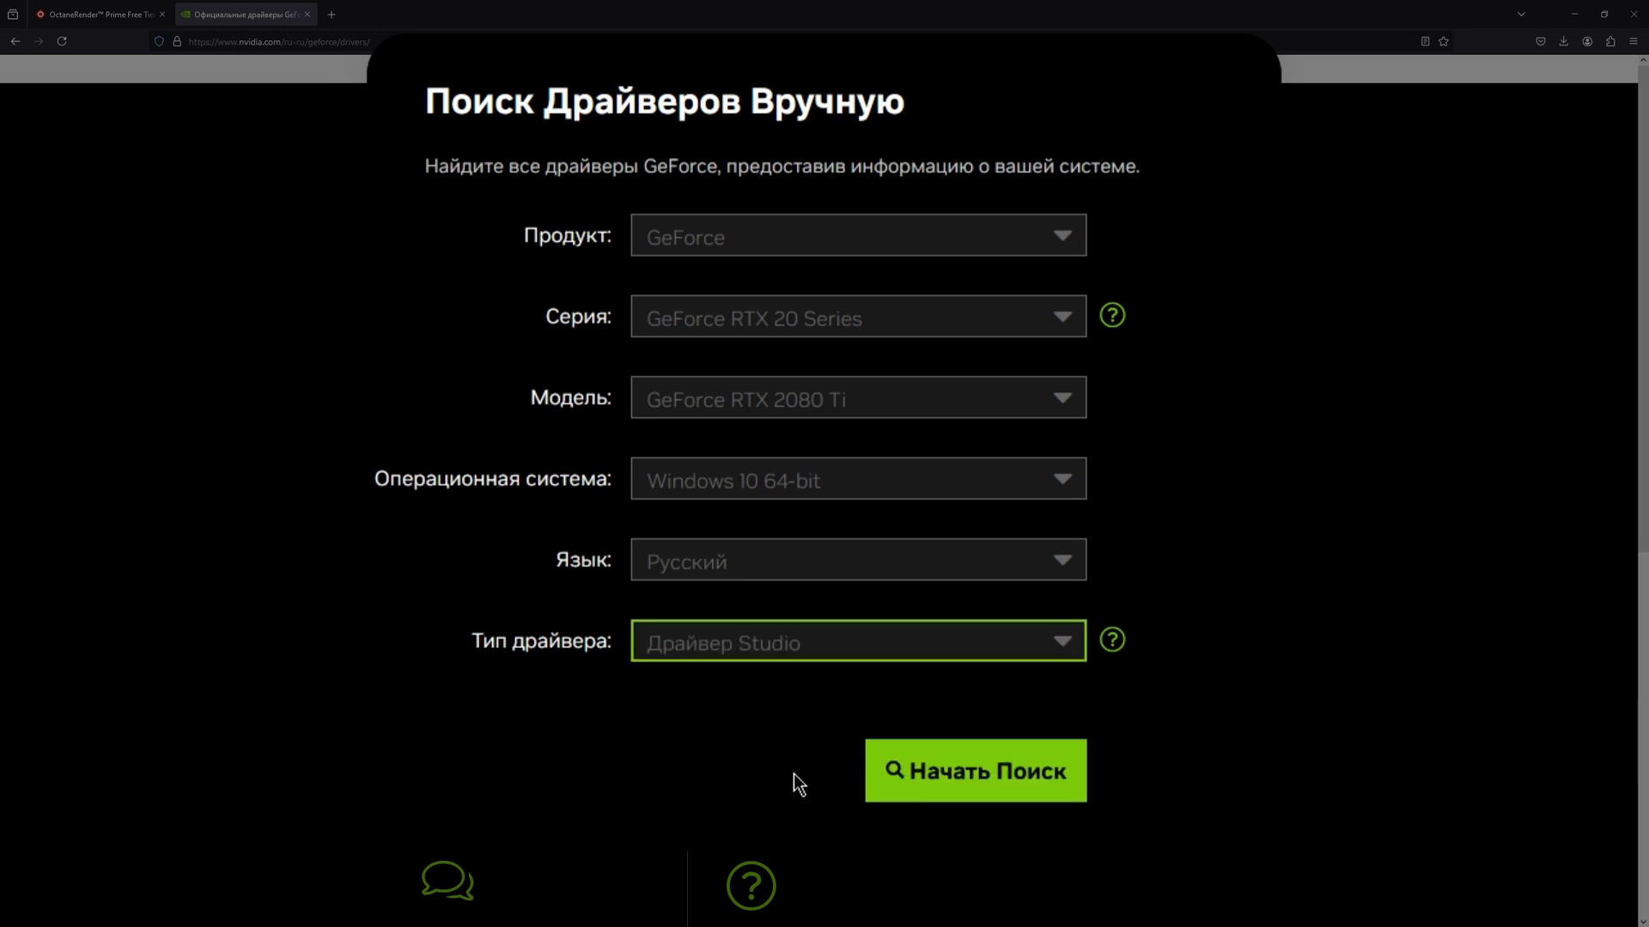
click(977, 777)
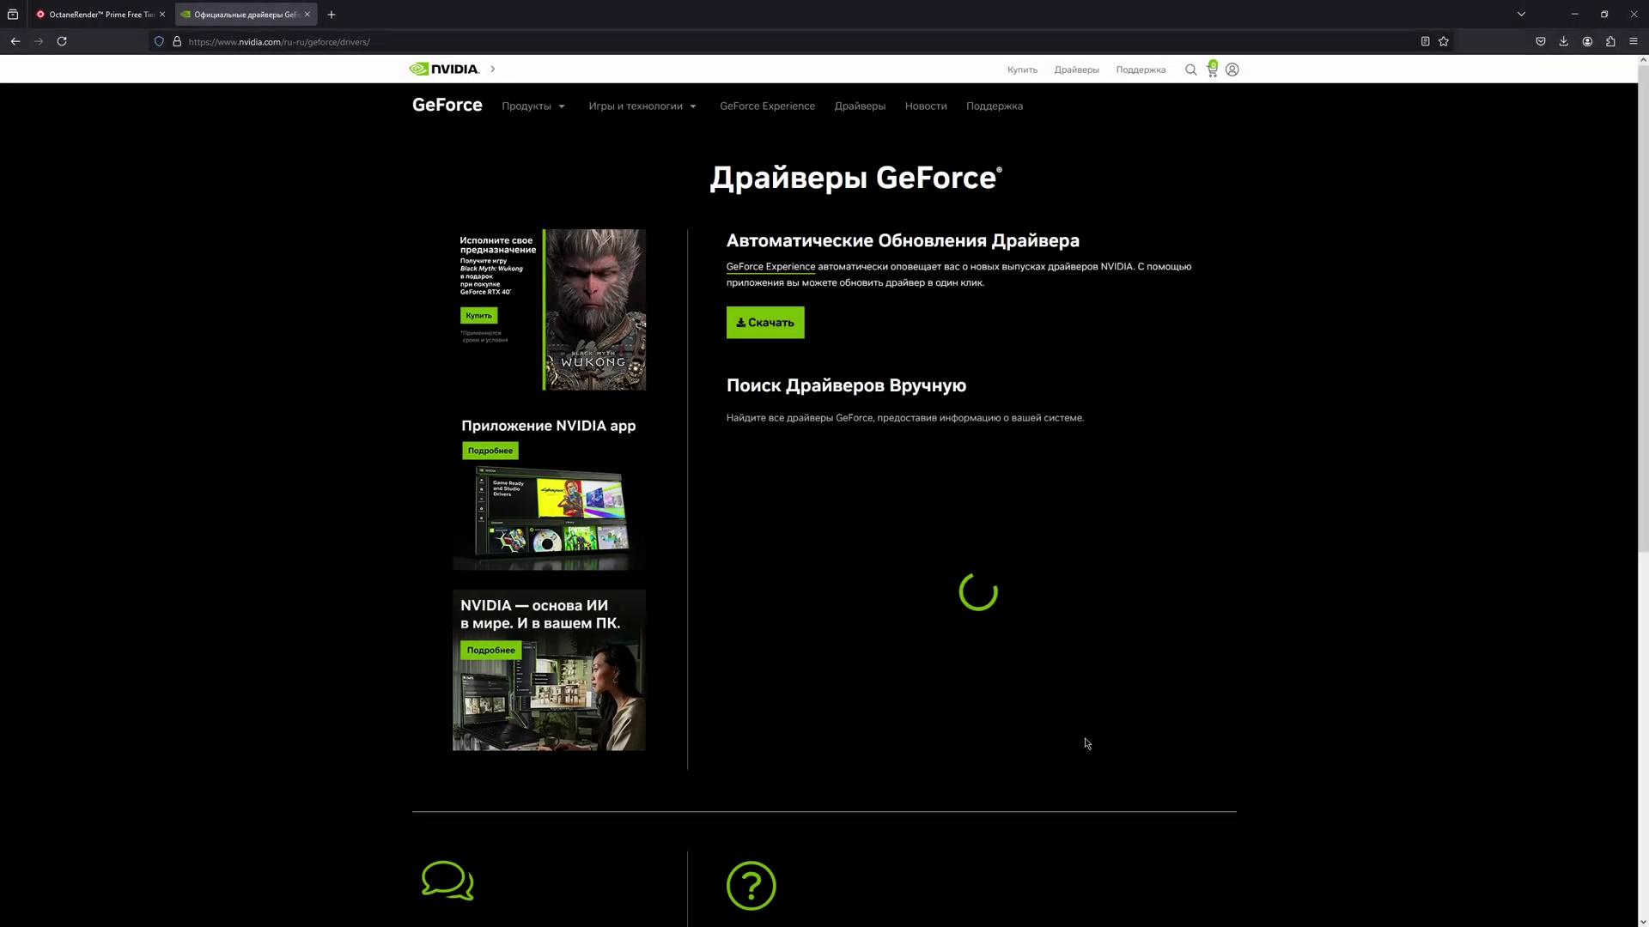
scroll(1191, 741, down, 2)
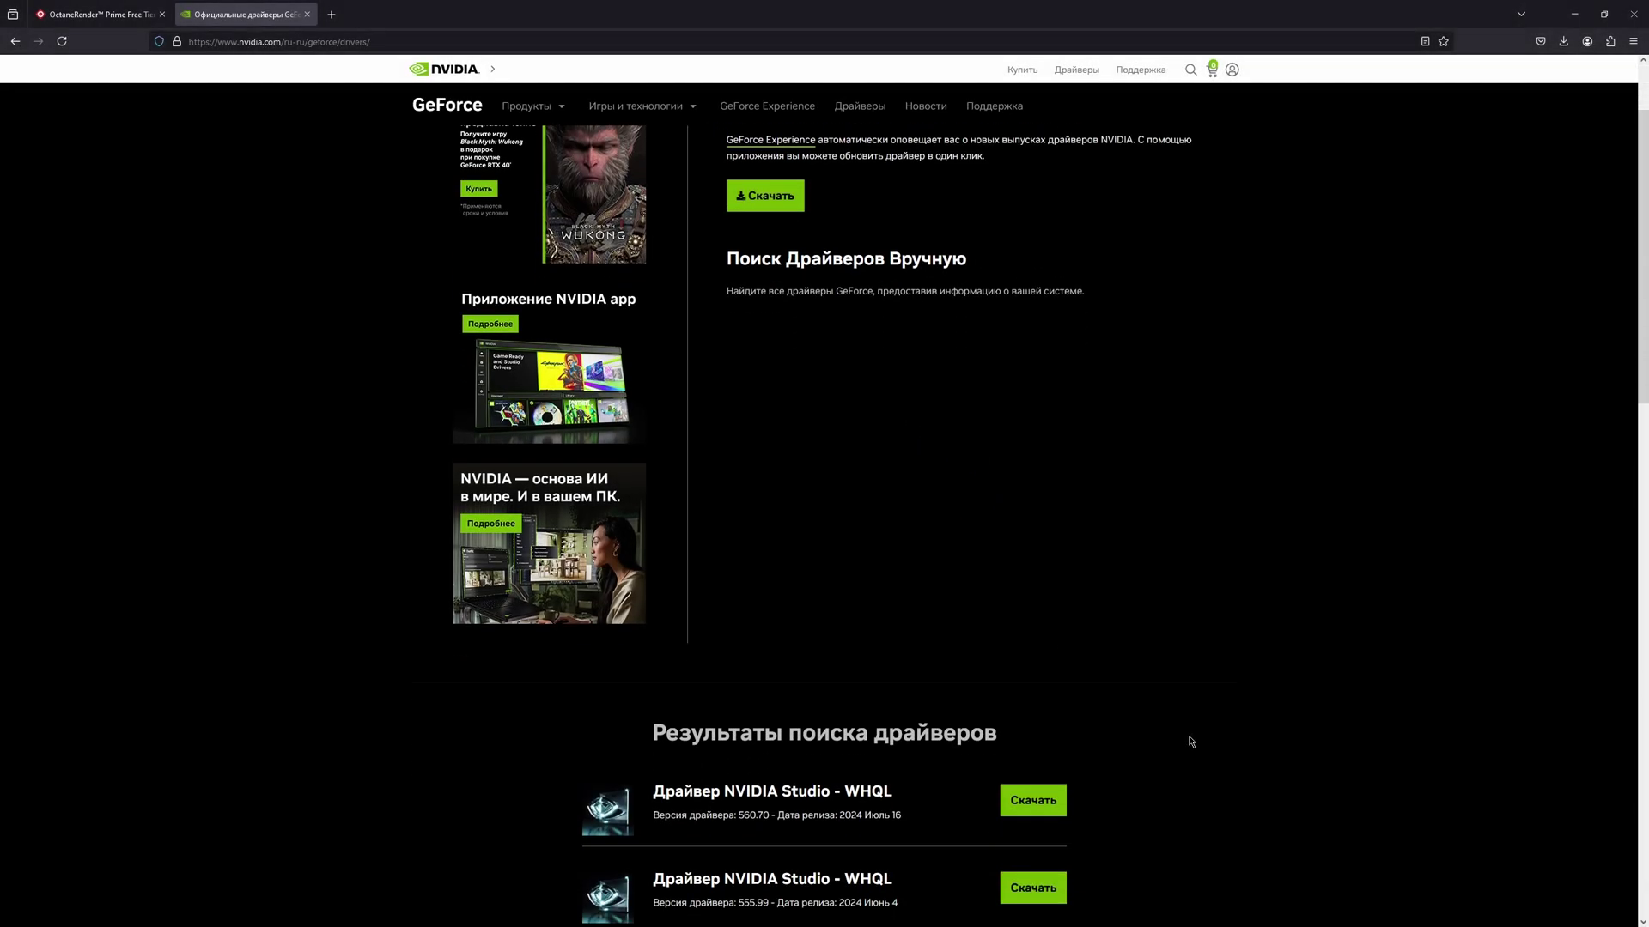
scroll(1191, 741, down, 2)
scroll(1191, 741, down, 2)
scroll(1191, 741, down, 2)
scroll(1191, 741, down, 1)
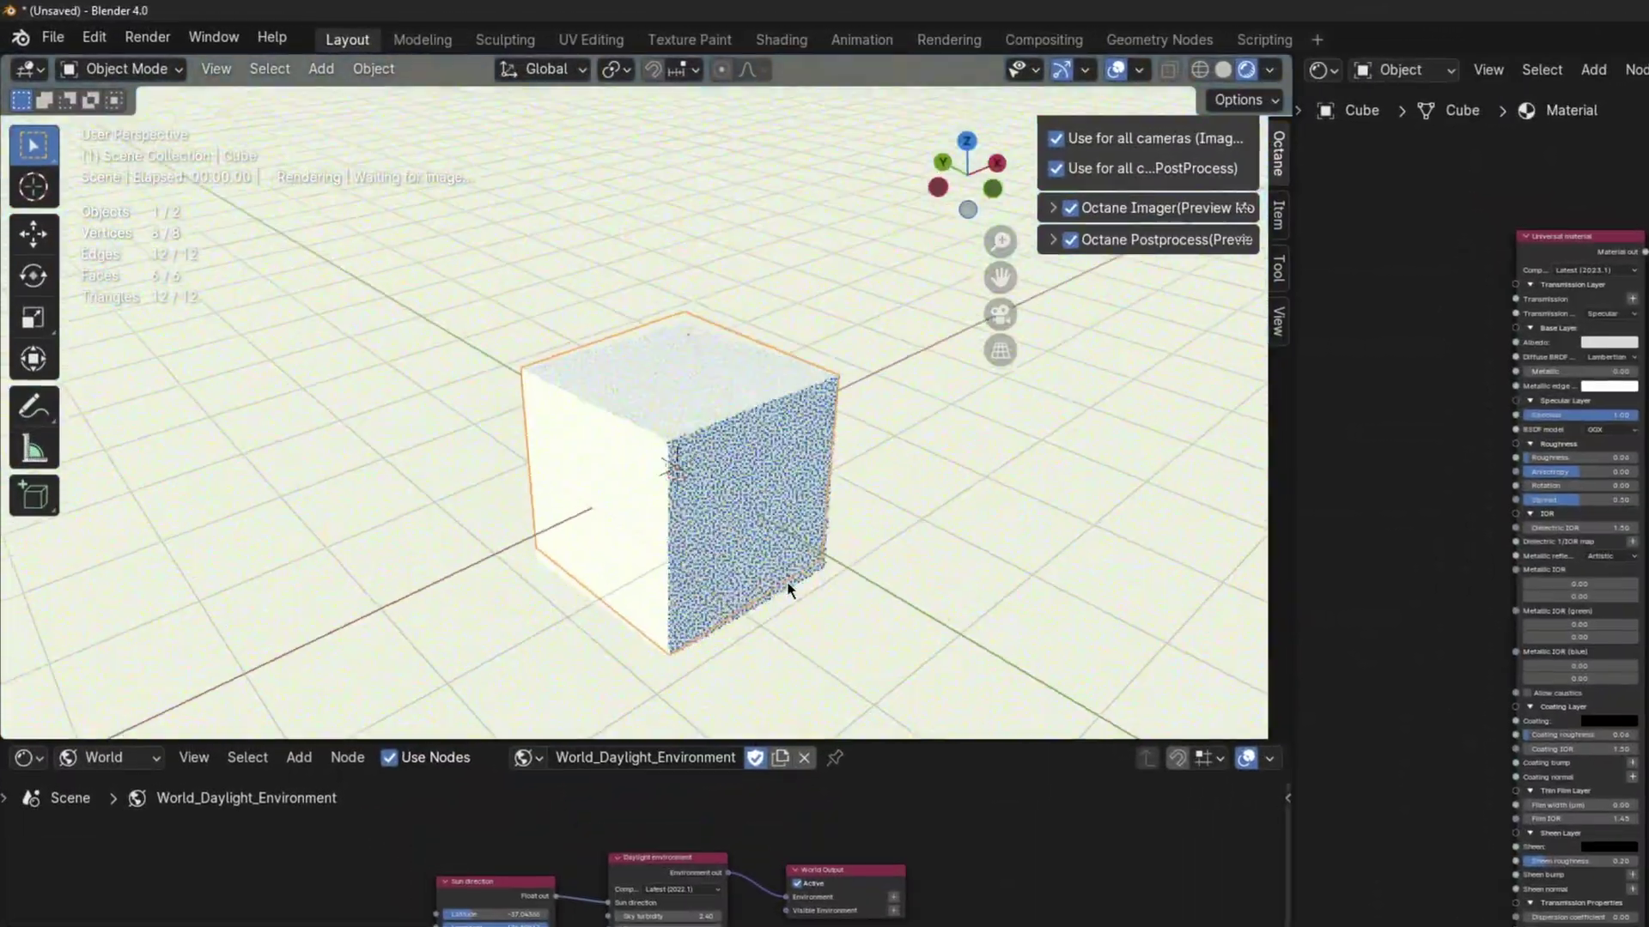
- Orbit around the Octane-rendered cube and grab it with G to move it
middle_drag(679, 627, 791, 563)
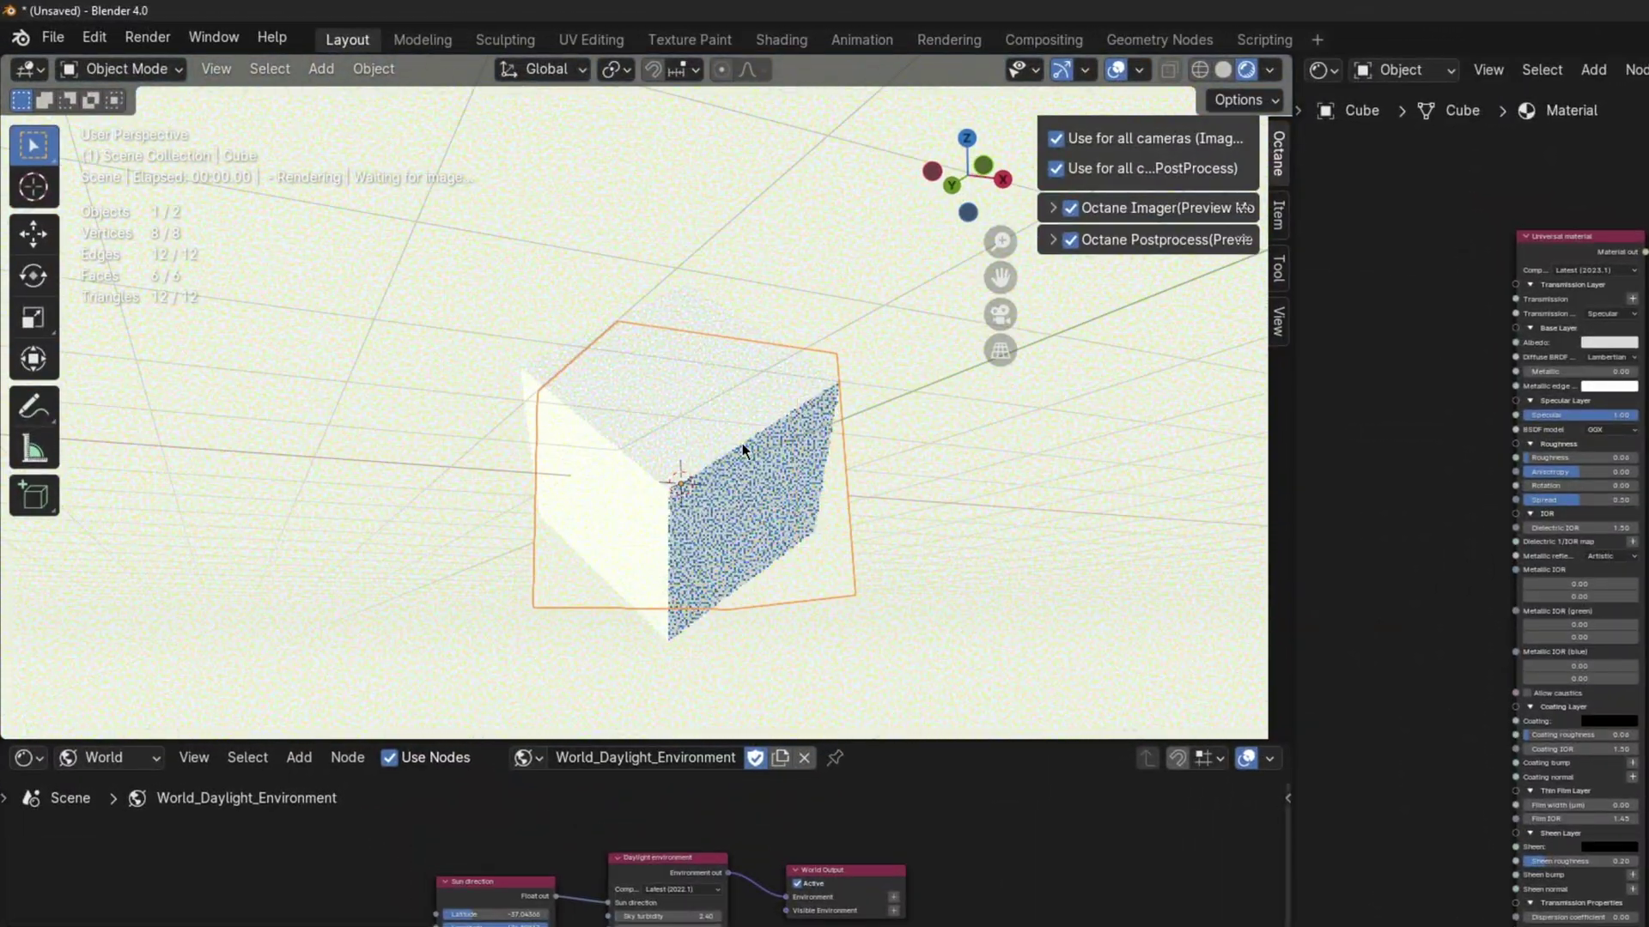
key(g)
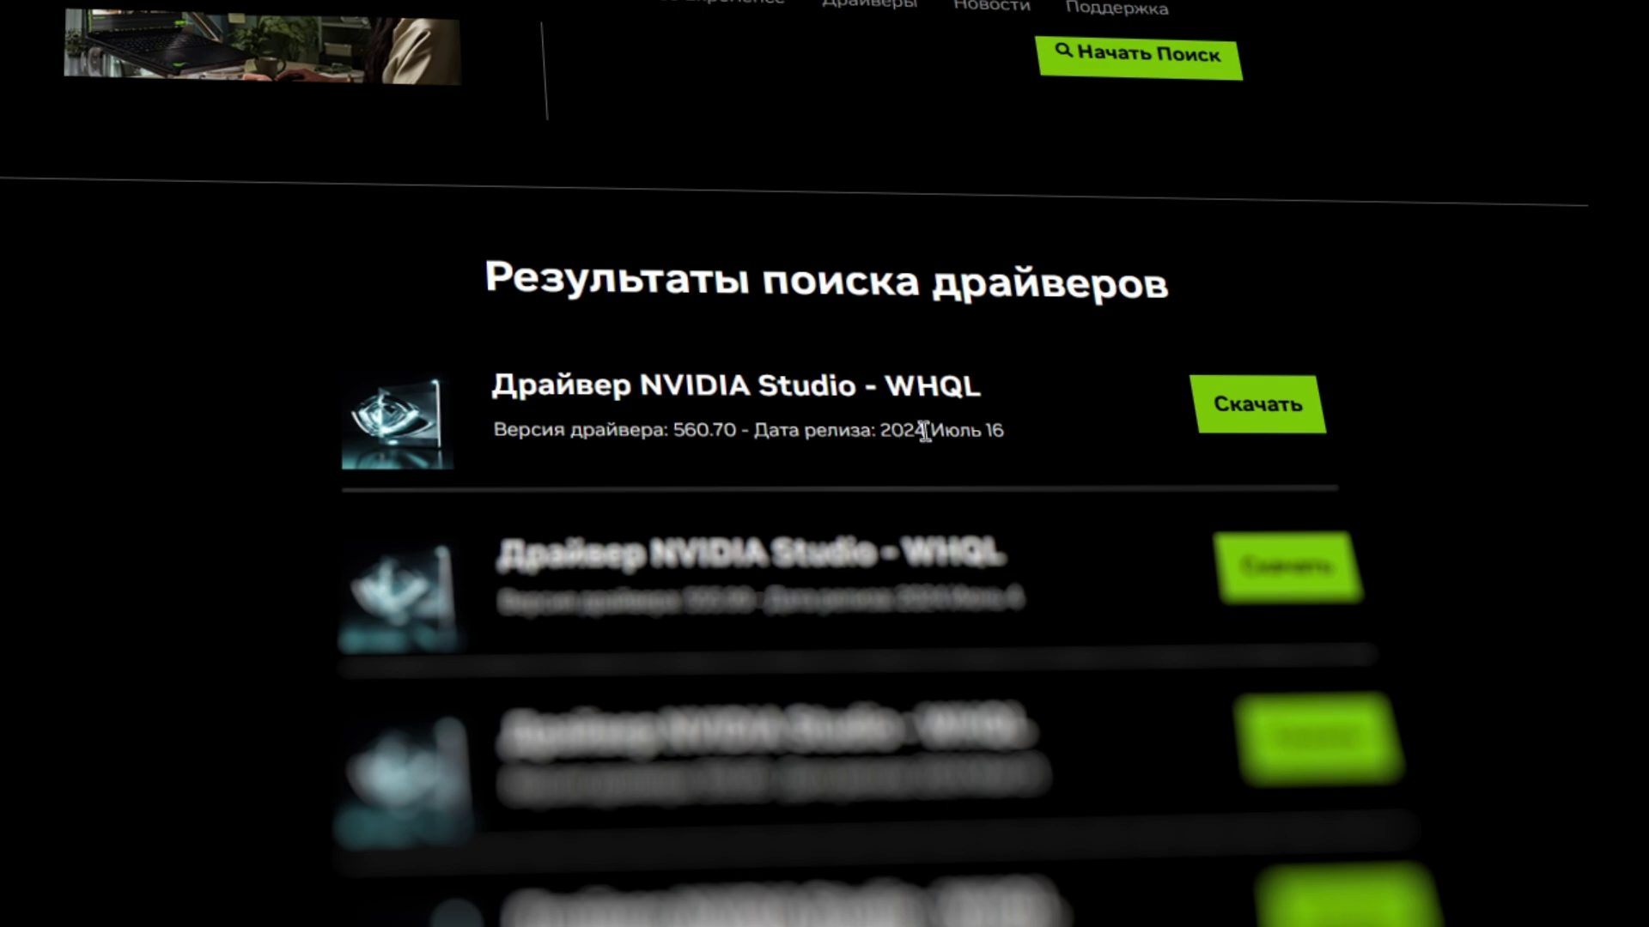
drag(930, 429, 1004, 429)
drag(904, 429, 970, 430)
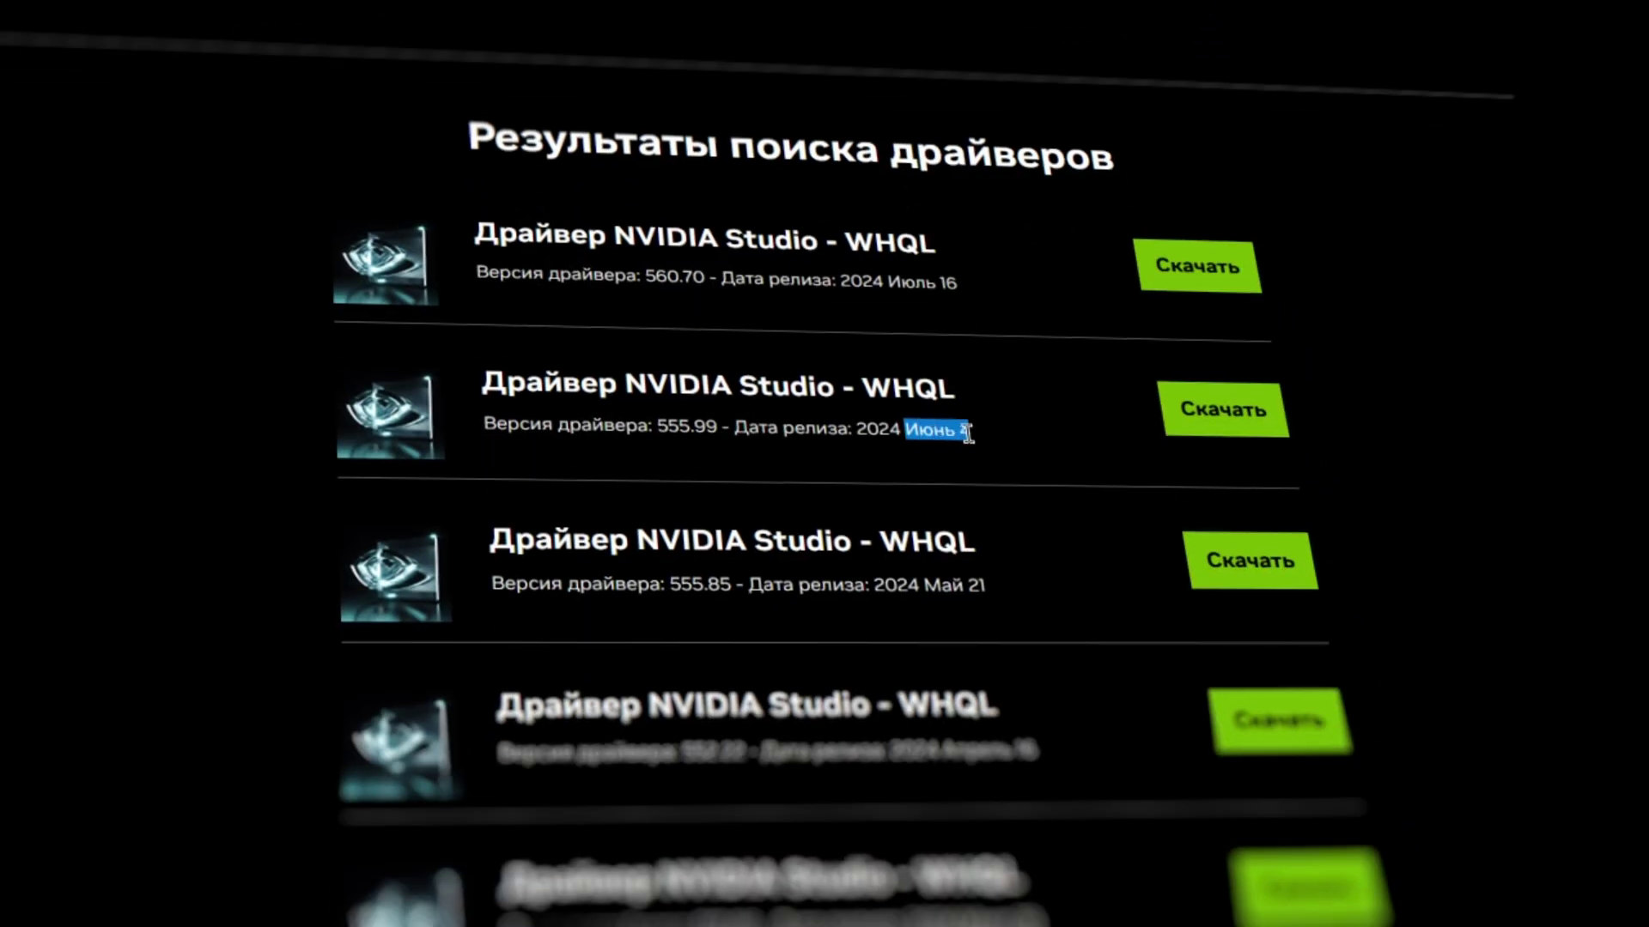
drag(923, 585, 985, 585)
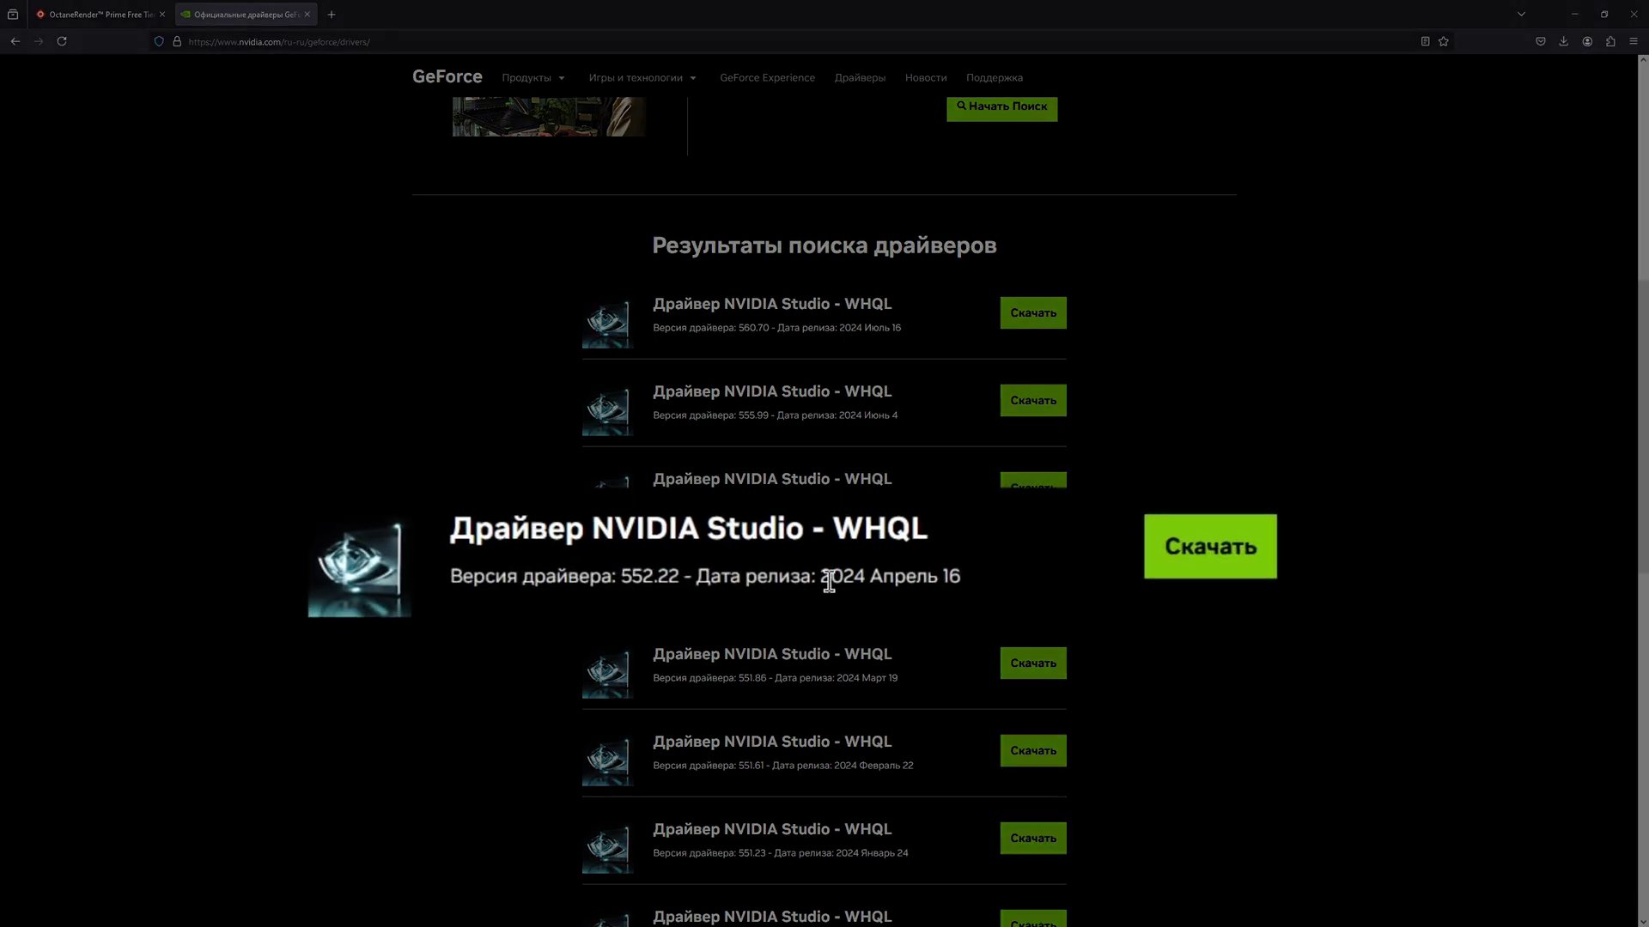
drag(450, 519, 952, 577)
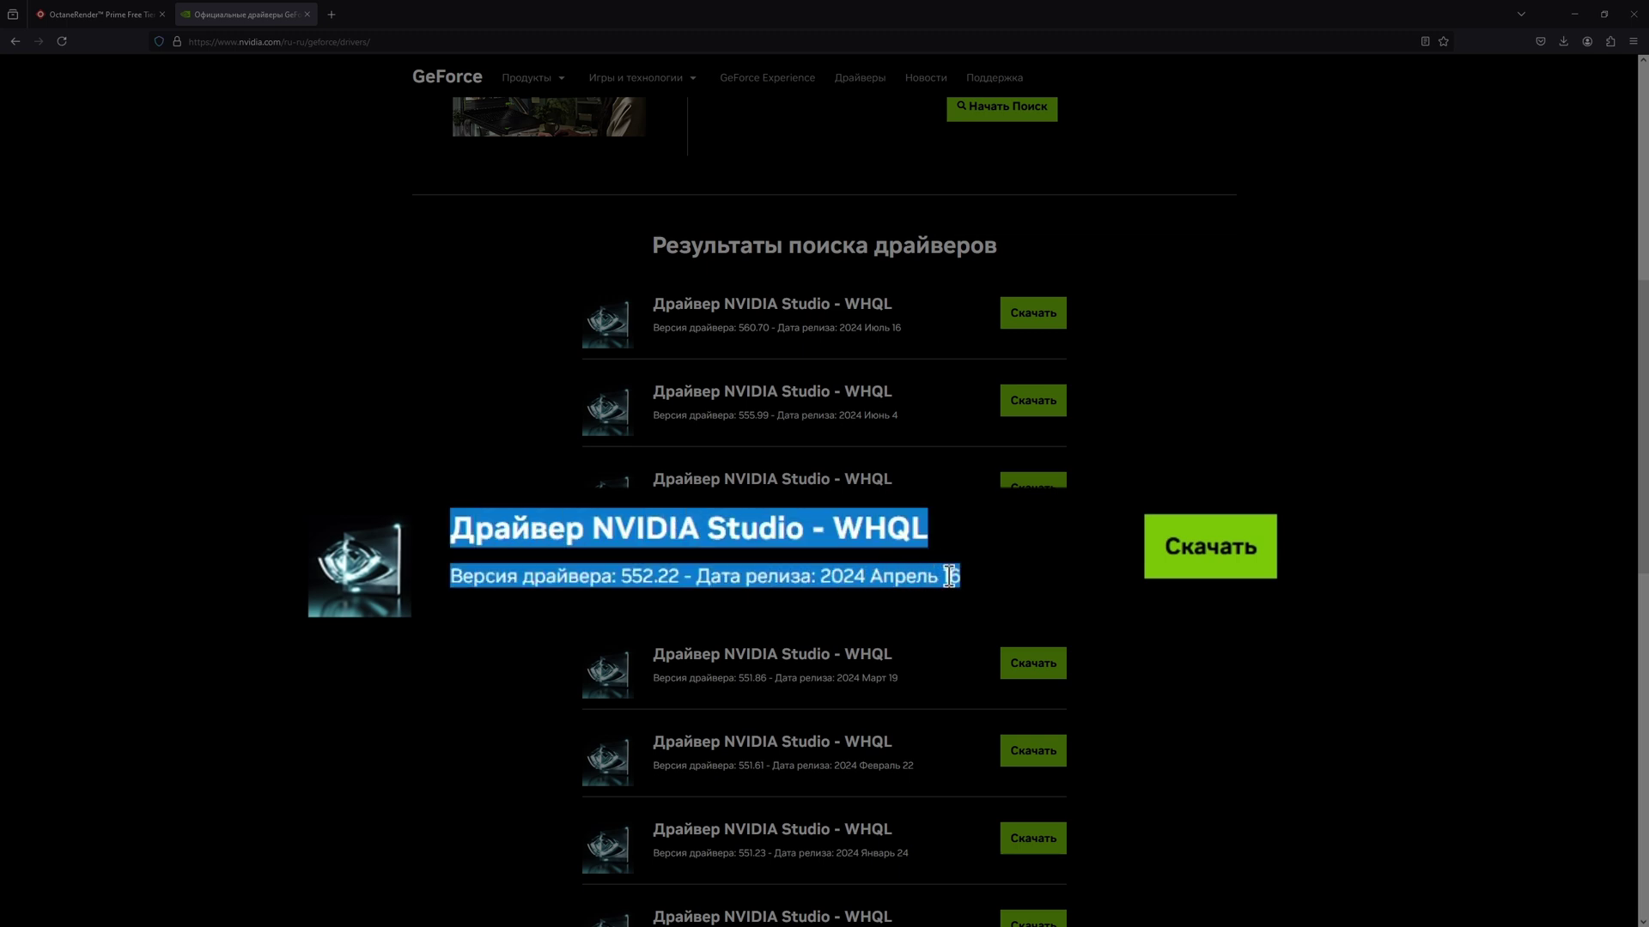
click(979, 577)
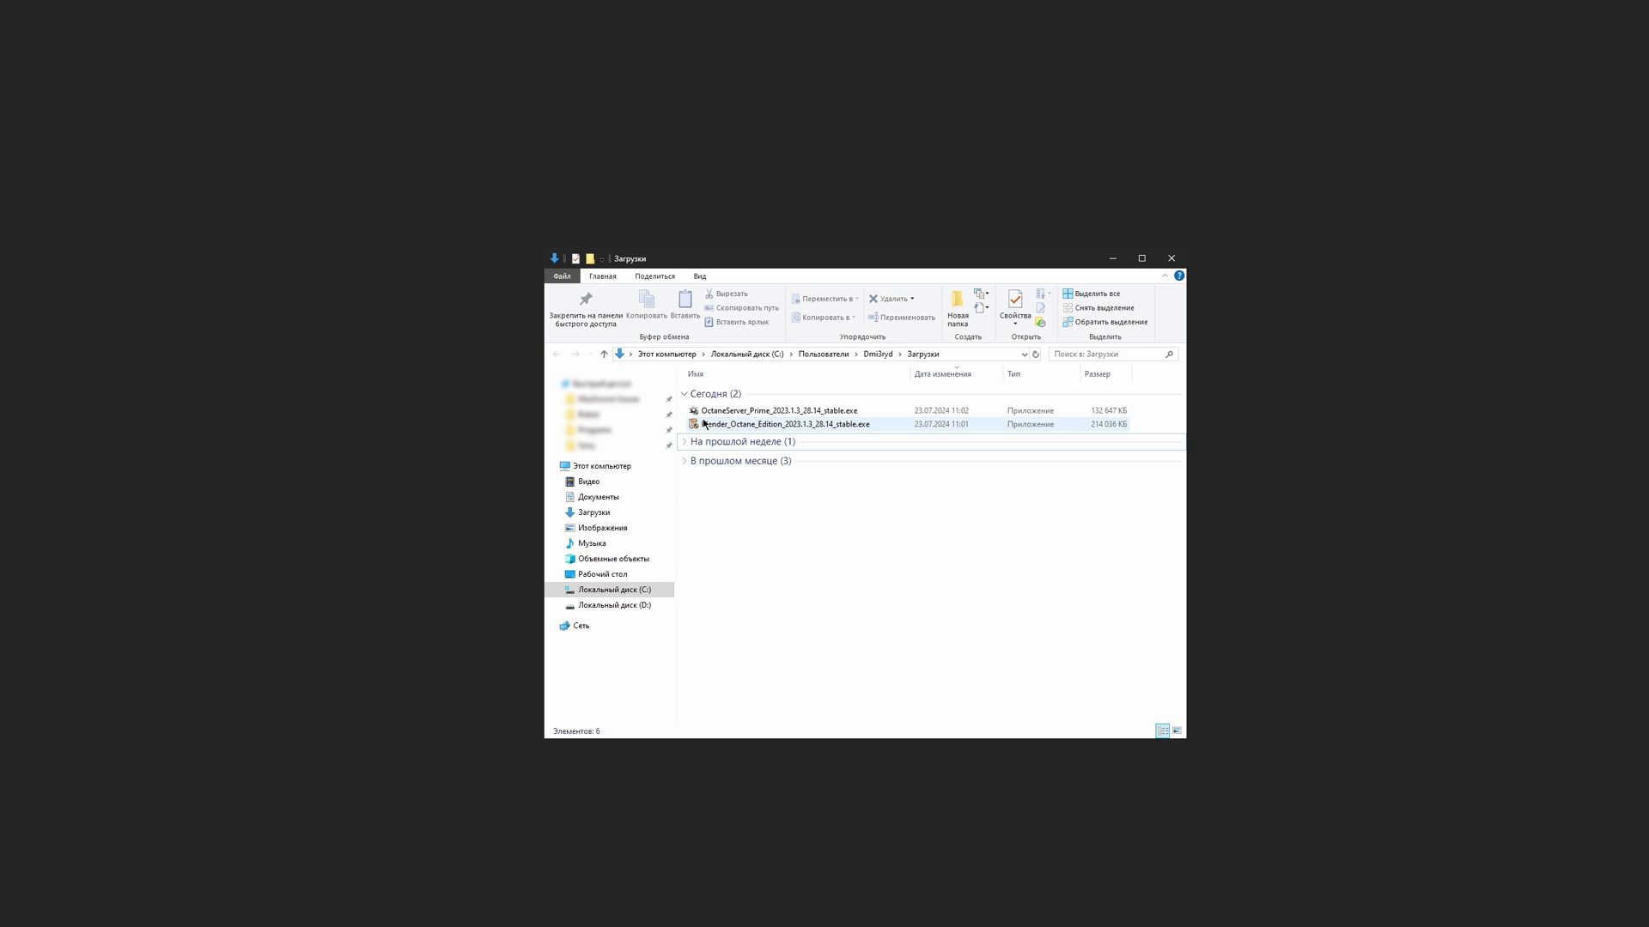
- Run the Blender Octane Edition installer as administrator, allowing it past the unrecognised-app warning
click(777, 426)
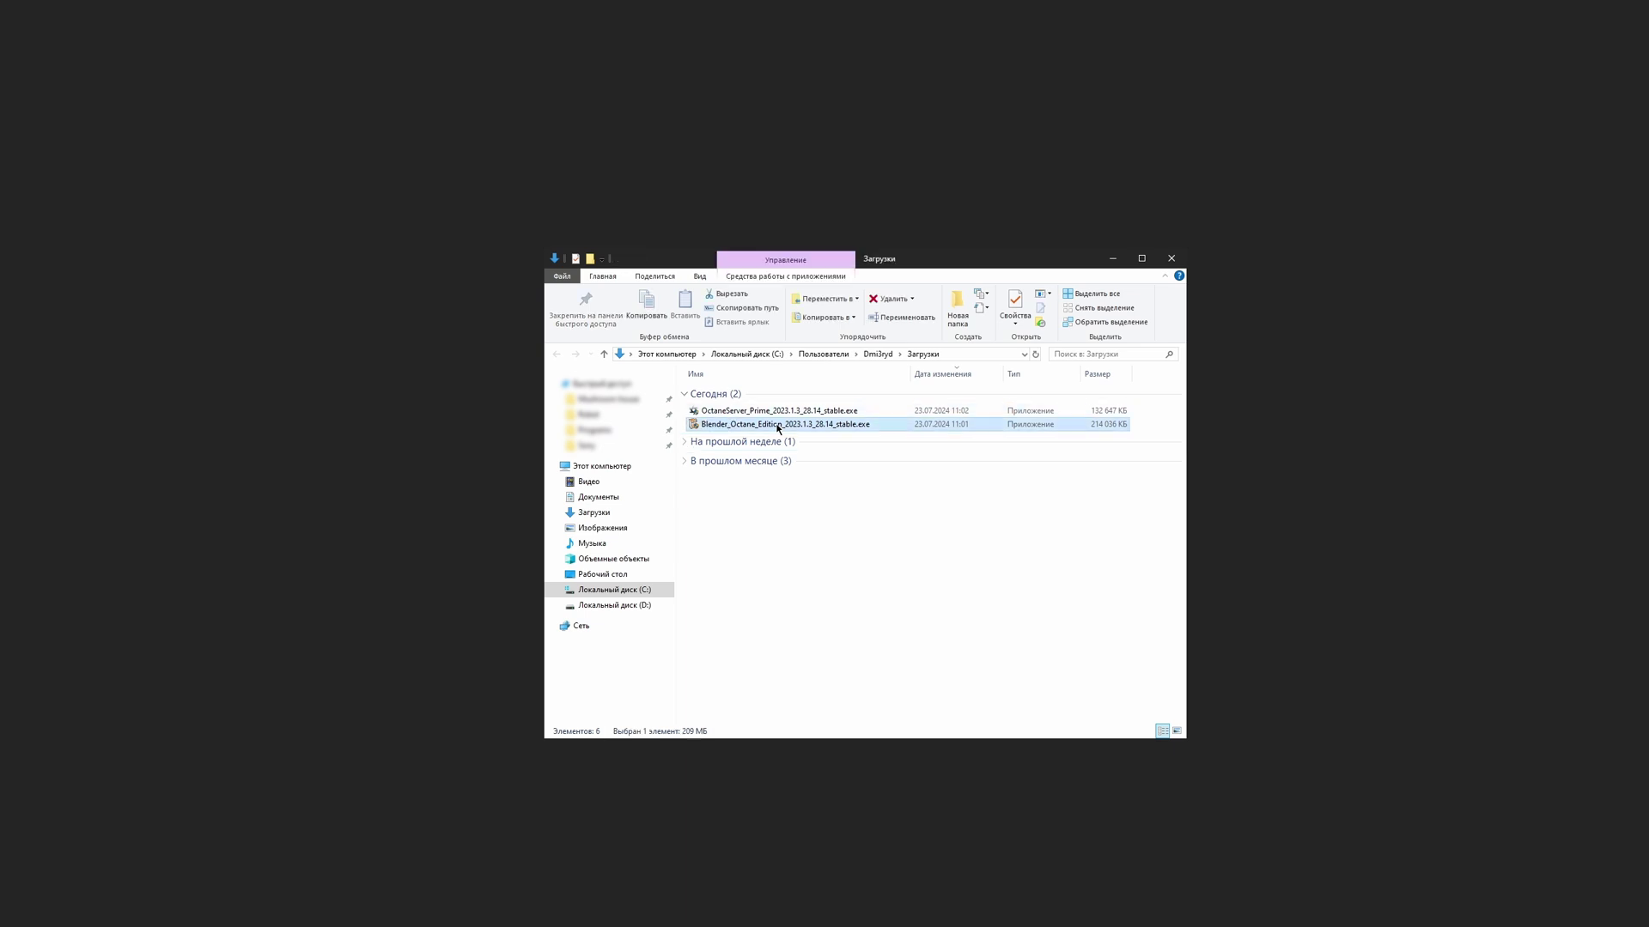
right_click(777, 427)
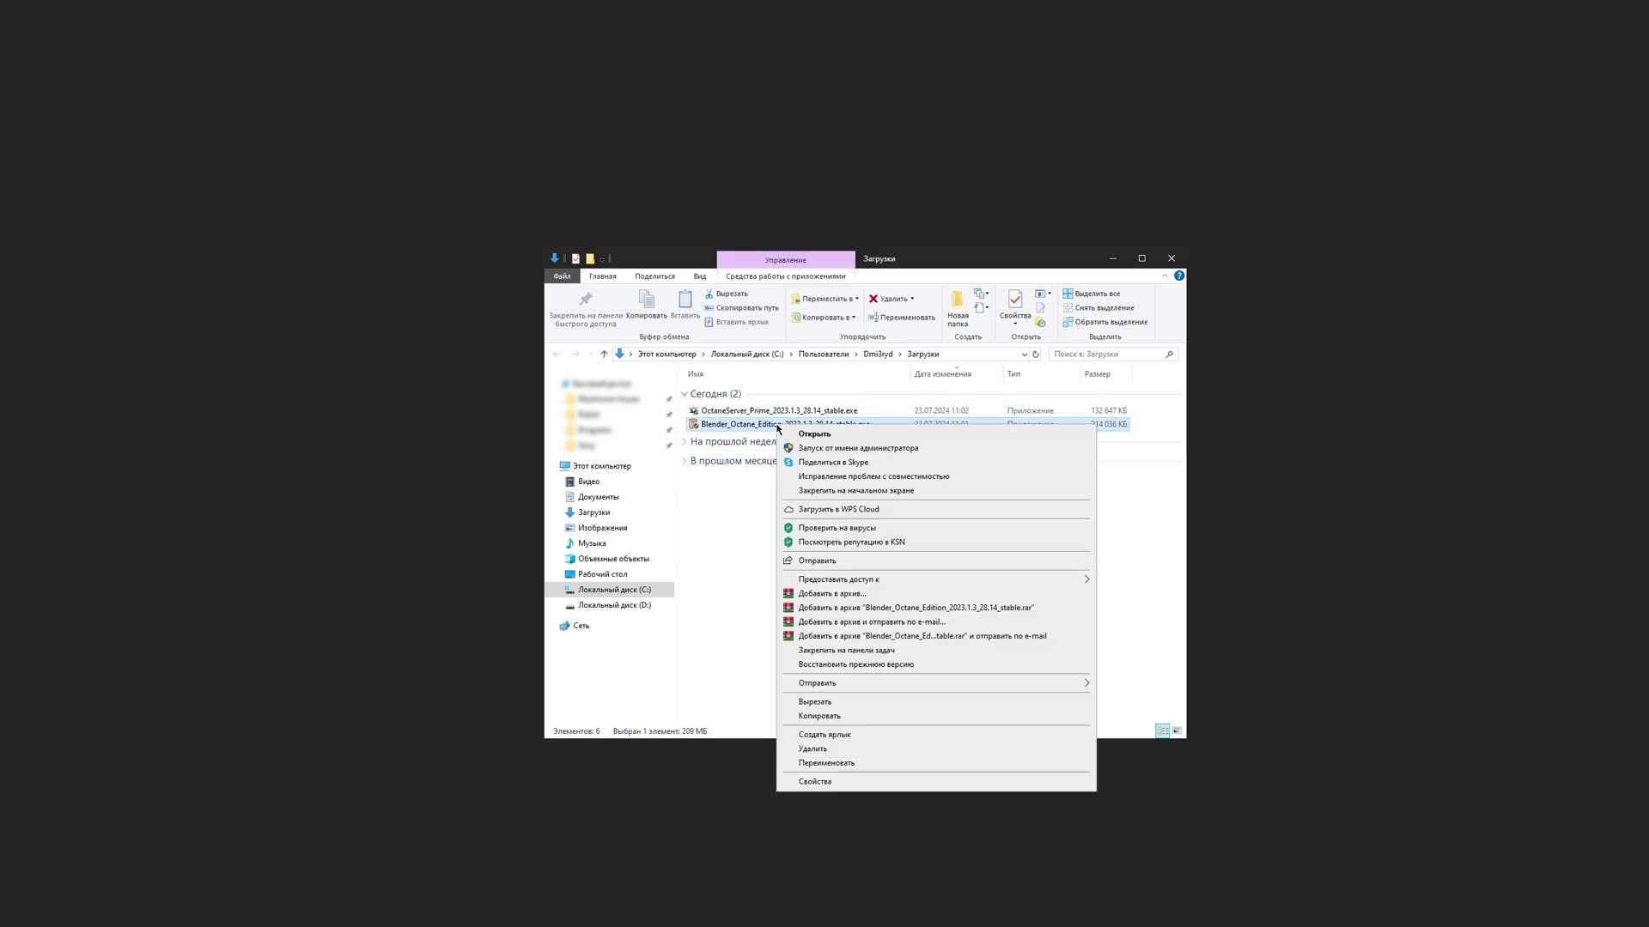
click(891, 452)
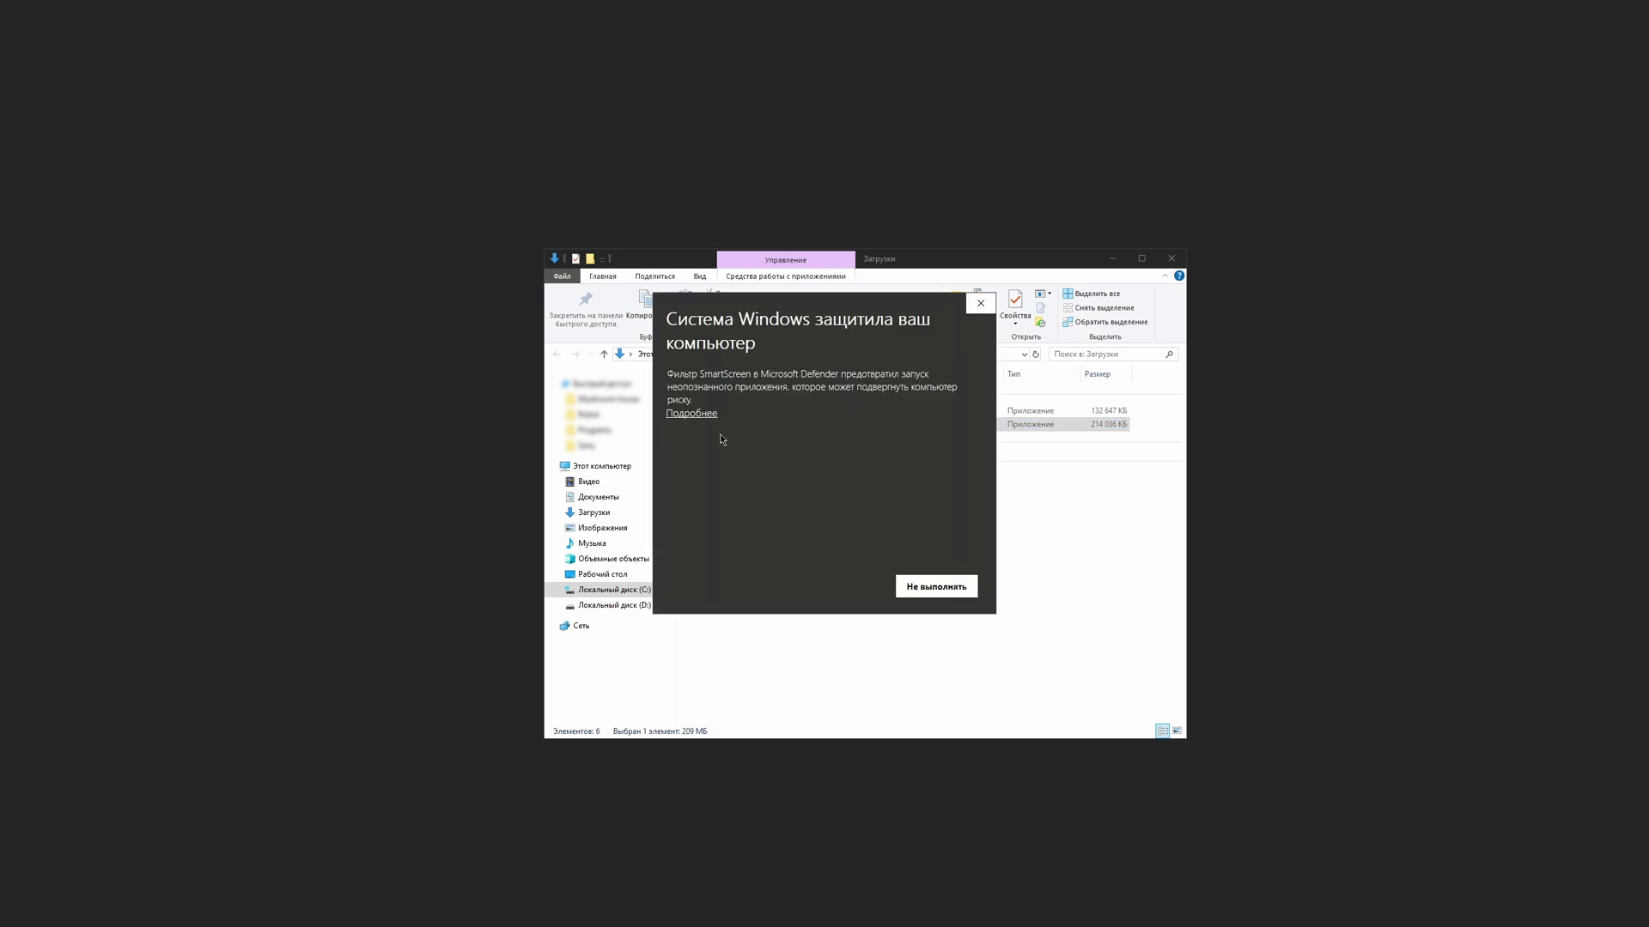
click(695, 414)
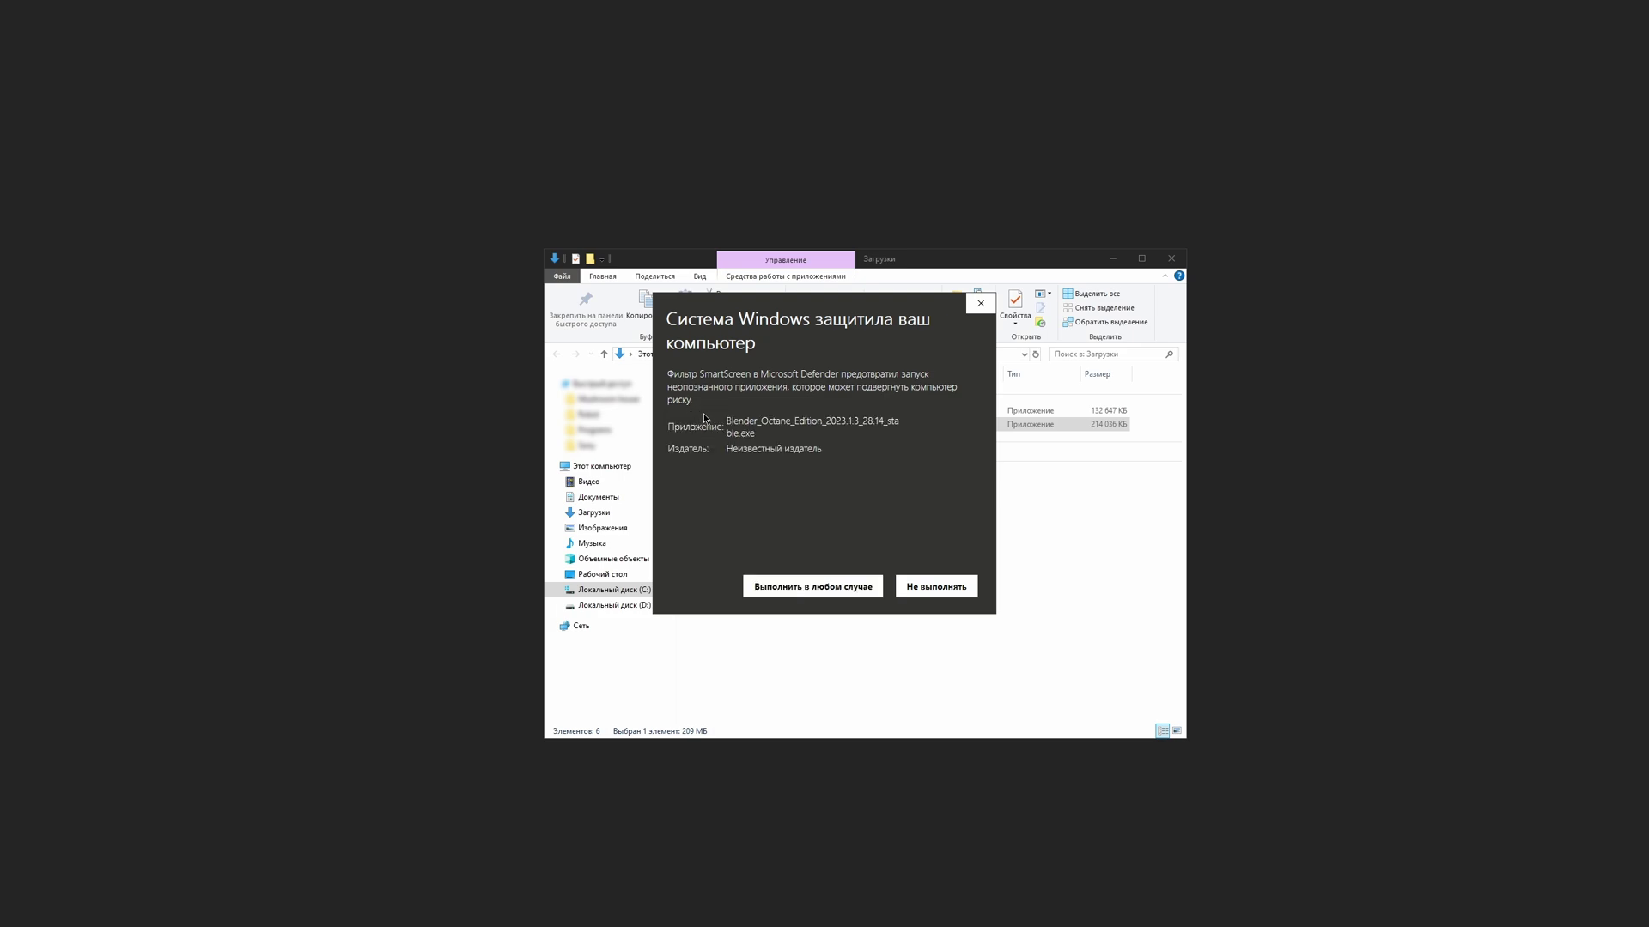
click(776, 584)
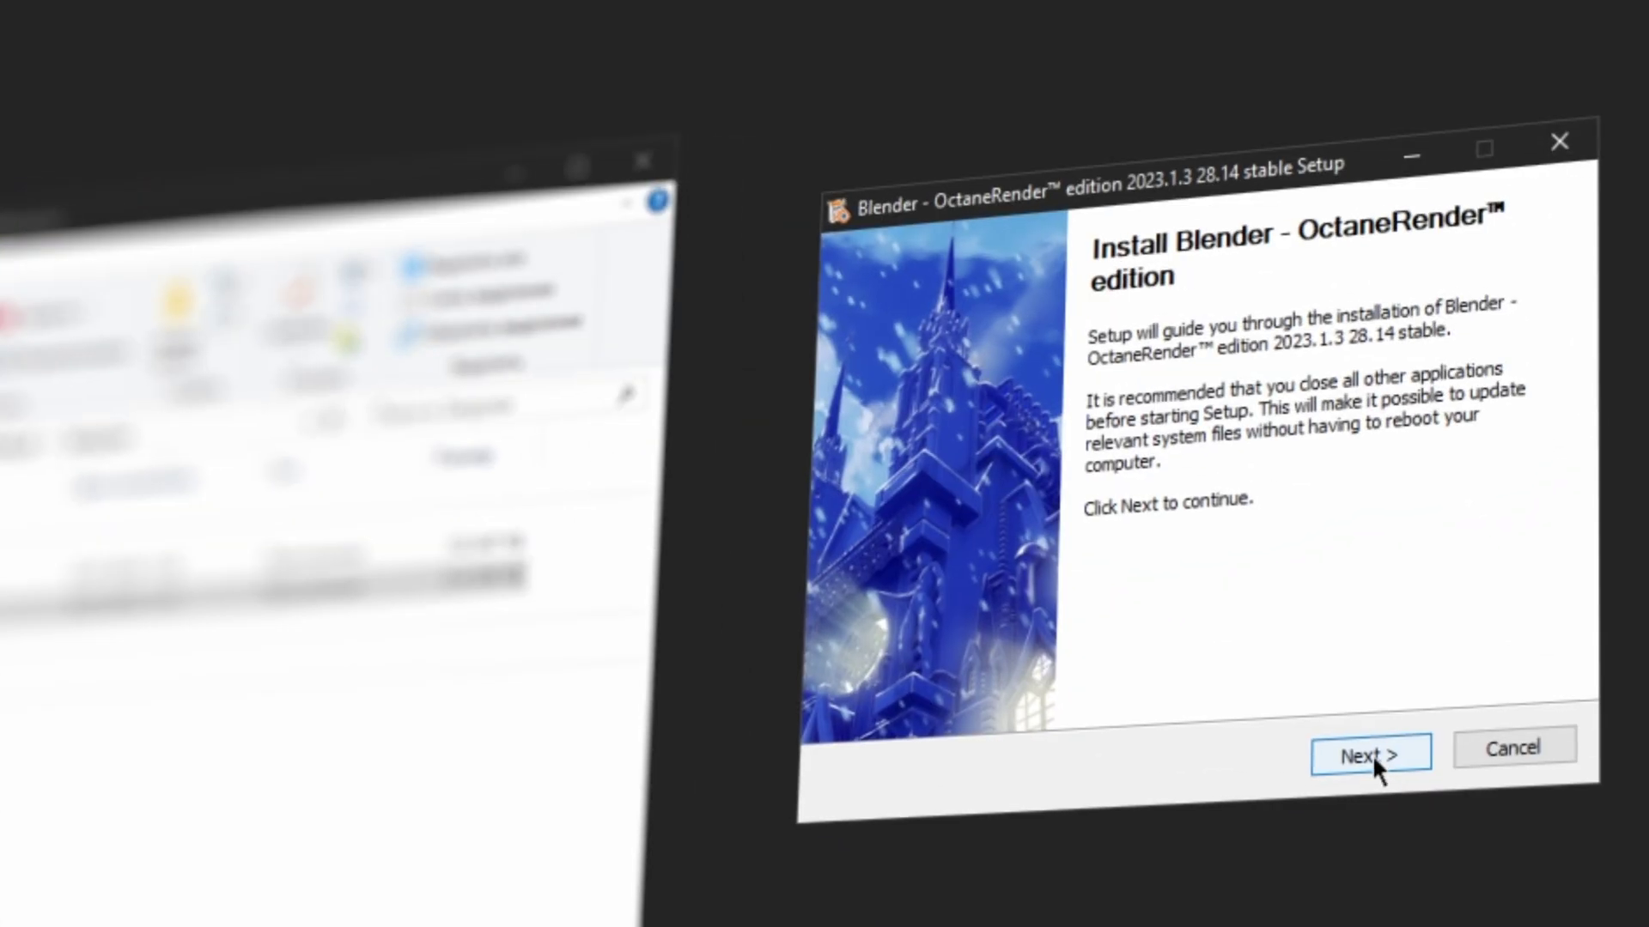
- Accept the license and install Blender OctaneRender edition into the default folder
click(1372, 755)
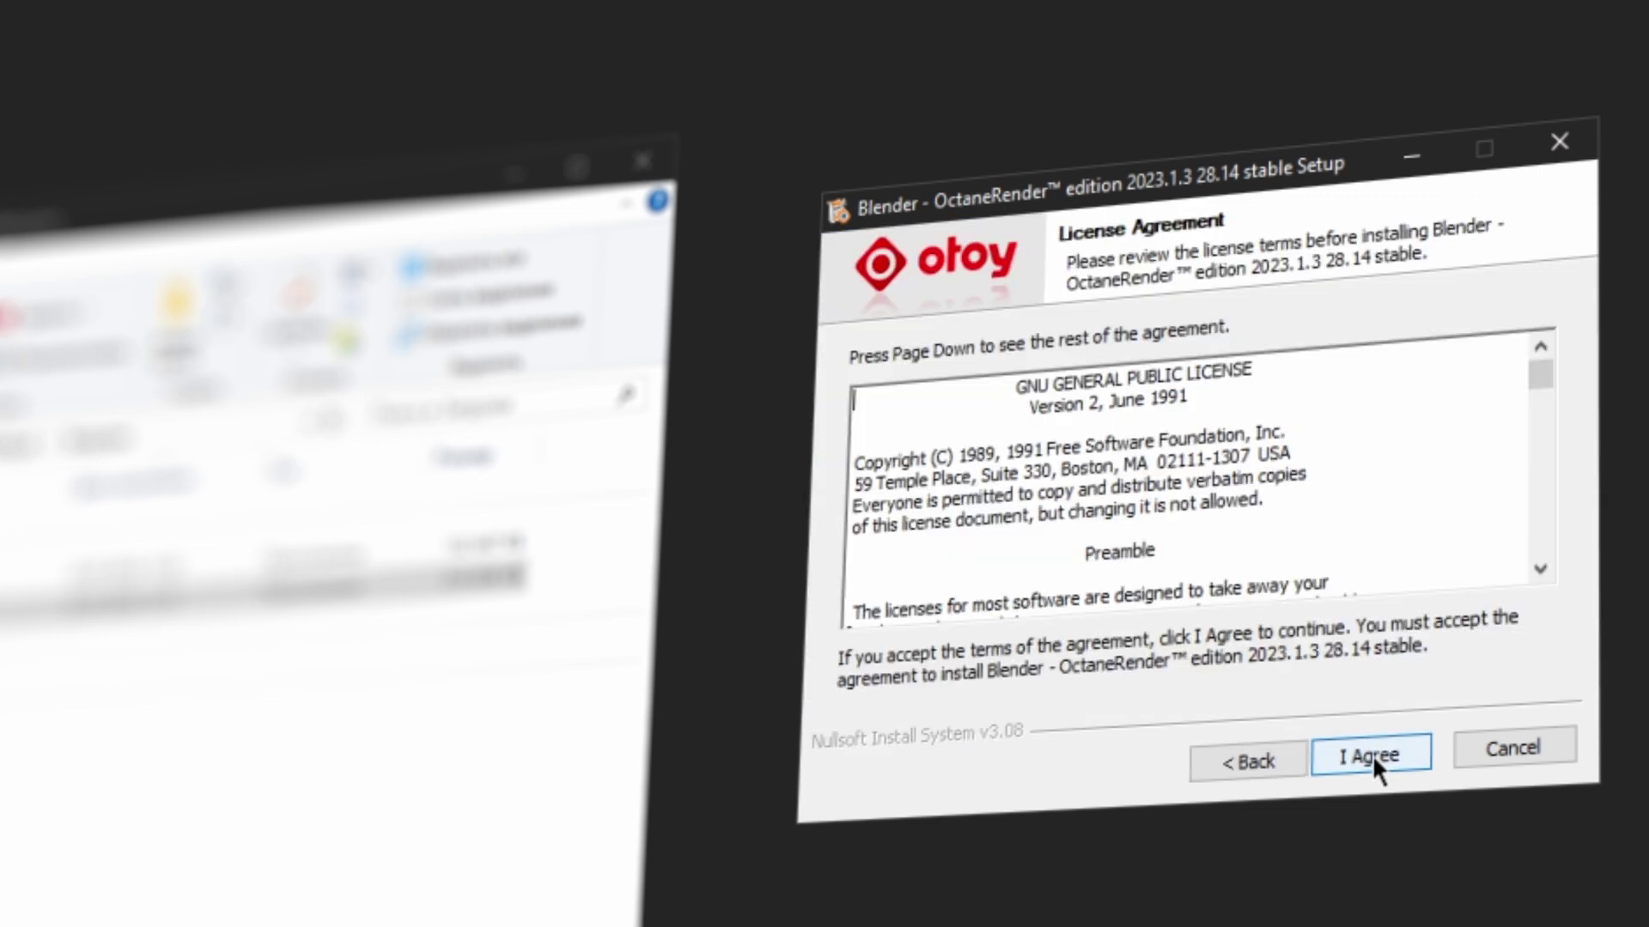
click(1372, 755)
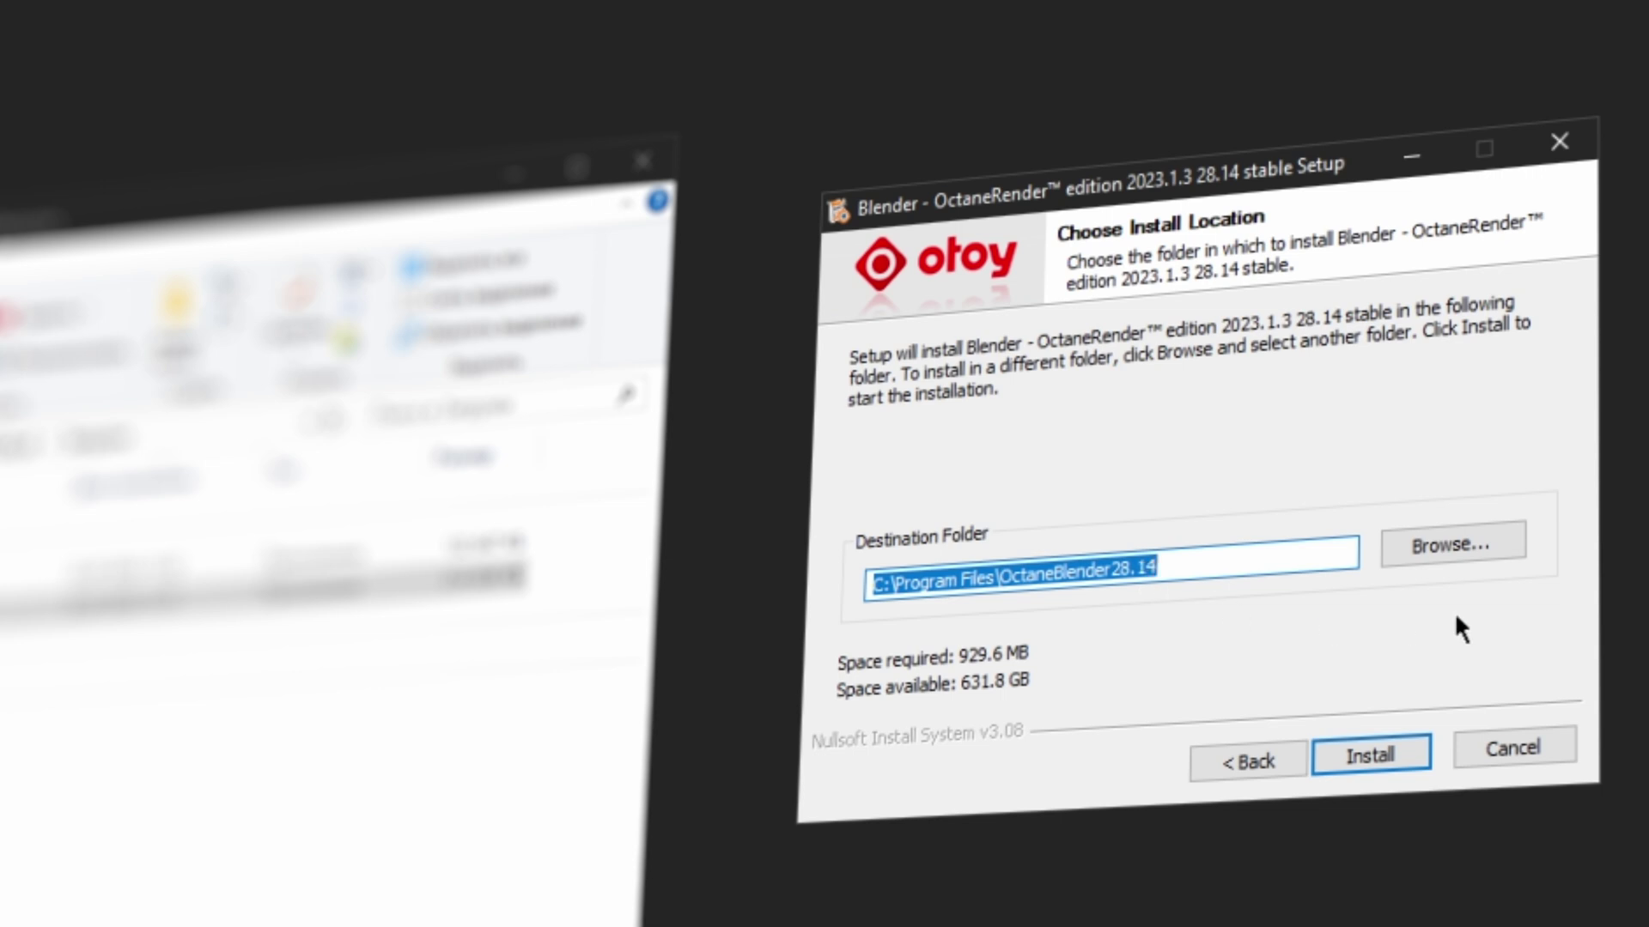
click(1372, 755)
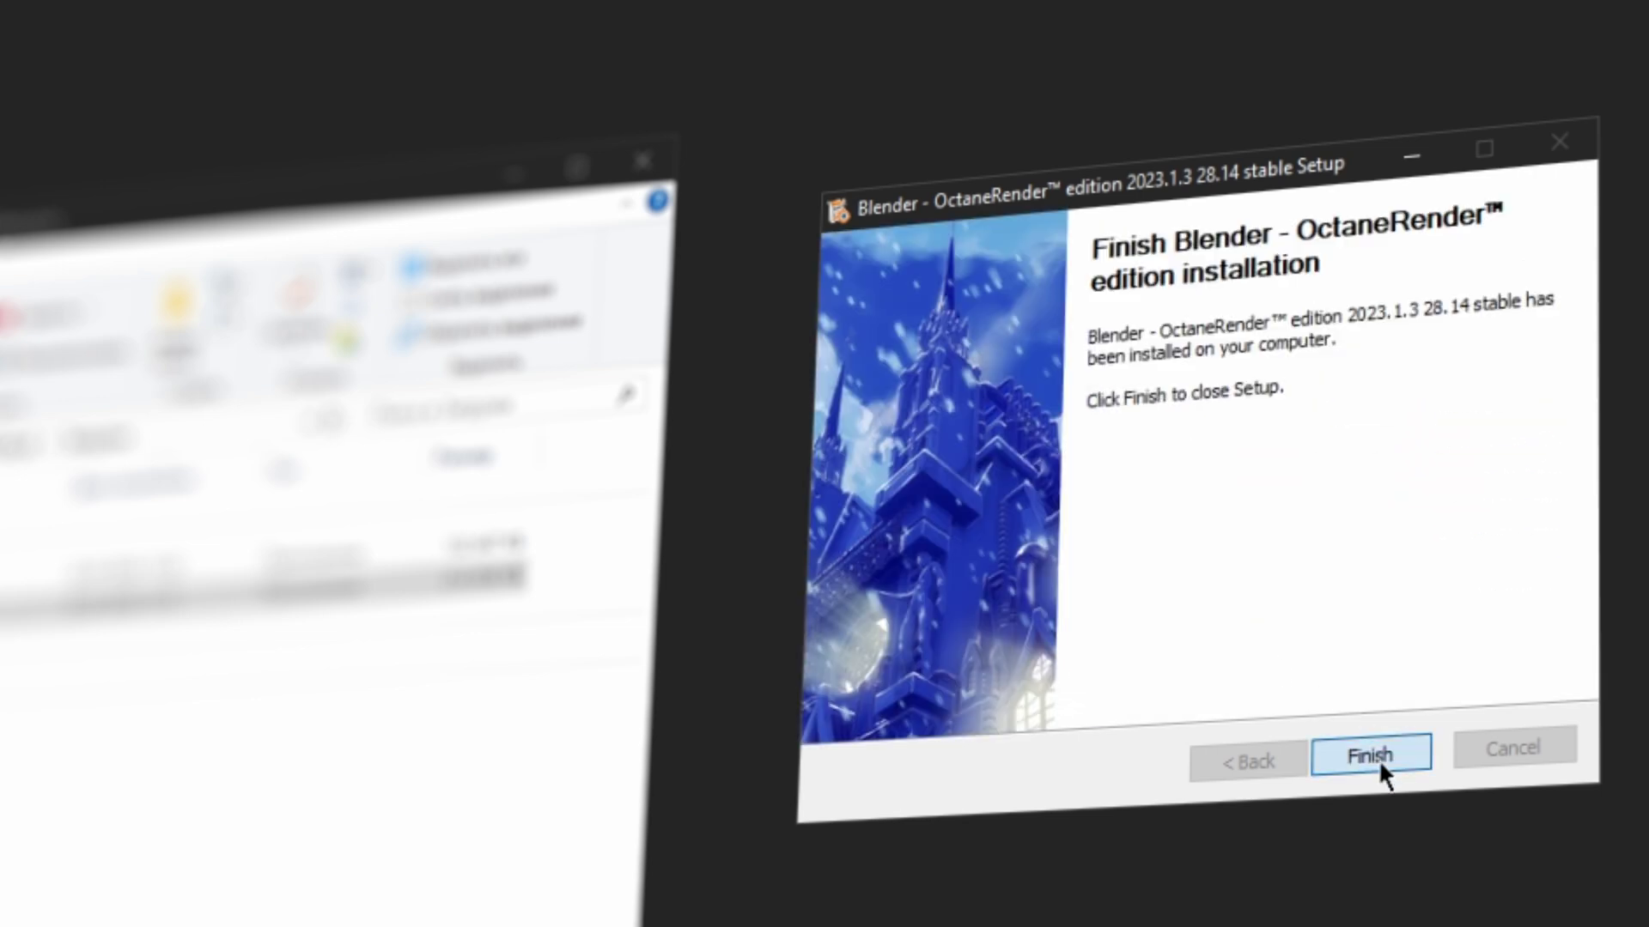
click(1378, 759)
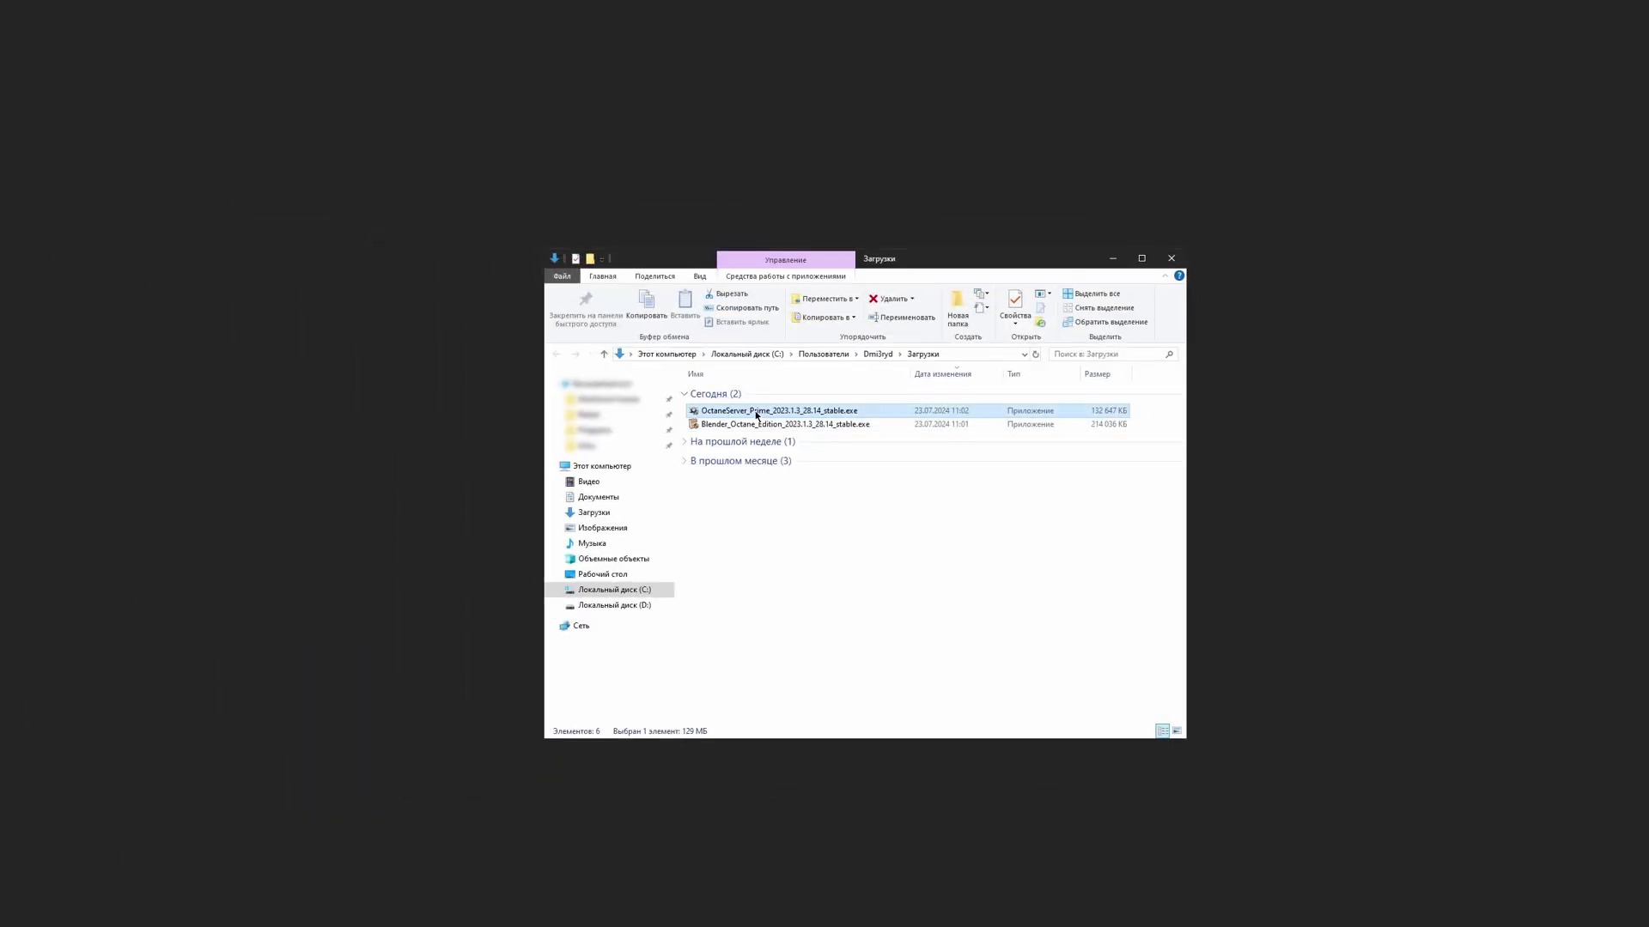
- Install OctaneServer Prime as administrator, accepting the licence and finishing setup
right_click(759, 417)
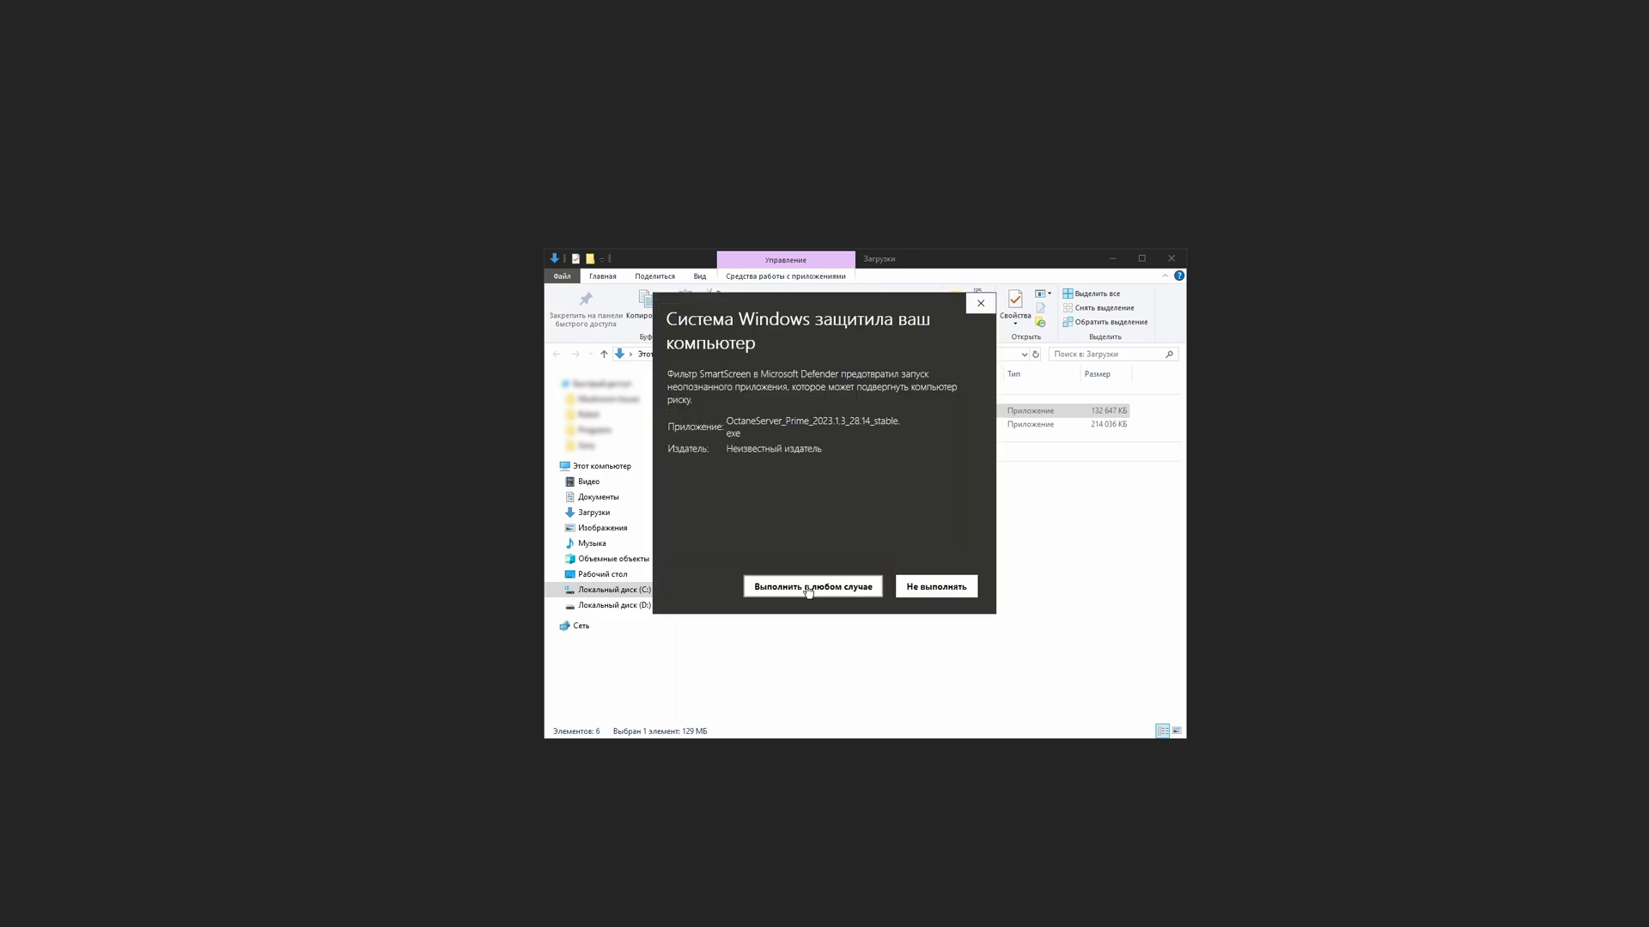
click(810, 589)
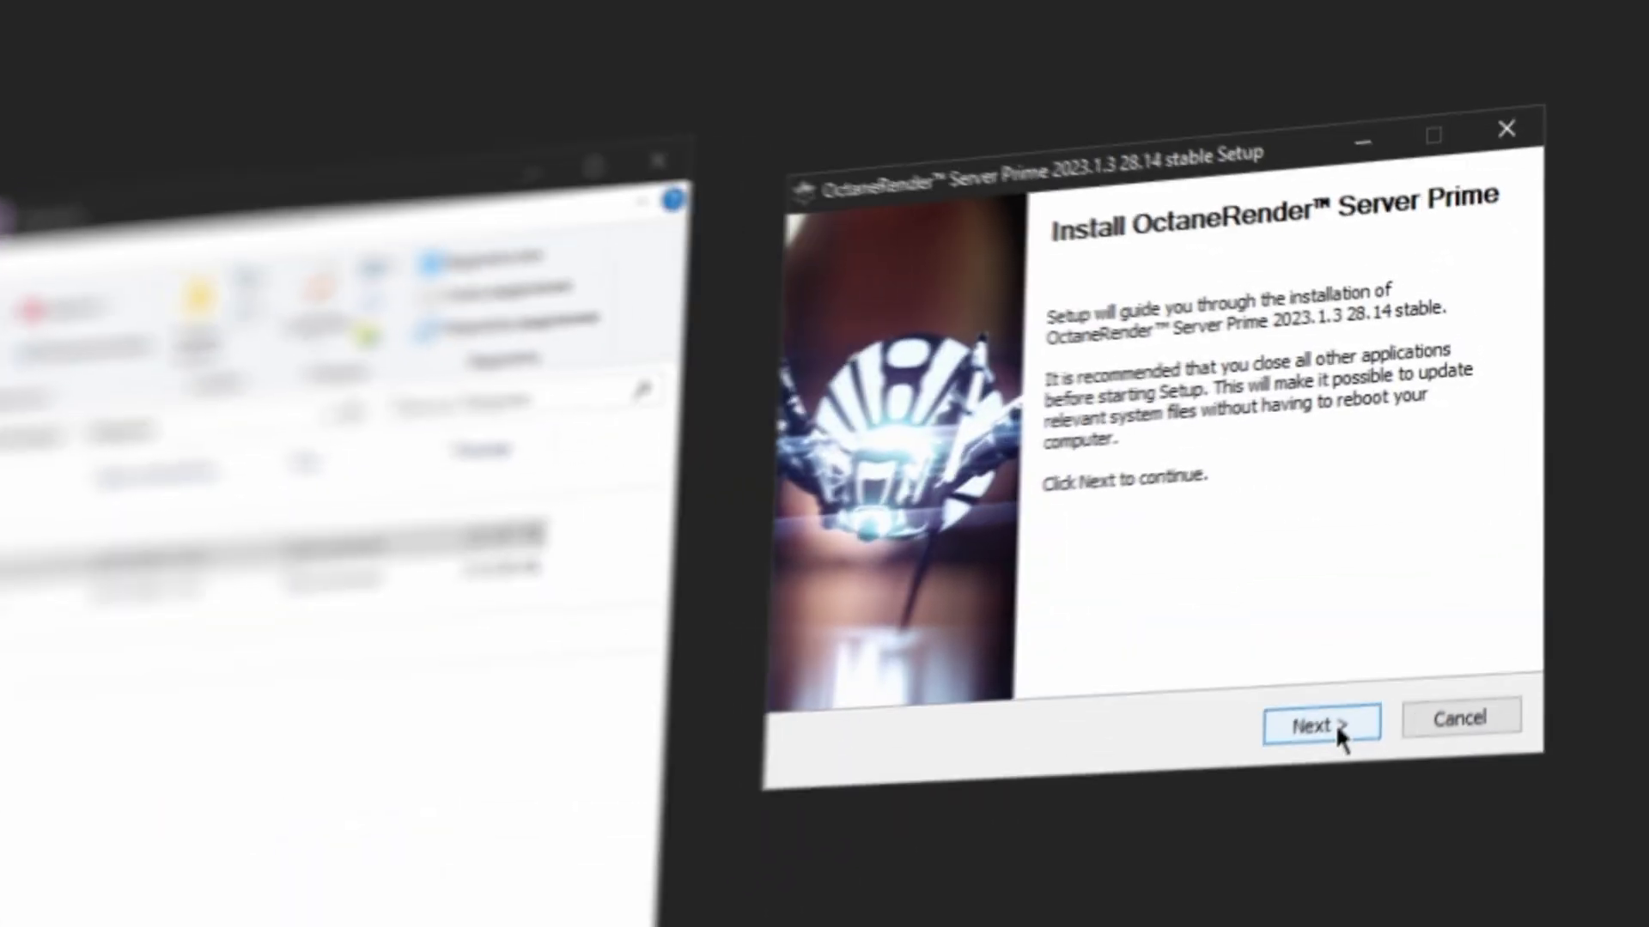
click(1336, 725)
click(1328, 735)
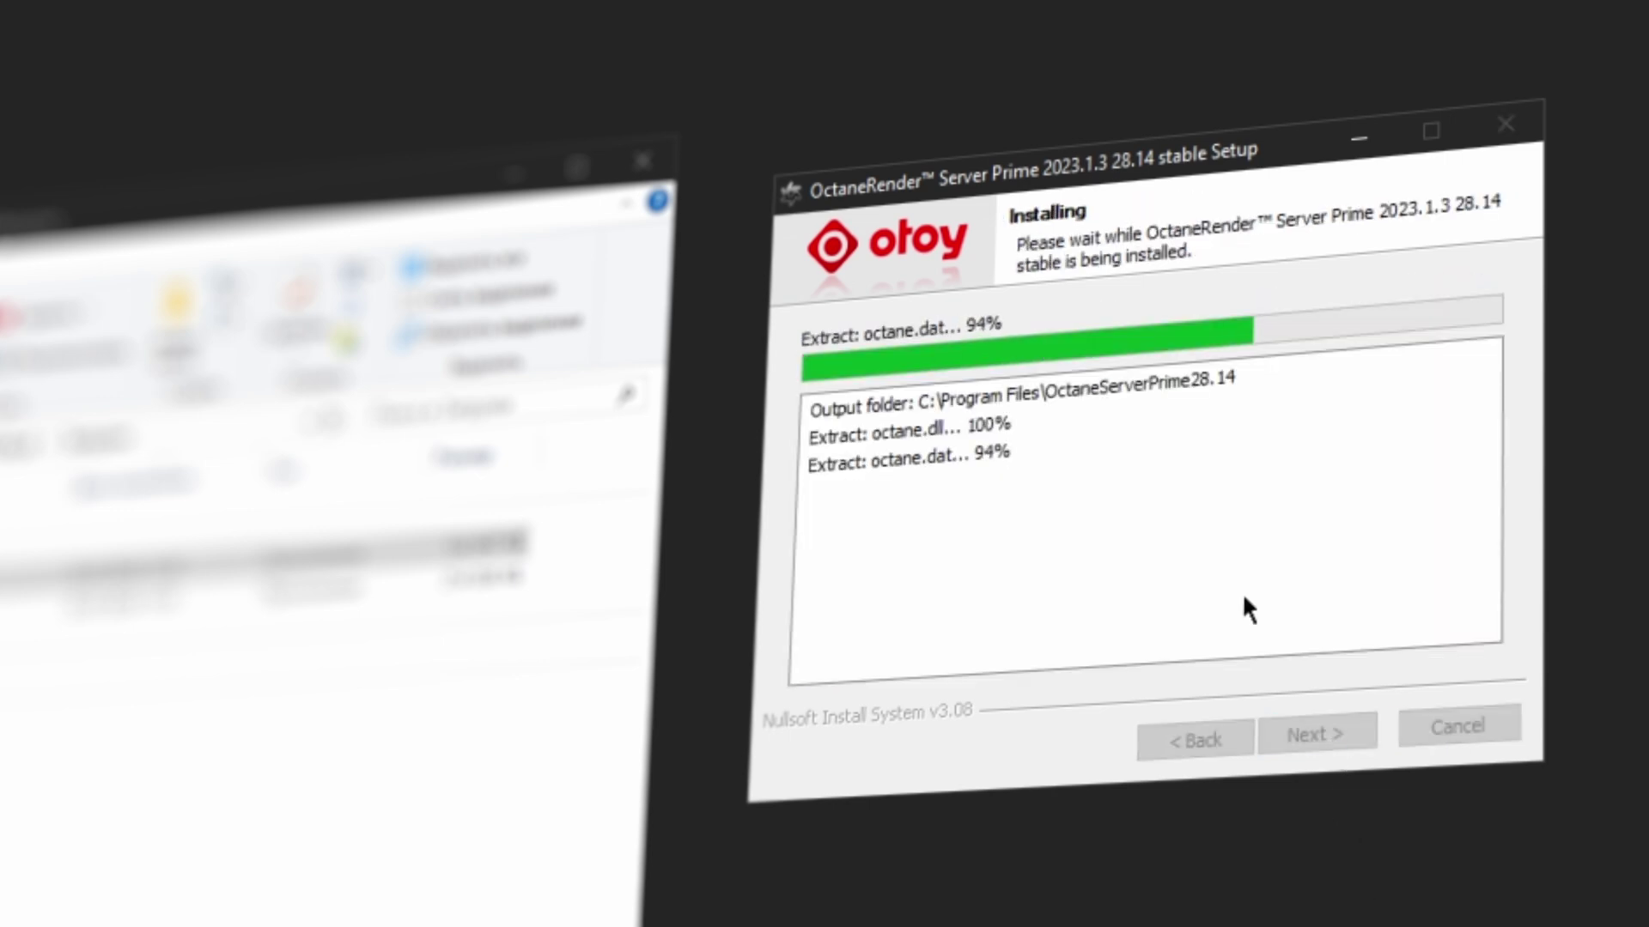
click(1321, 736)
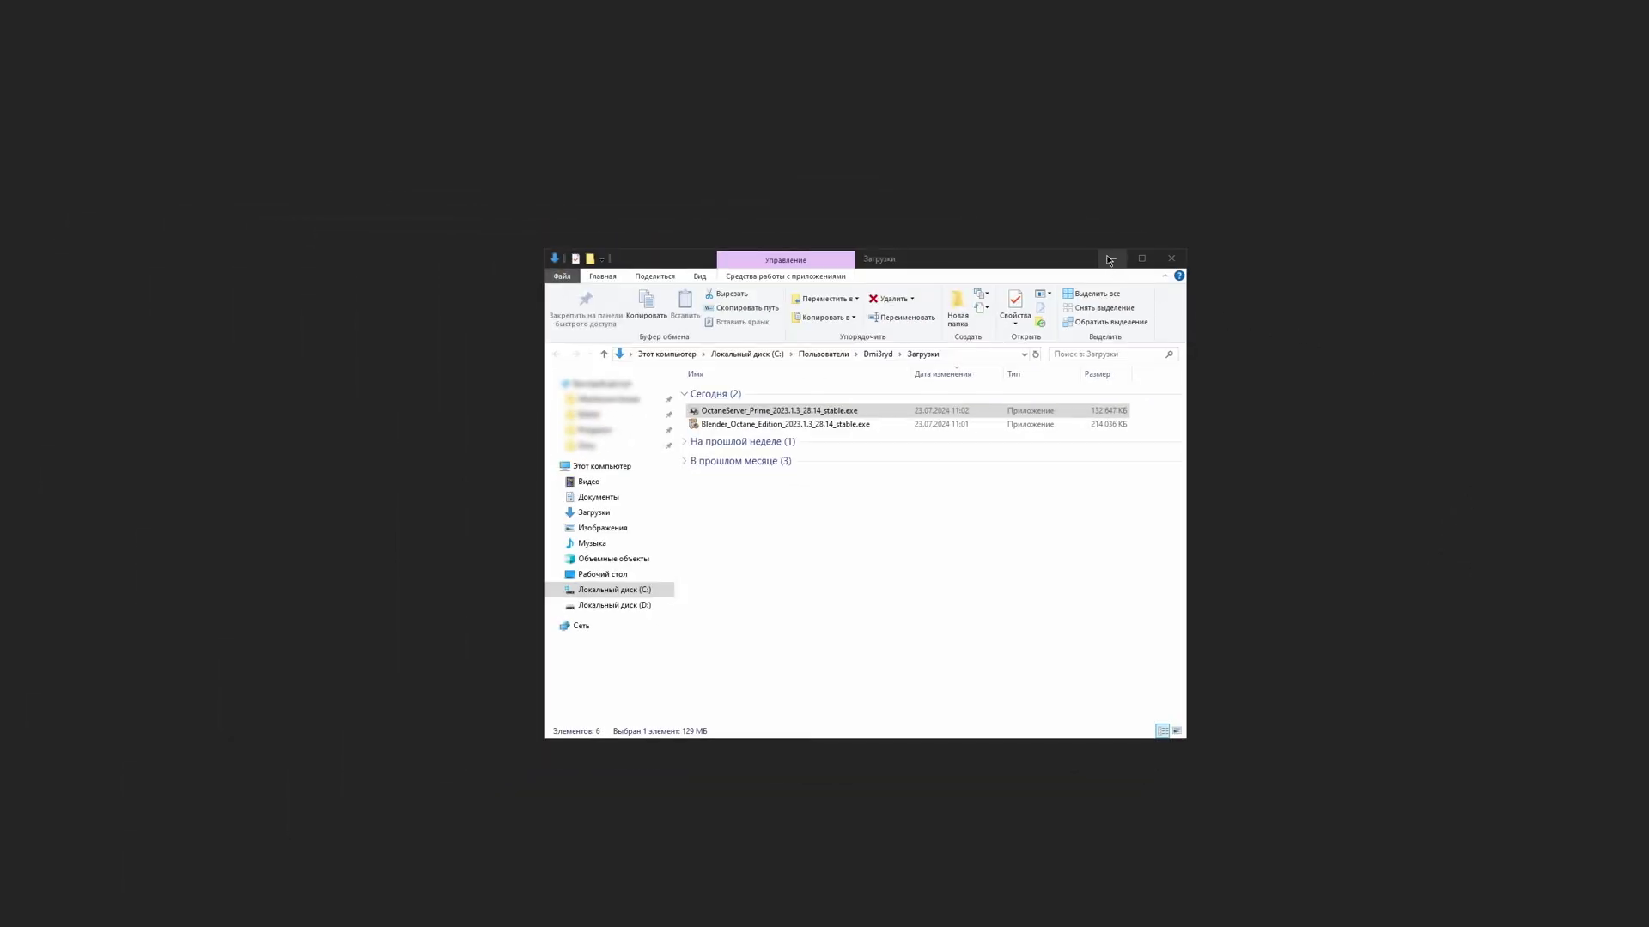
- Arrange the Blender Octane and OctaneServer Prime shortcuts beside Octane.bat on the desktop
click(1108, 259)
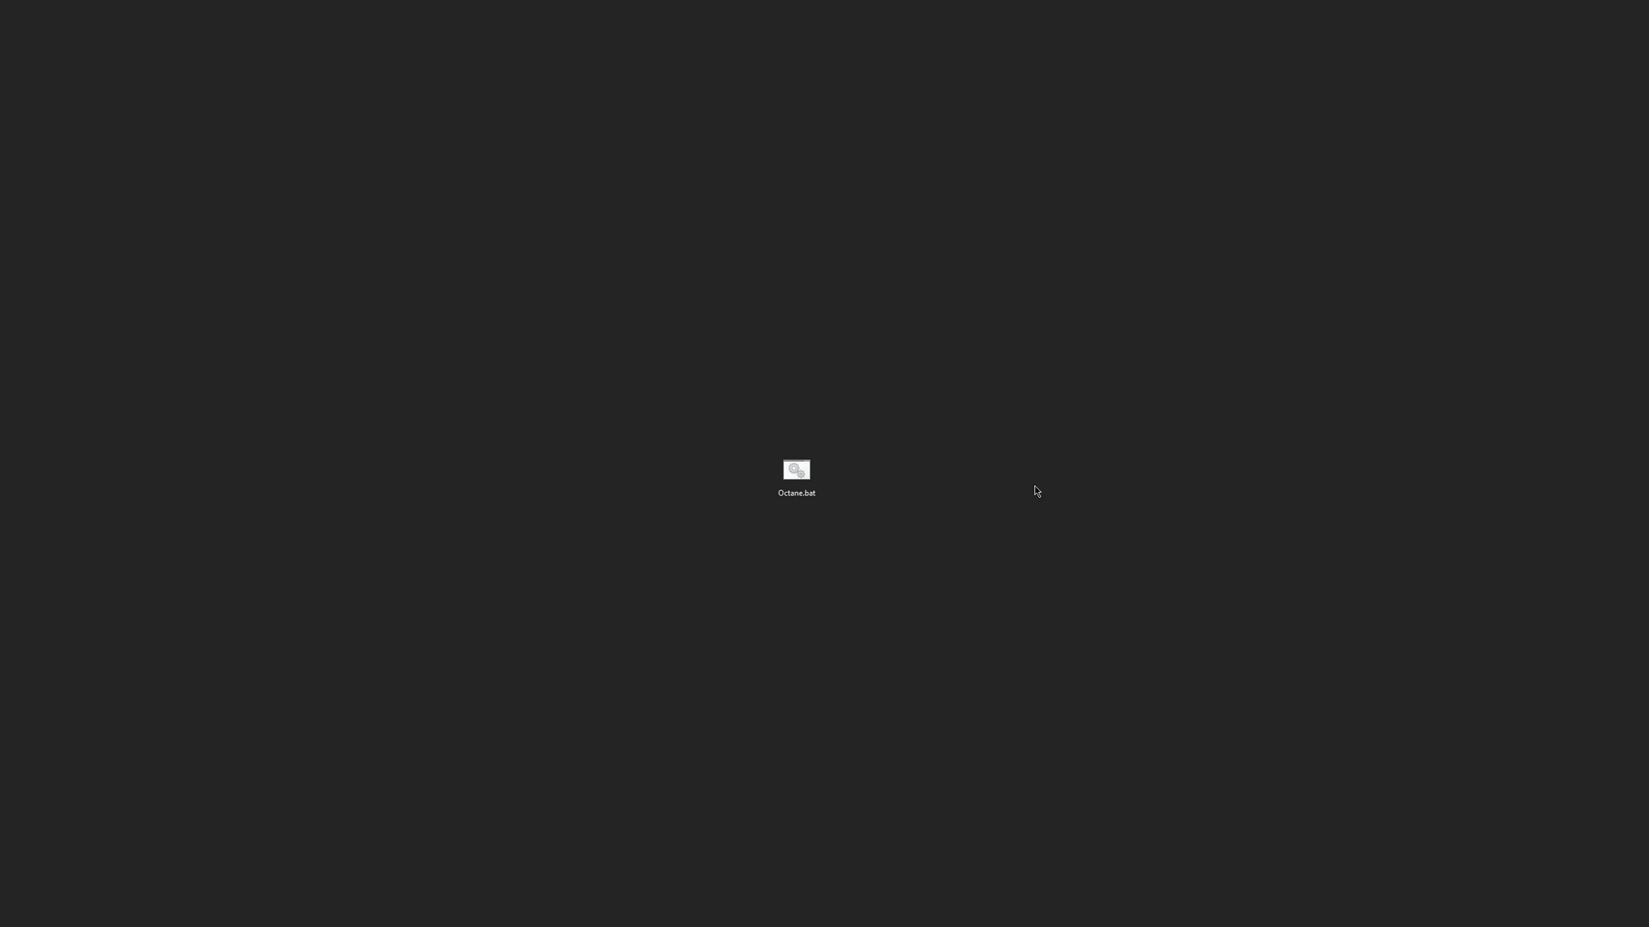
mouse_move(628, 515)
mouse_down()
mouse_move(999, 621)
mouse_move(694, 637)
mouse_up()
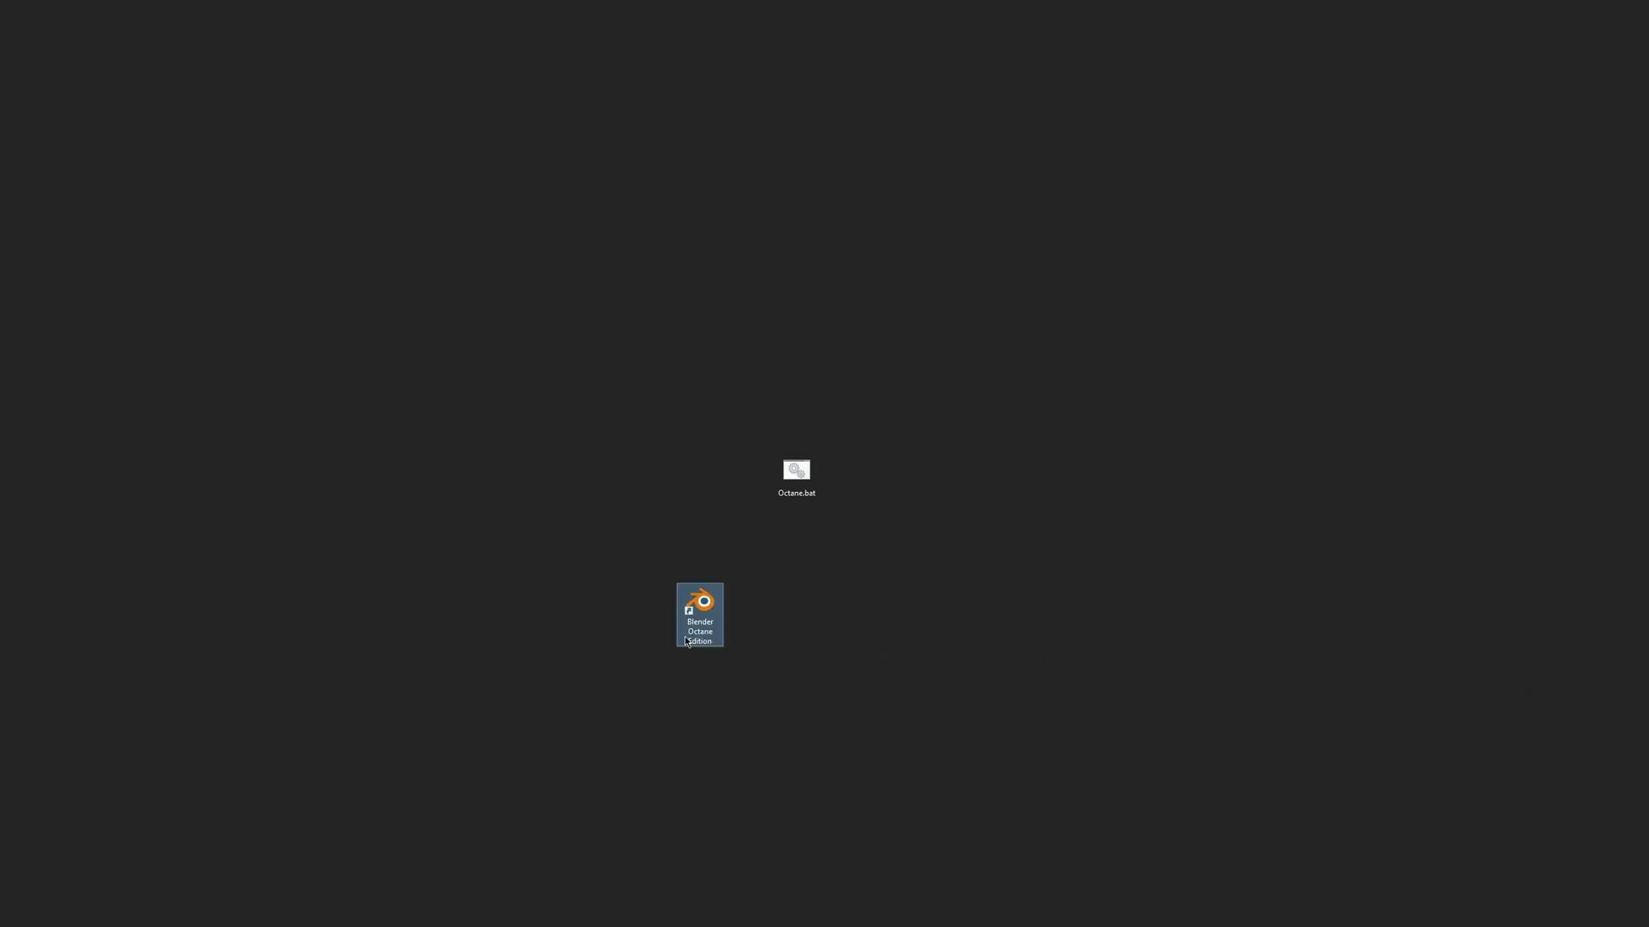
drag(1589, 718, 910, 625)
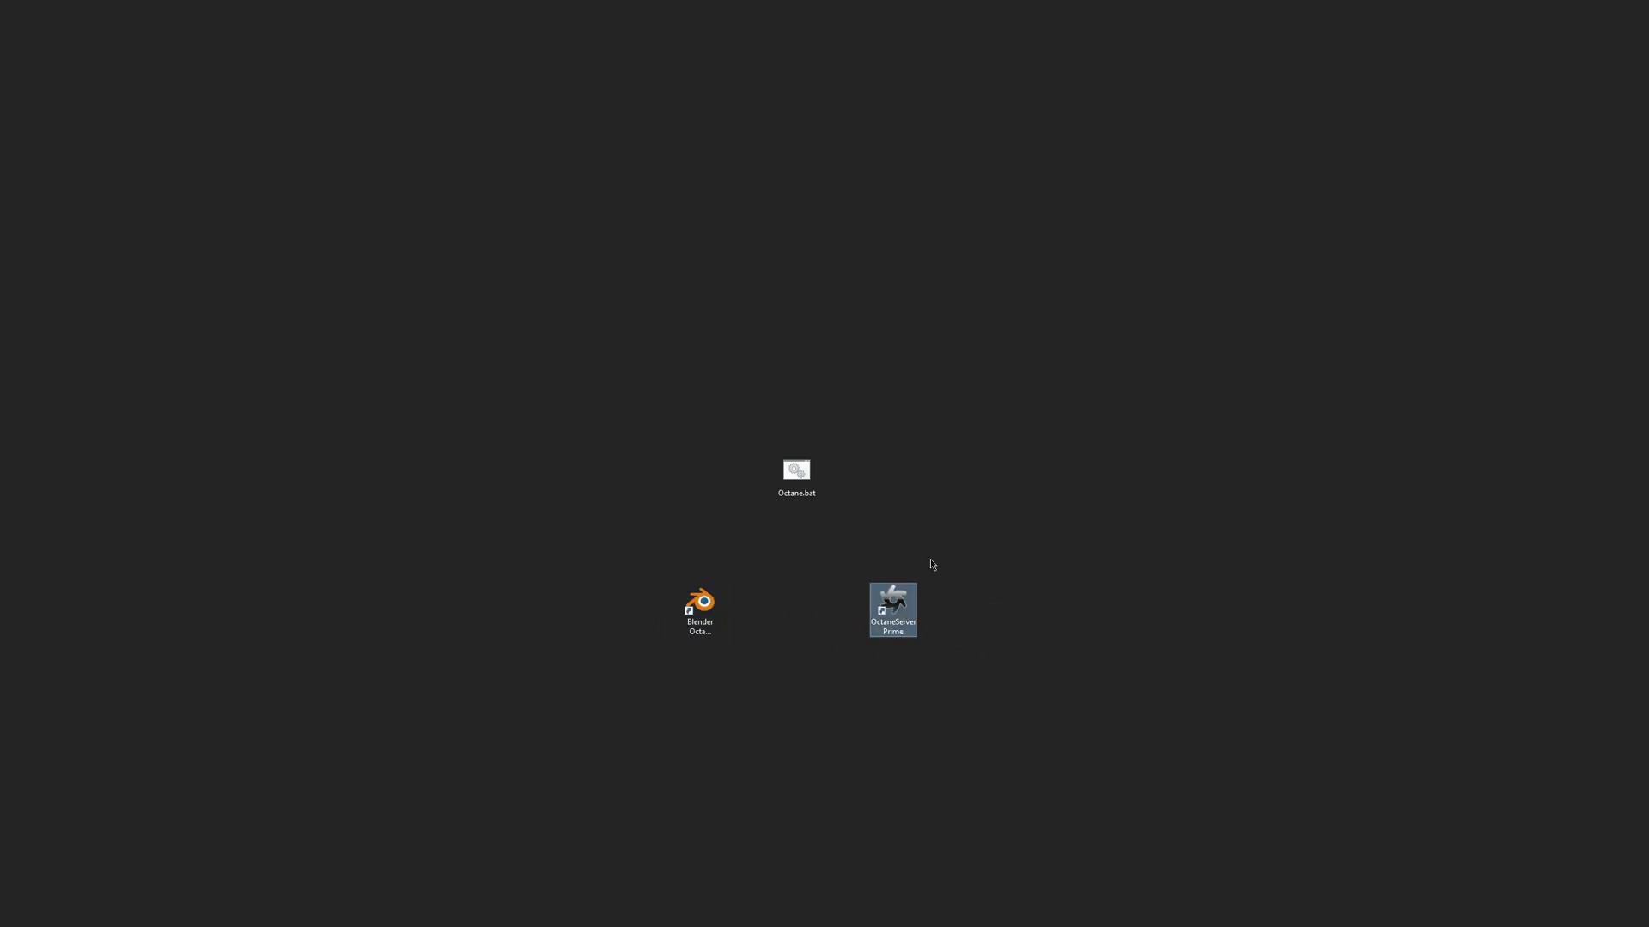
drag(630, 565, 961, 662)
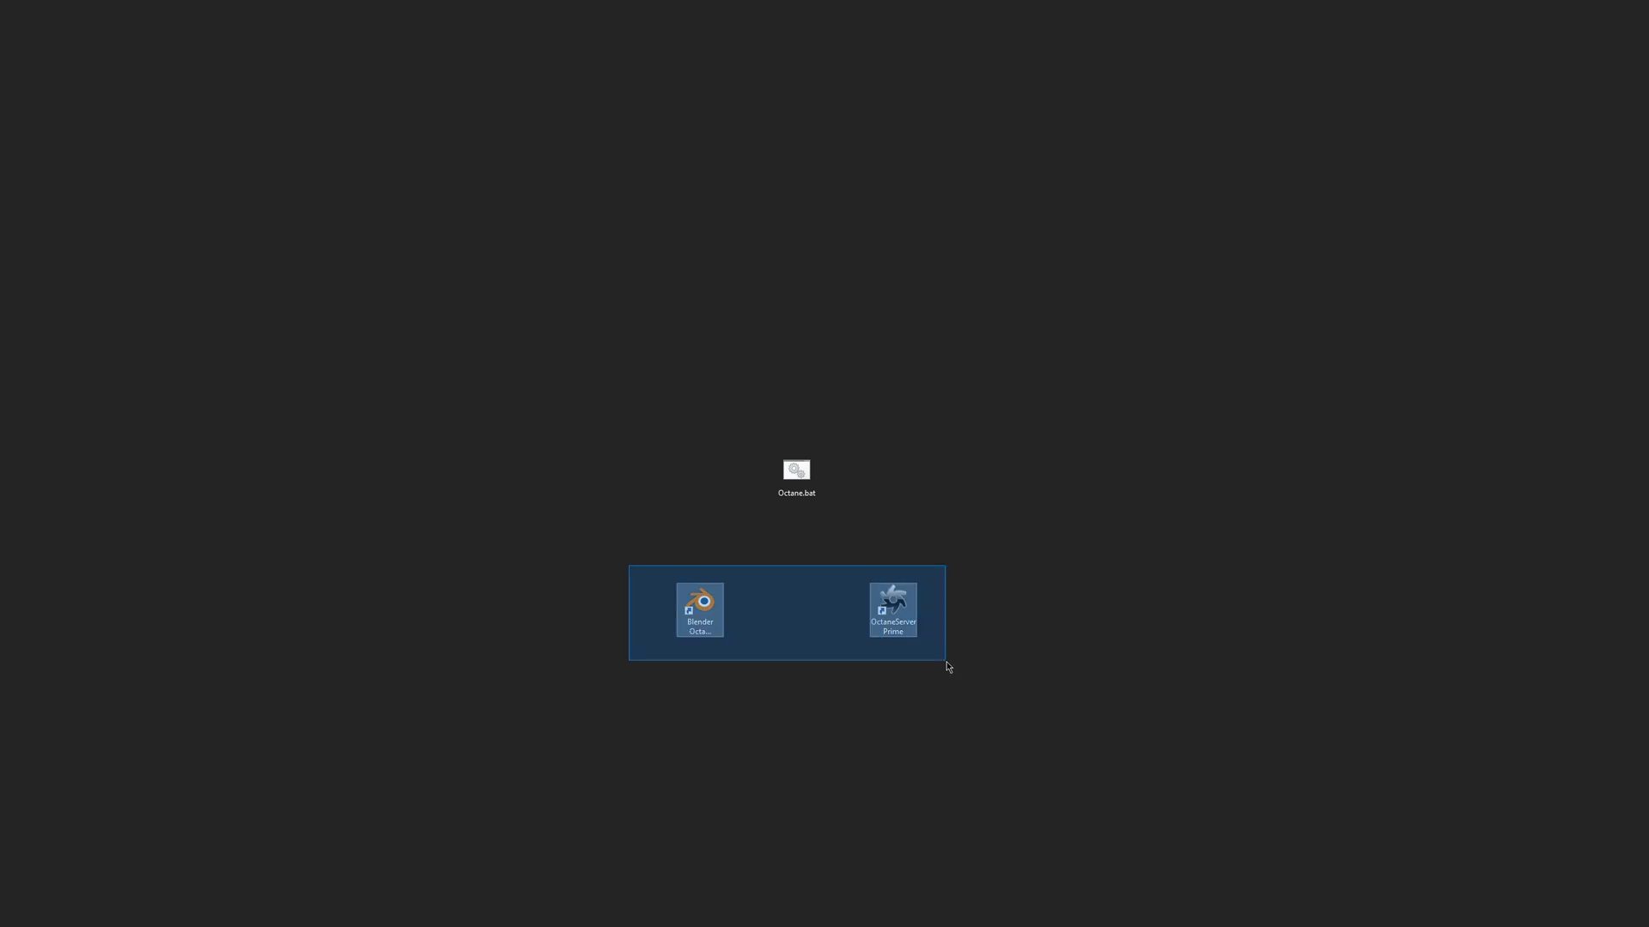
click(870, 481)
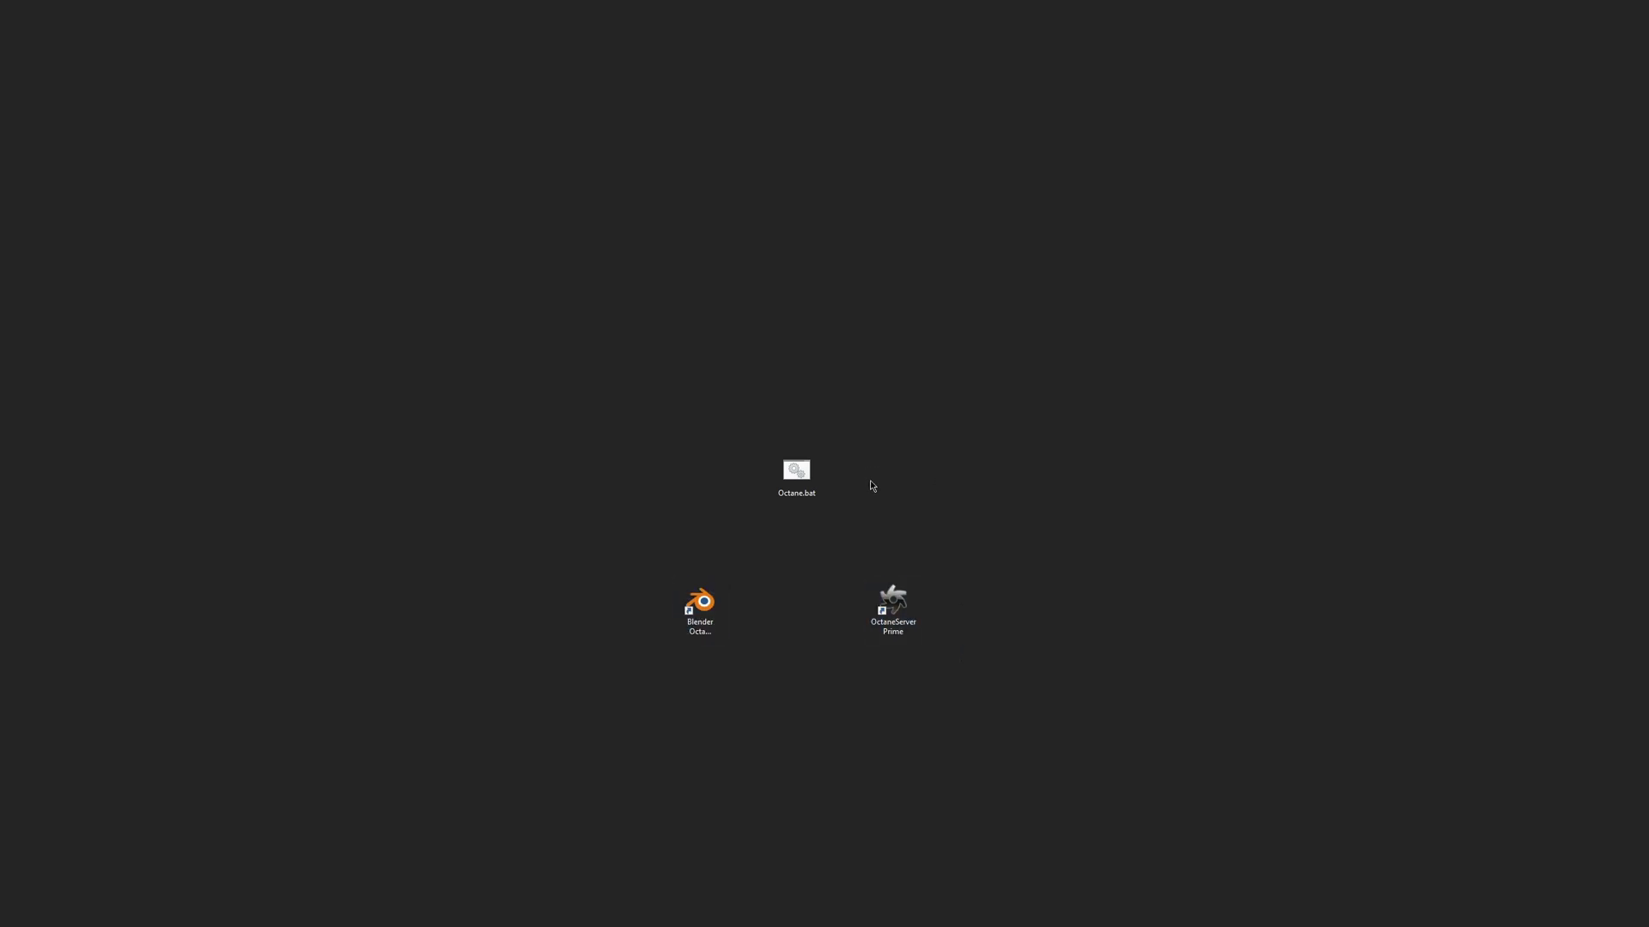
click(797, 473)
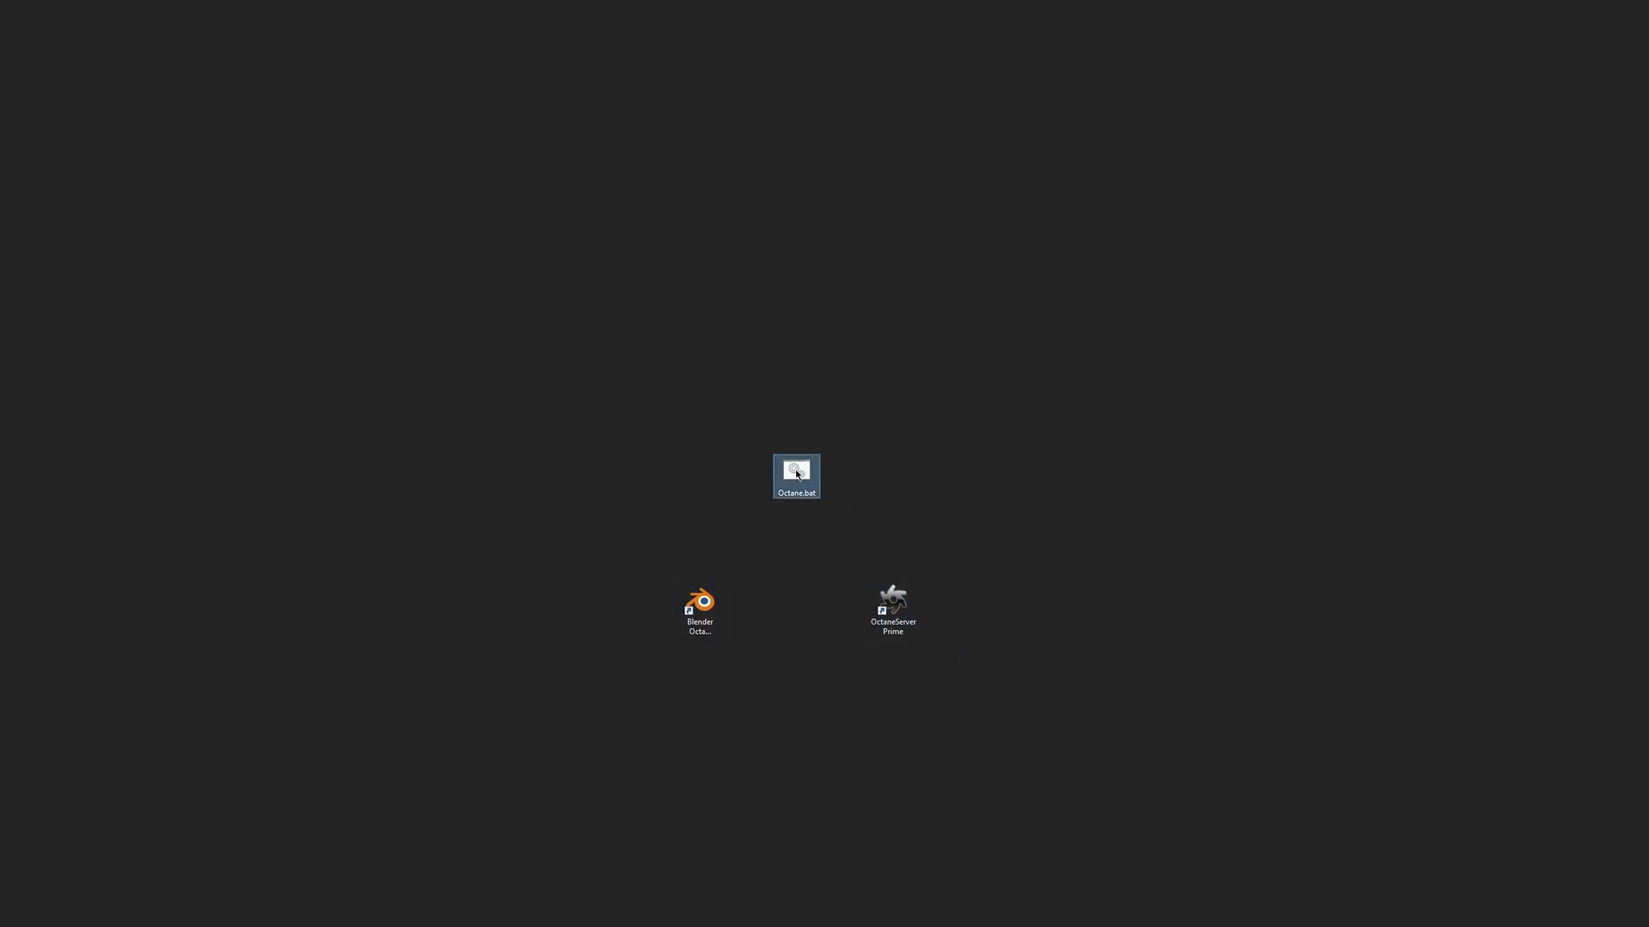
mouse_move(796, 477)
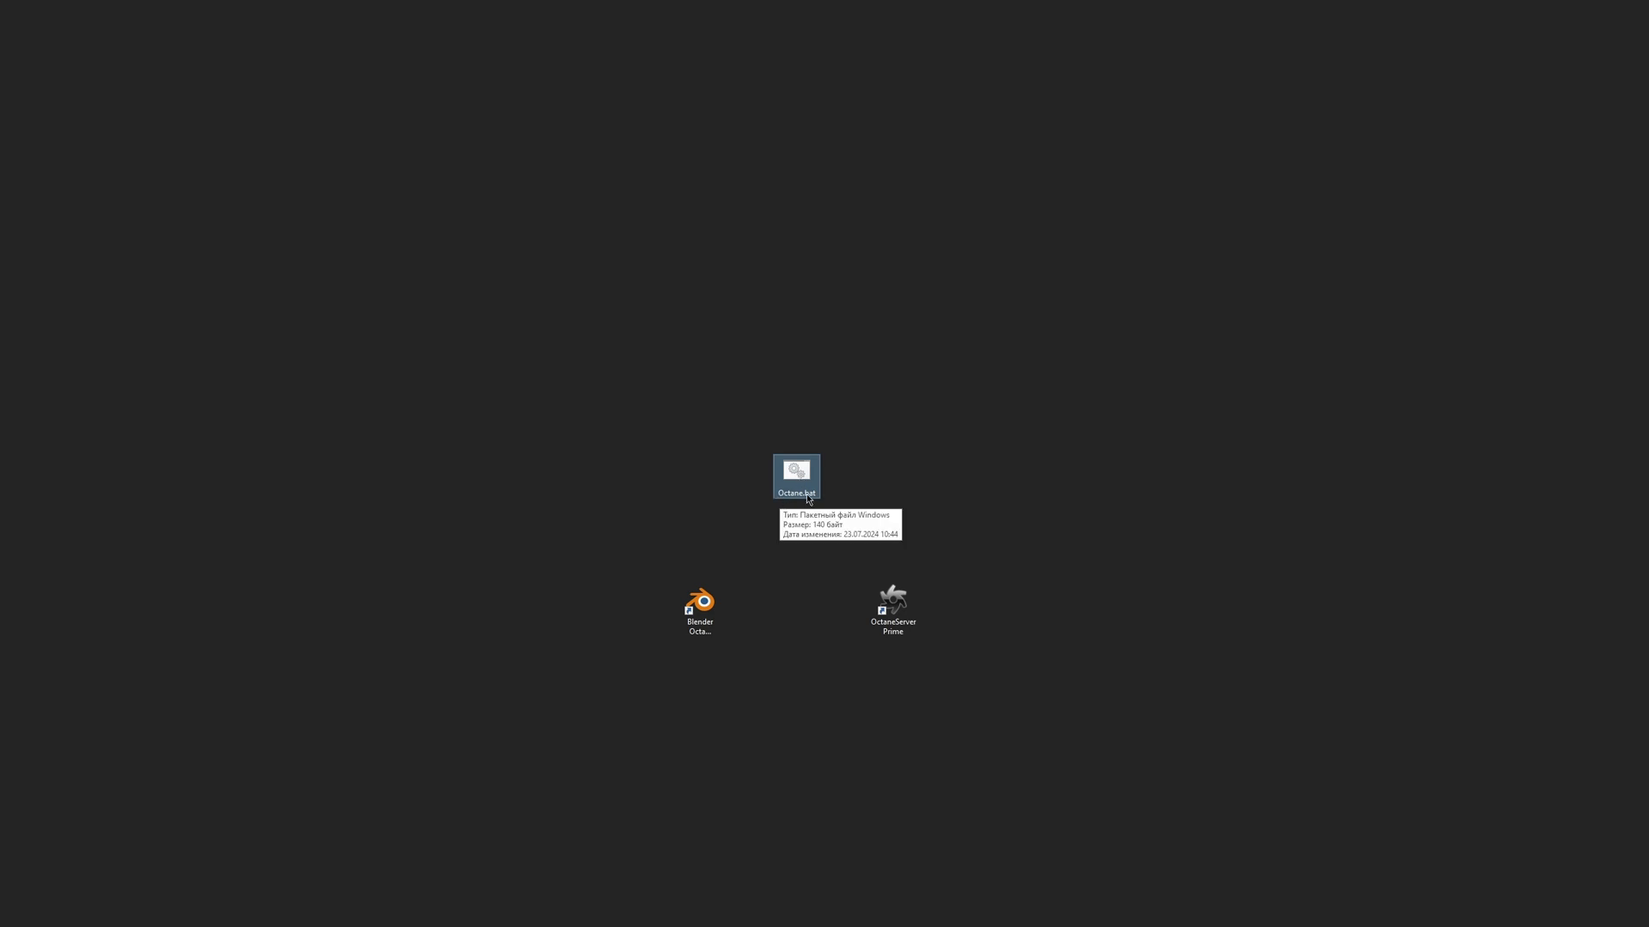
click(873, 483)
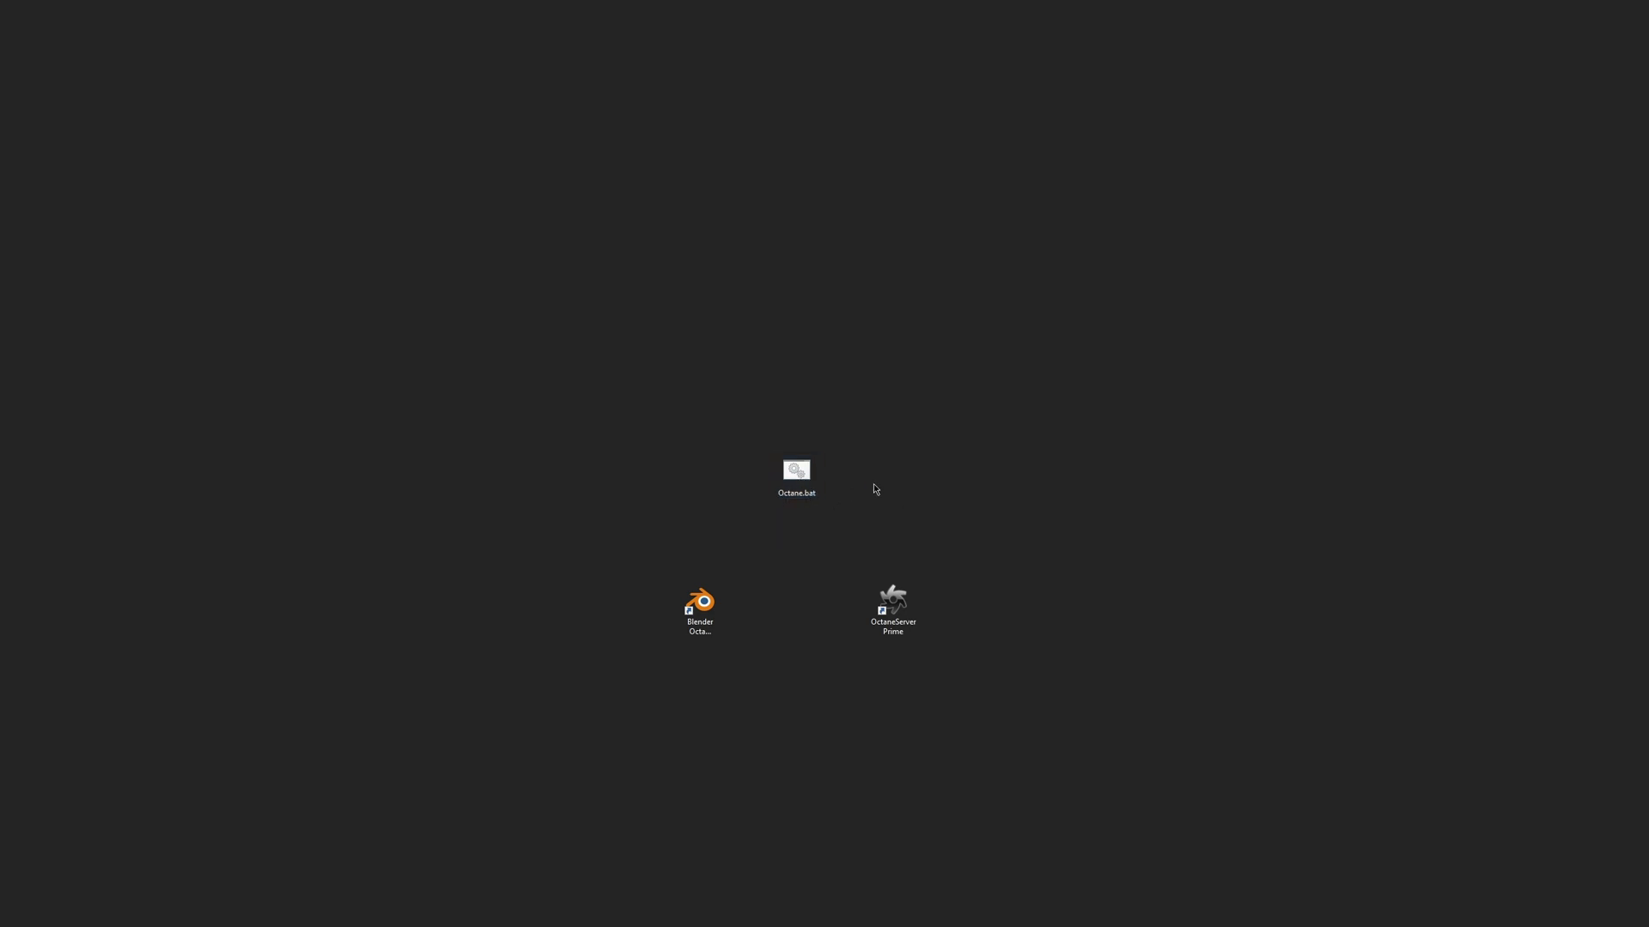
drag(644, 570, 955, 663)
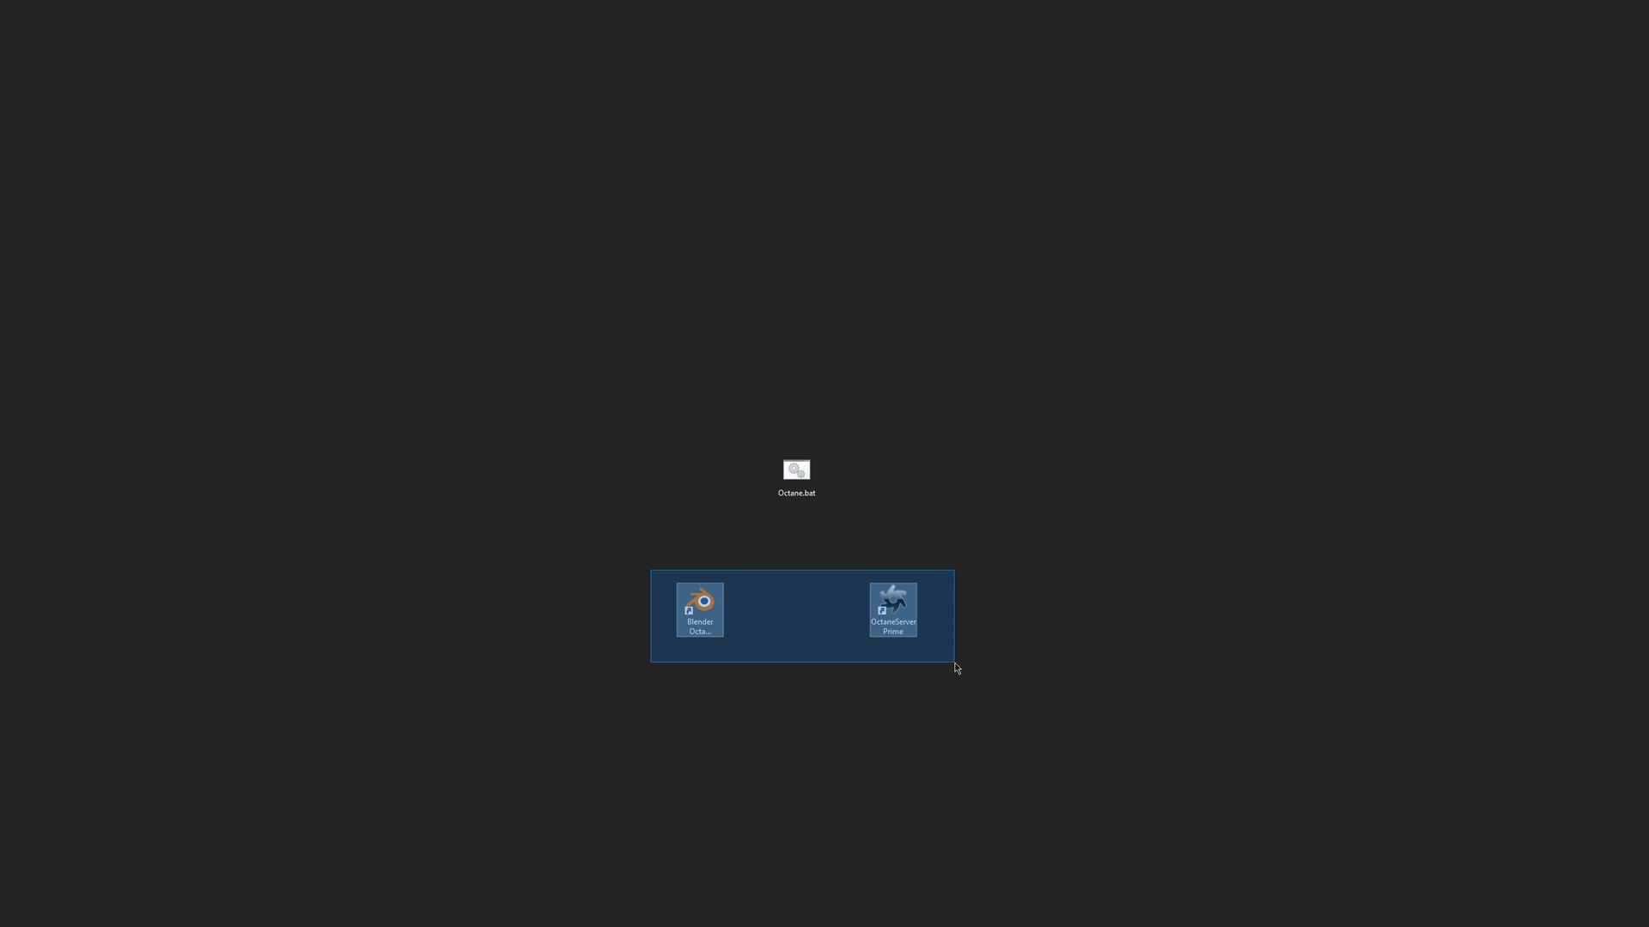
- Create a new desktop text document renamed Octane_Run.bat, accepting the extension change
click(958, 499)
right_click(958, 499)
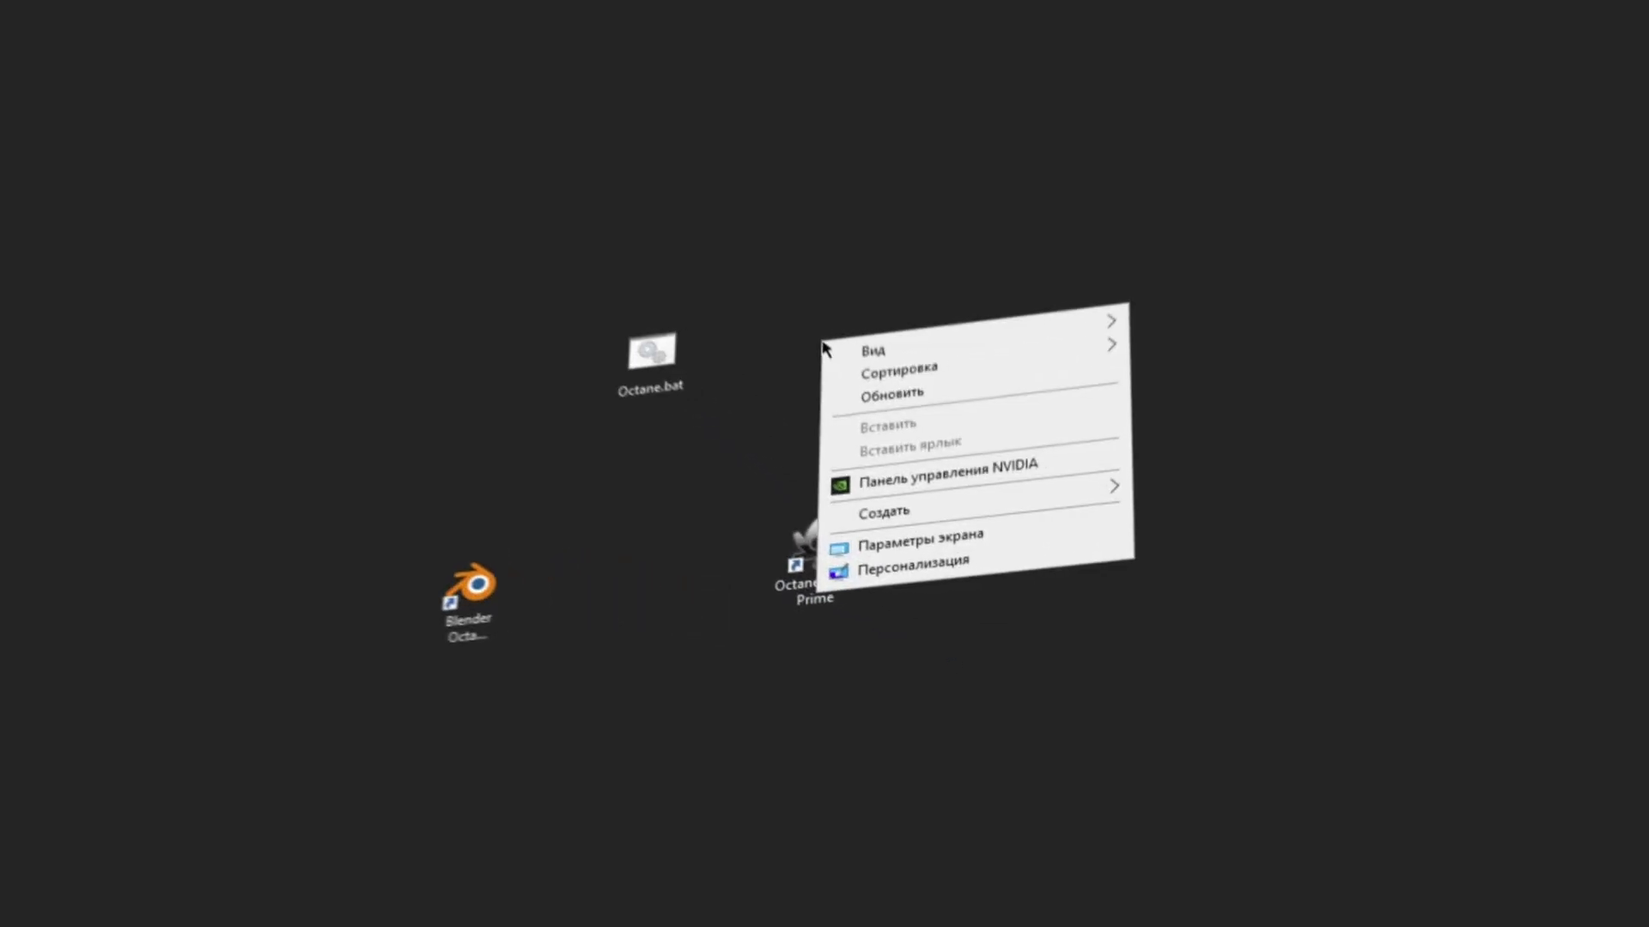
mouse_move(901, 508)
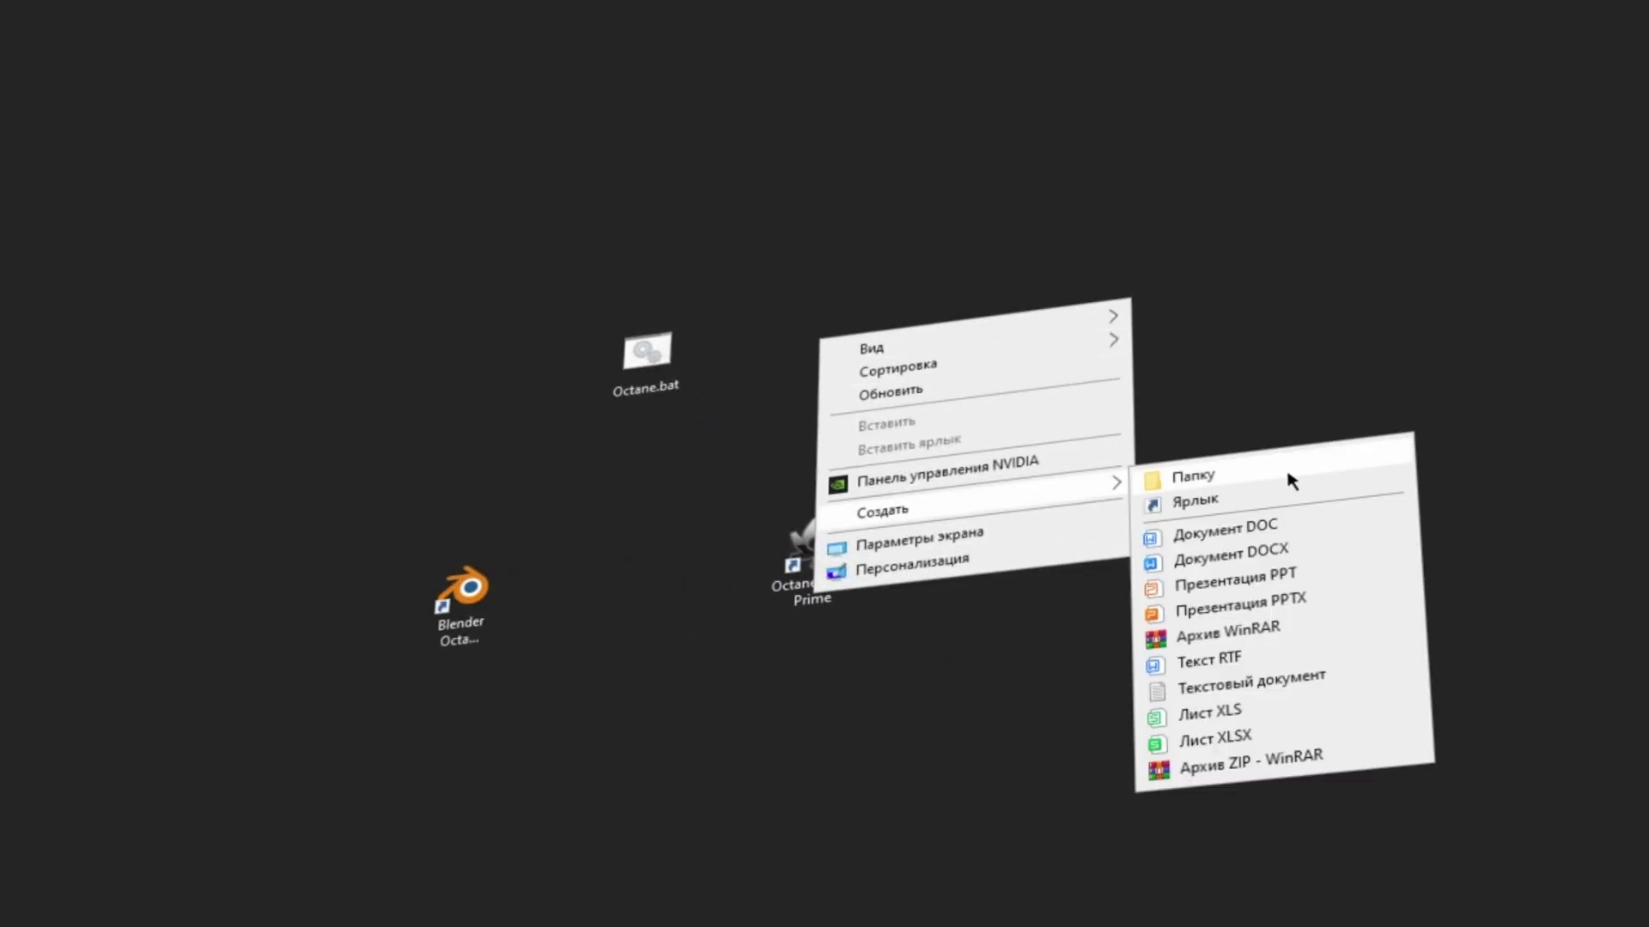
click(1266, 687)
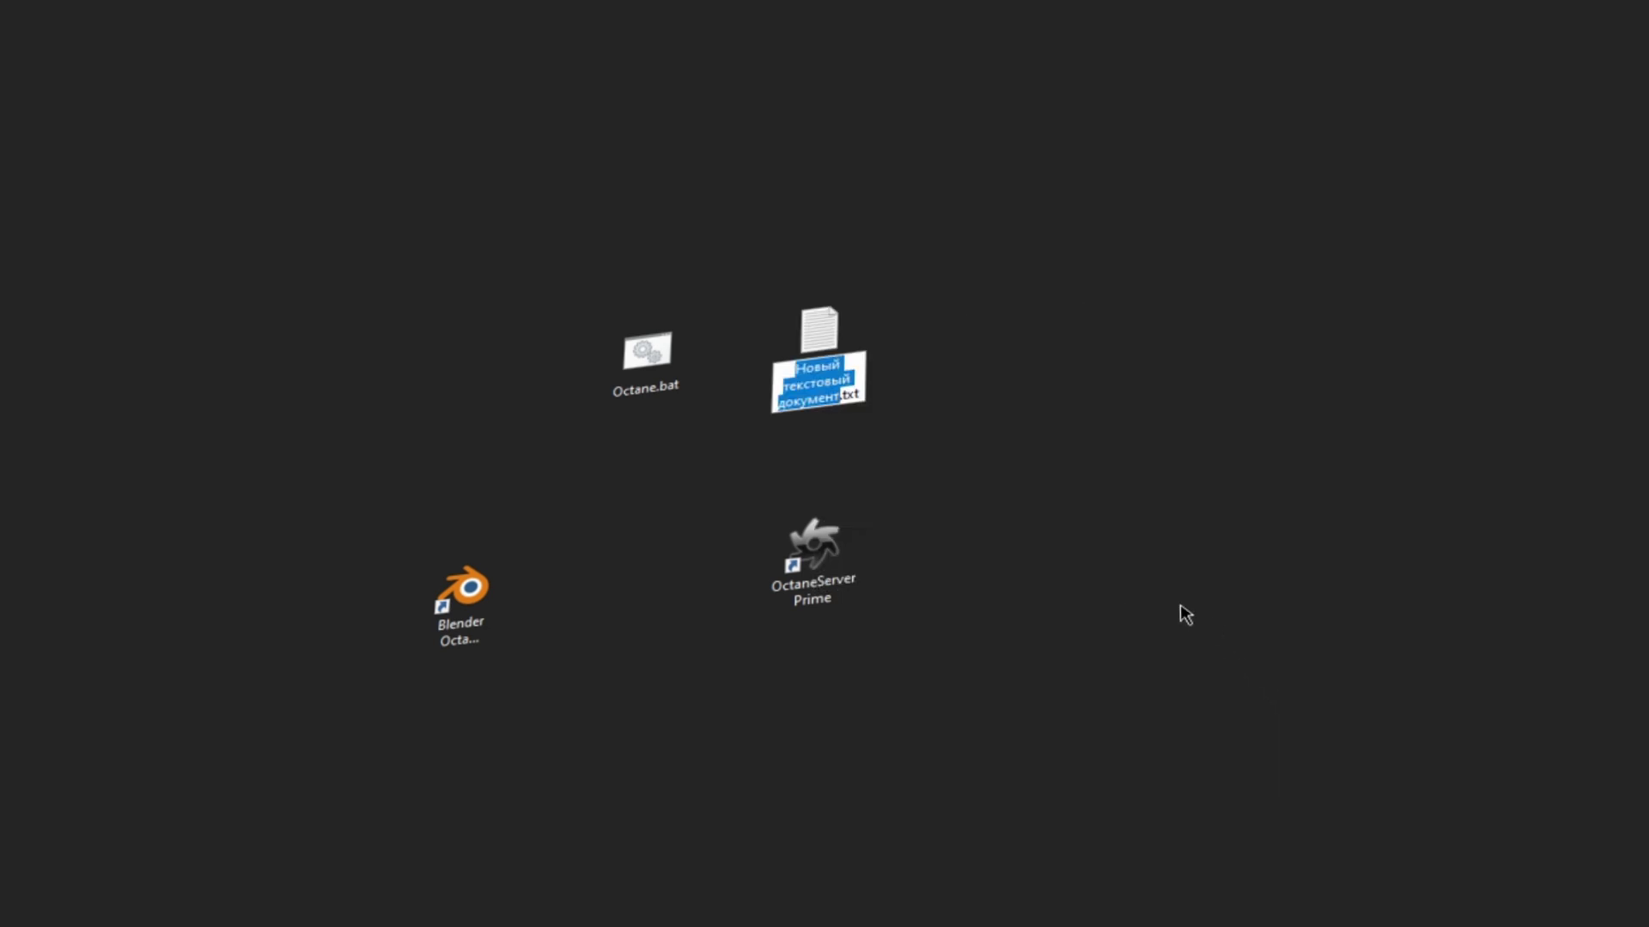
text(Octane_R)
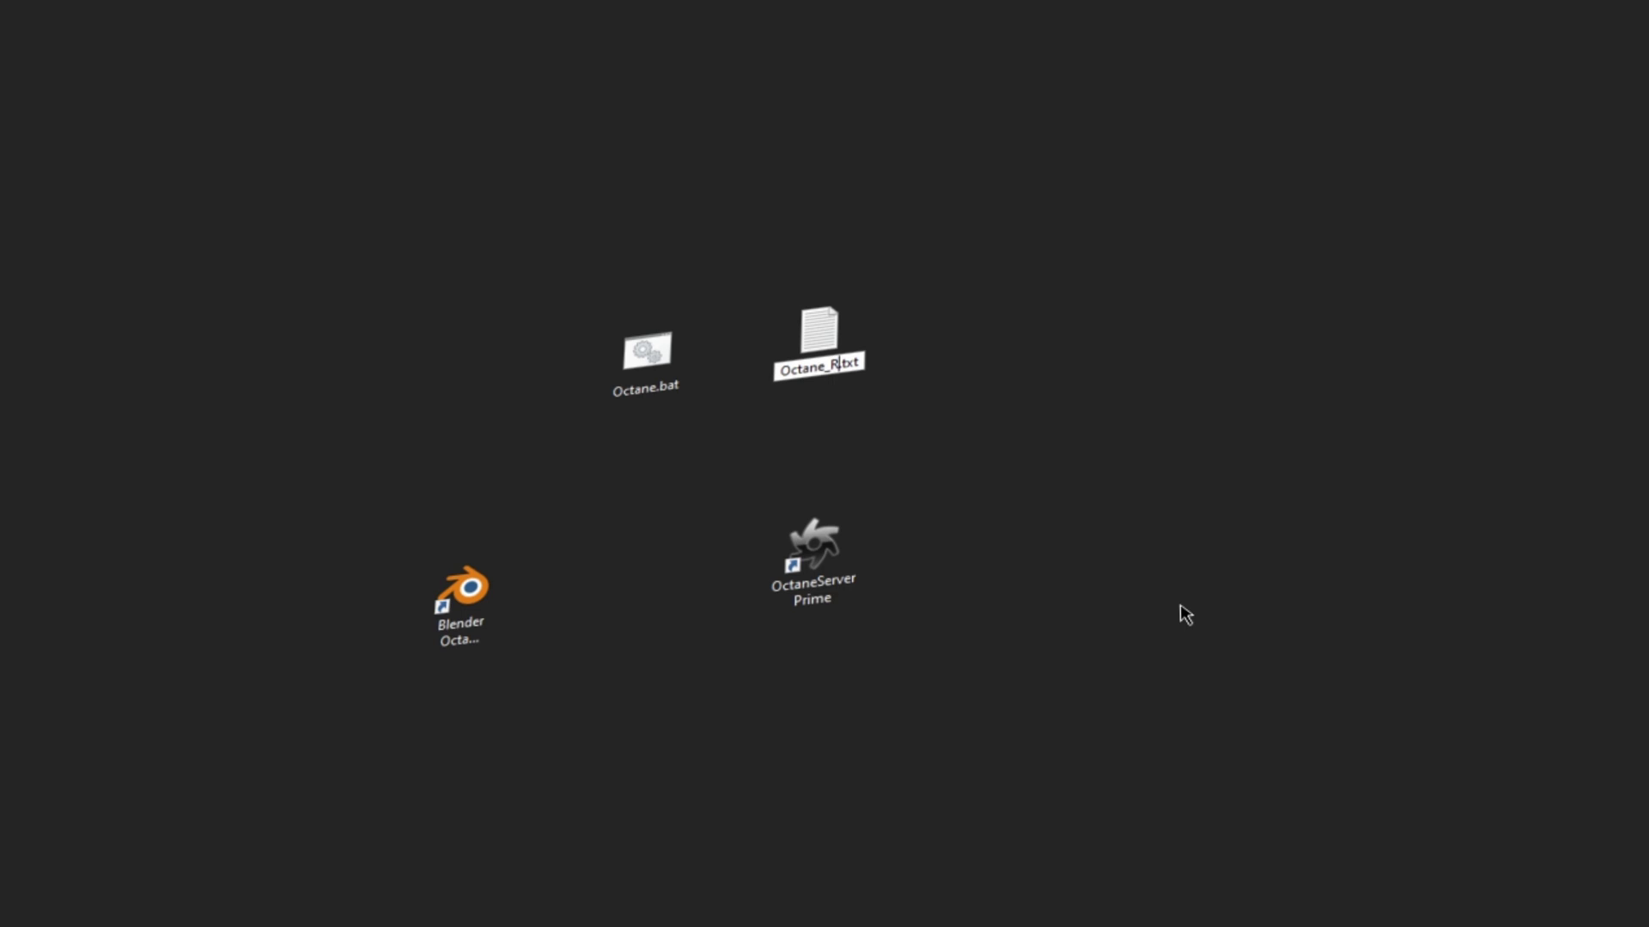
text(un)
text(bat)
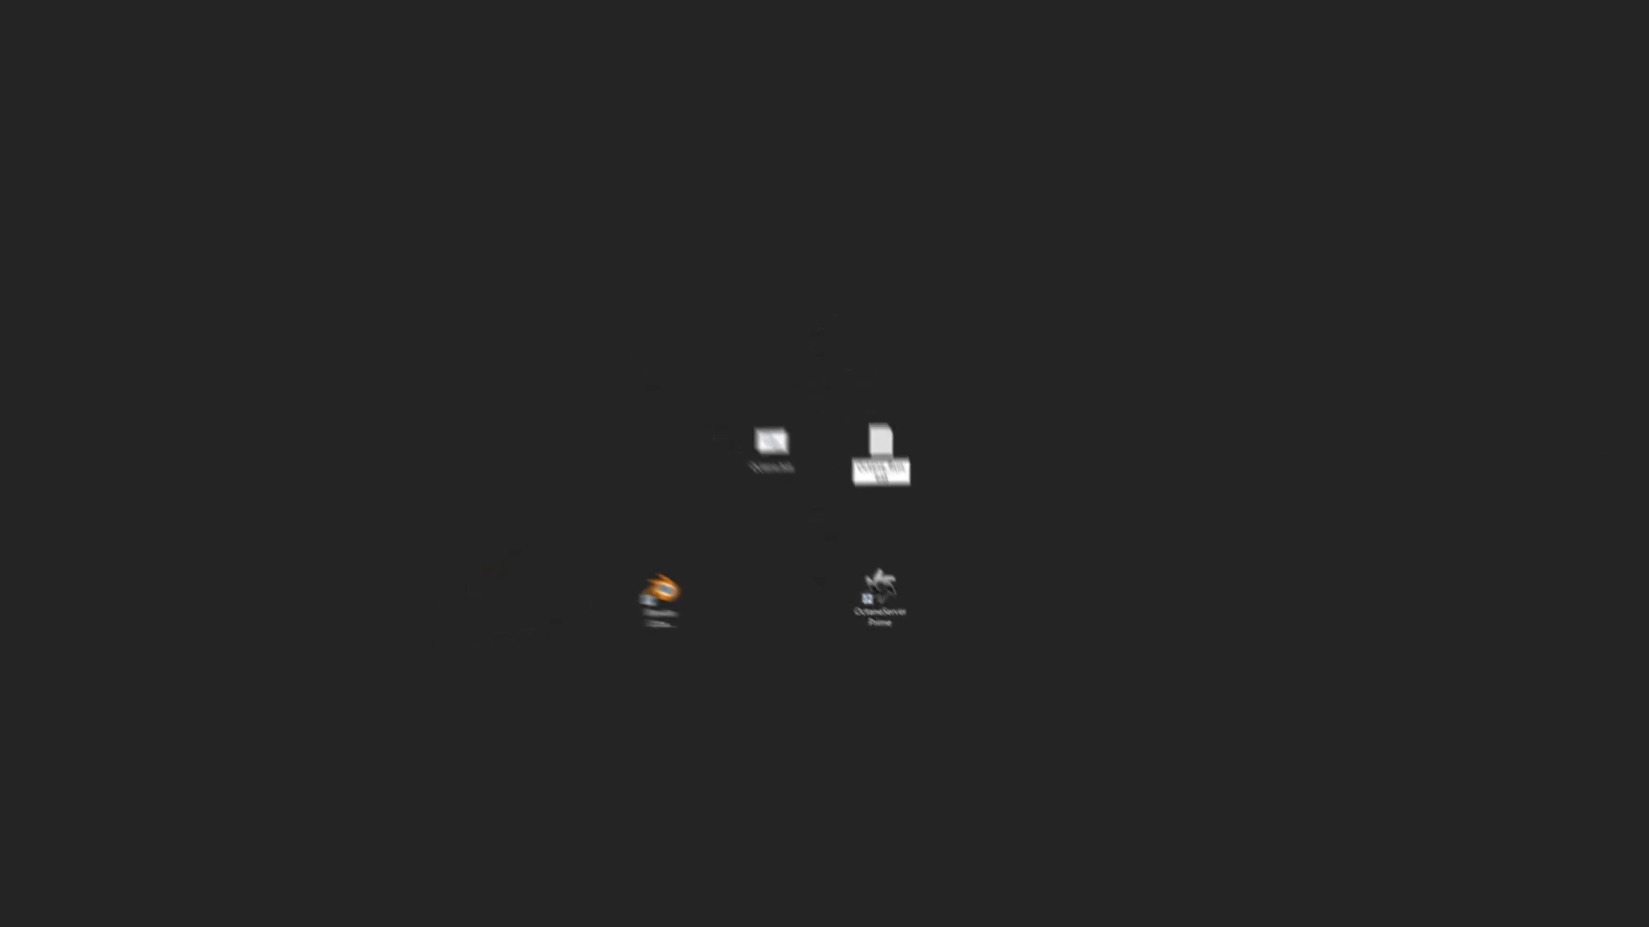
key(Return)
click(1005, 355)
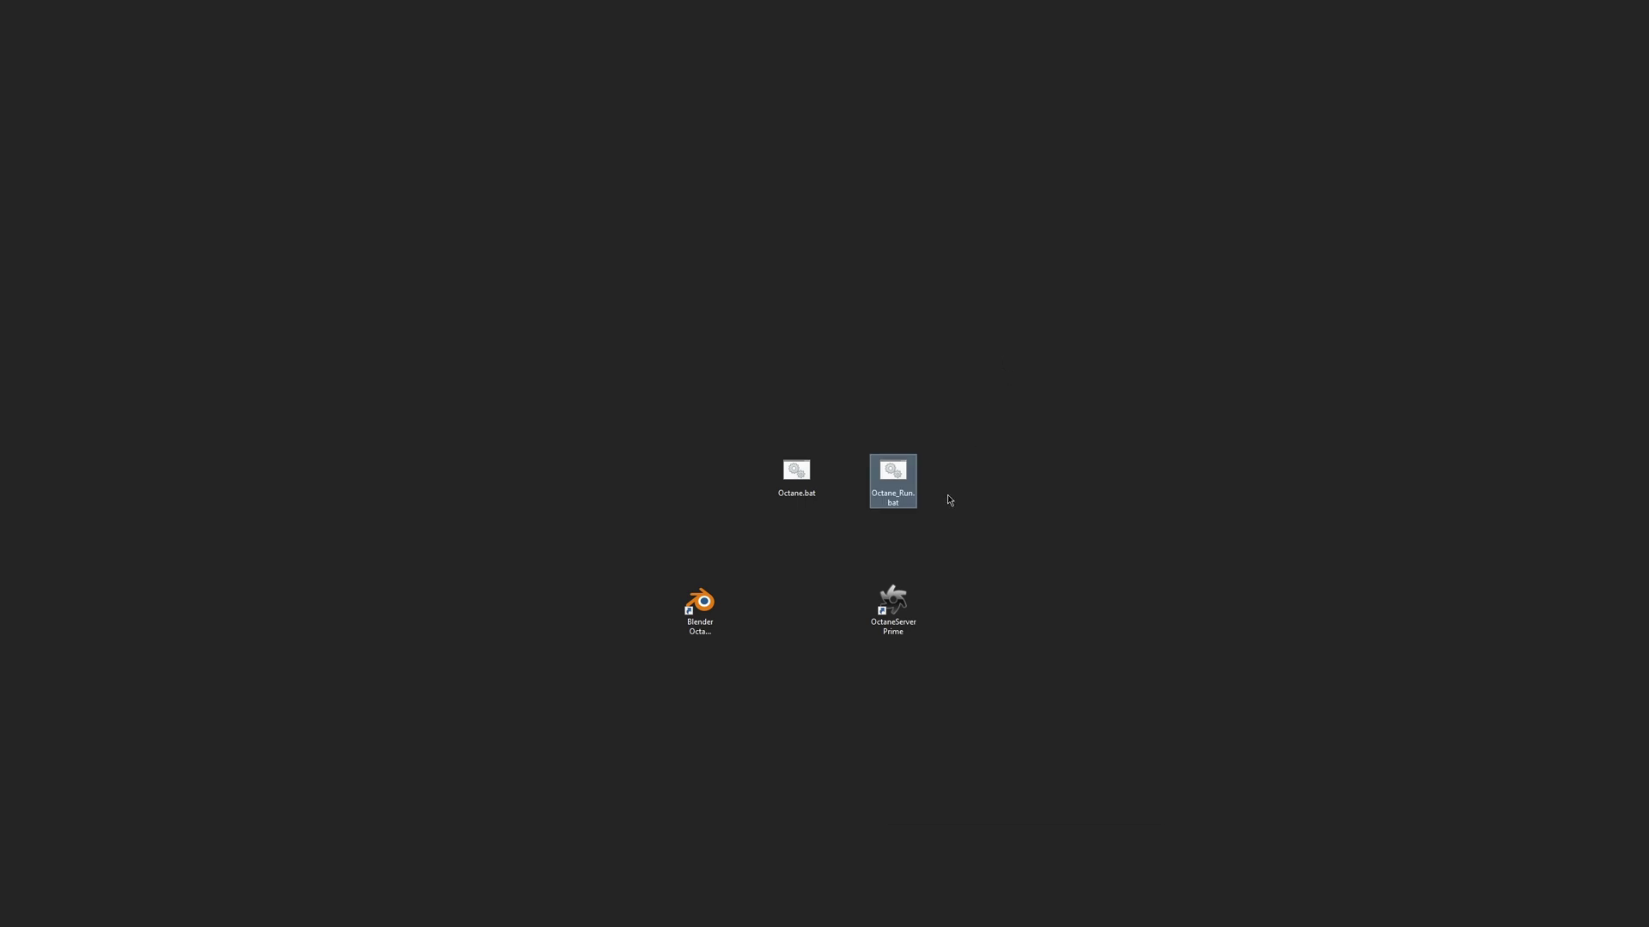
right_click(889, 473)
click(927, 492)
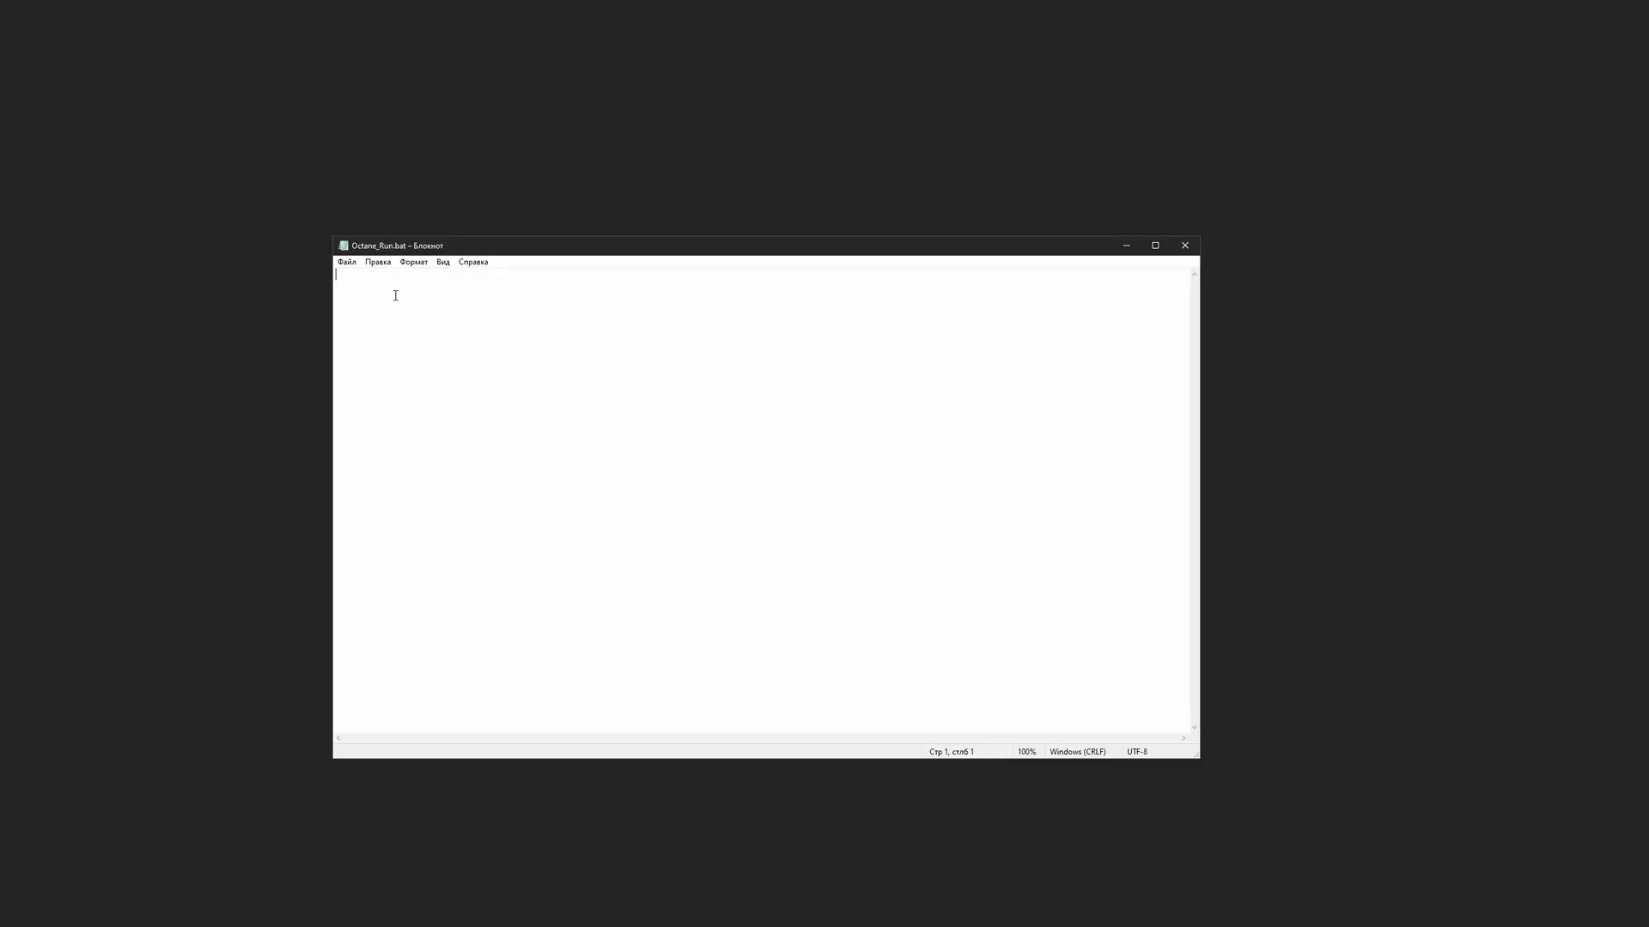
text(@echo off)
ctrl+scroll(460, 359, up, 5)
ctrl+scroll(463, 352, up, 3)
click(358, 328)
text(start "" "C:\Program Files\OctaneServerPrime28.14\OctaneServer.exe")
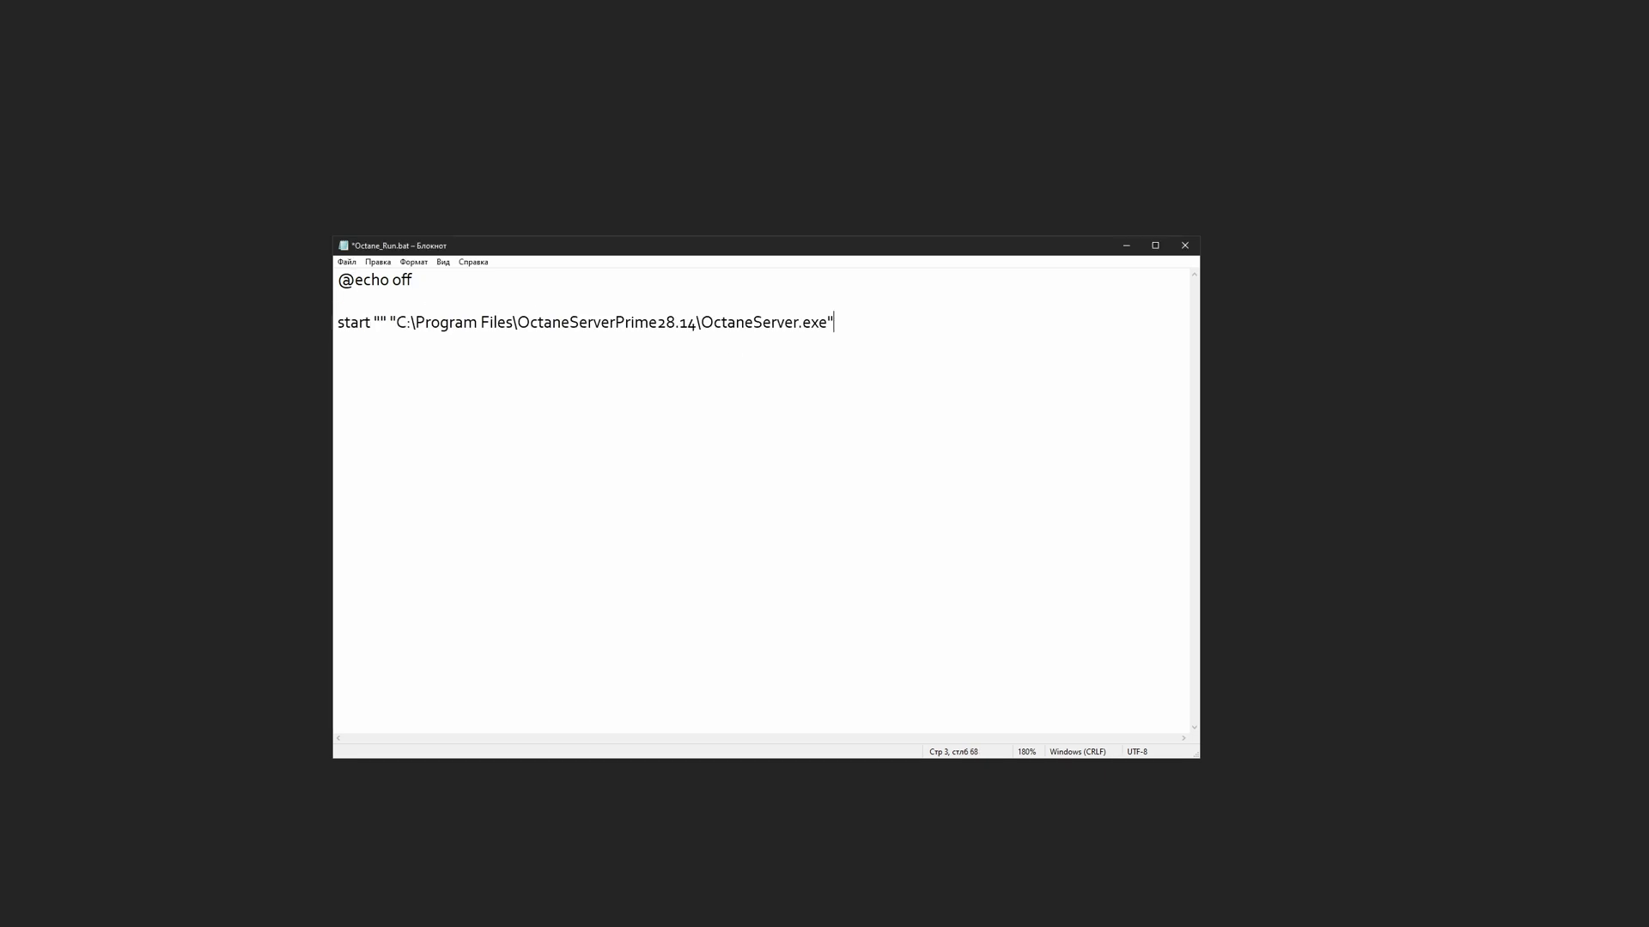
drag(686, 246, 791, 43)
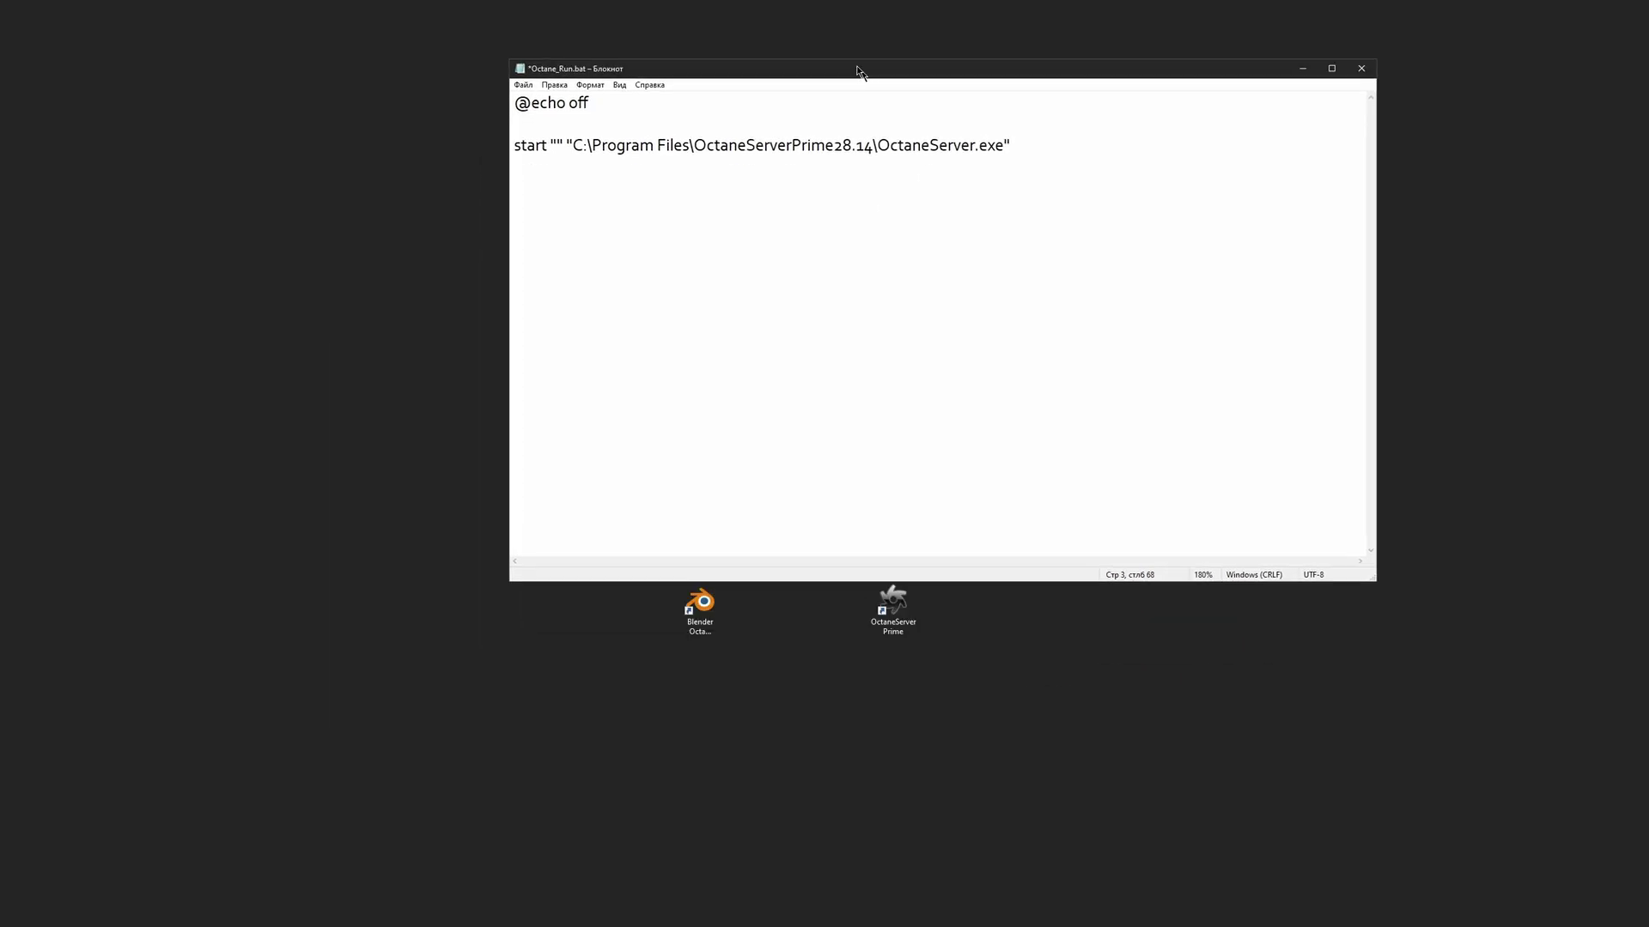
drag(947, 47, 892, 51)
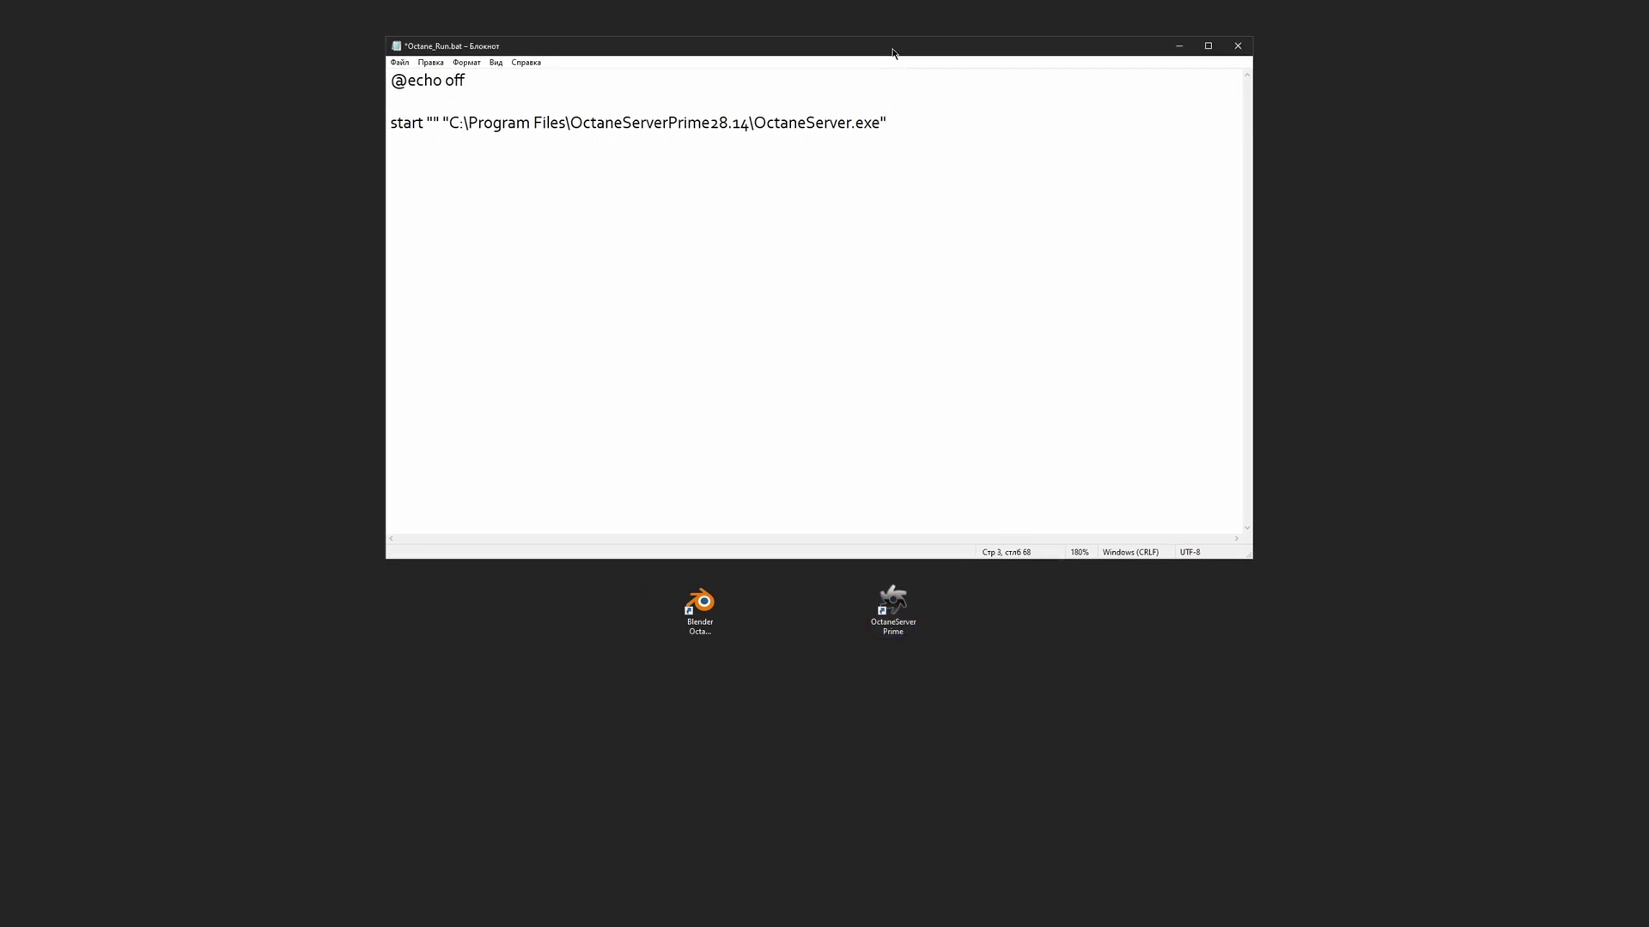
click(943, 140)
text(start "")
text("C:\Program Files\OctaneBlender28.14\blender.exe")
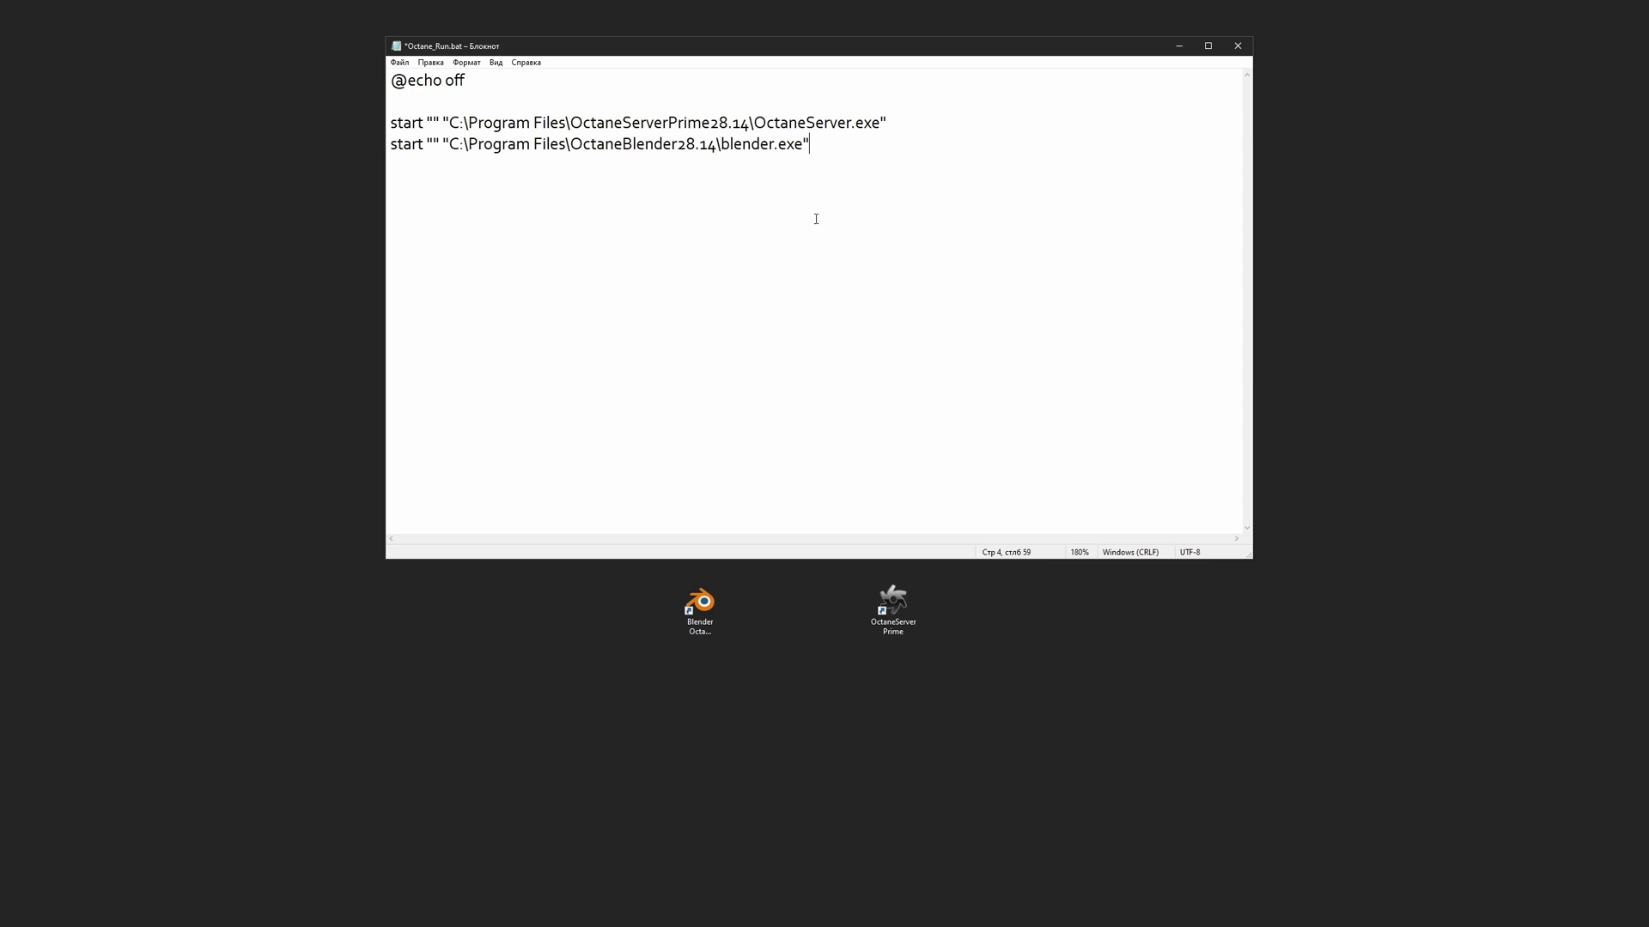
- Save Octane_Run.bat and close Notepad
click(399, 62)
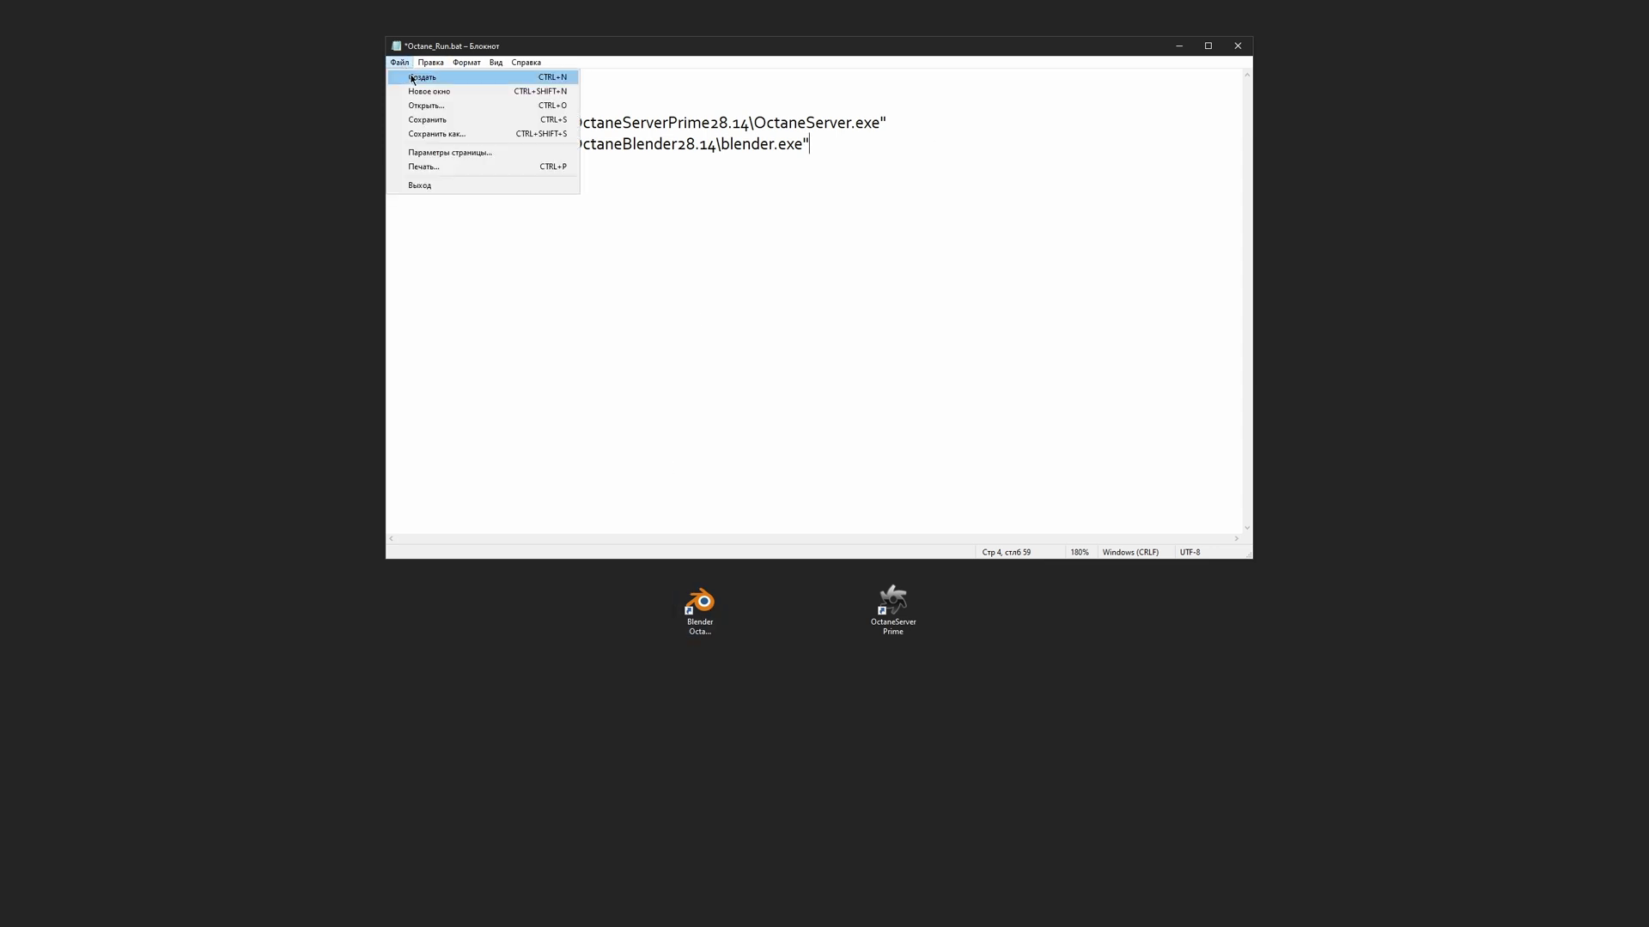
click(438, 127)
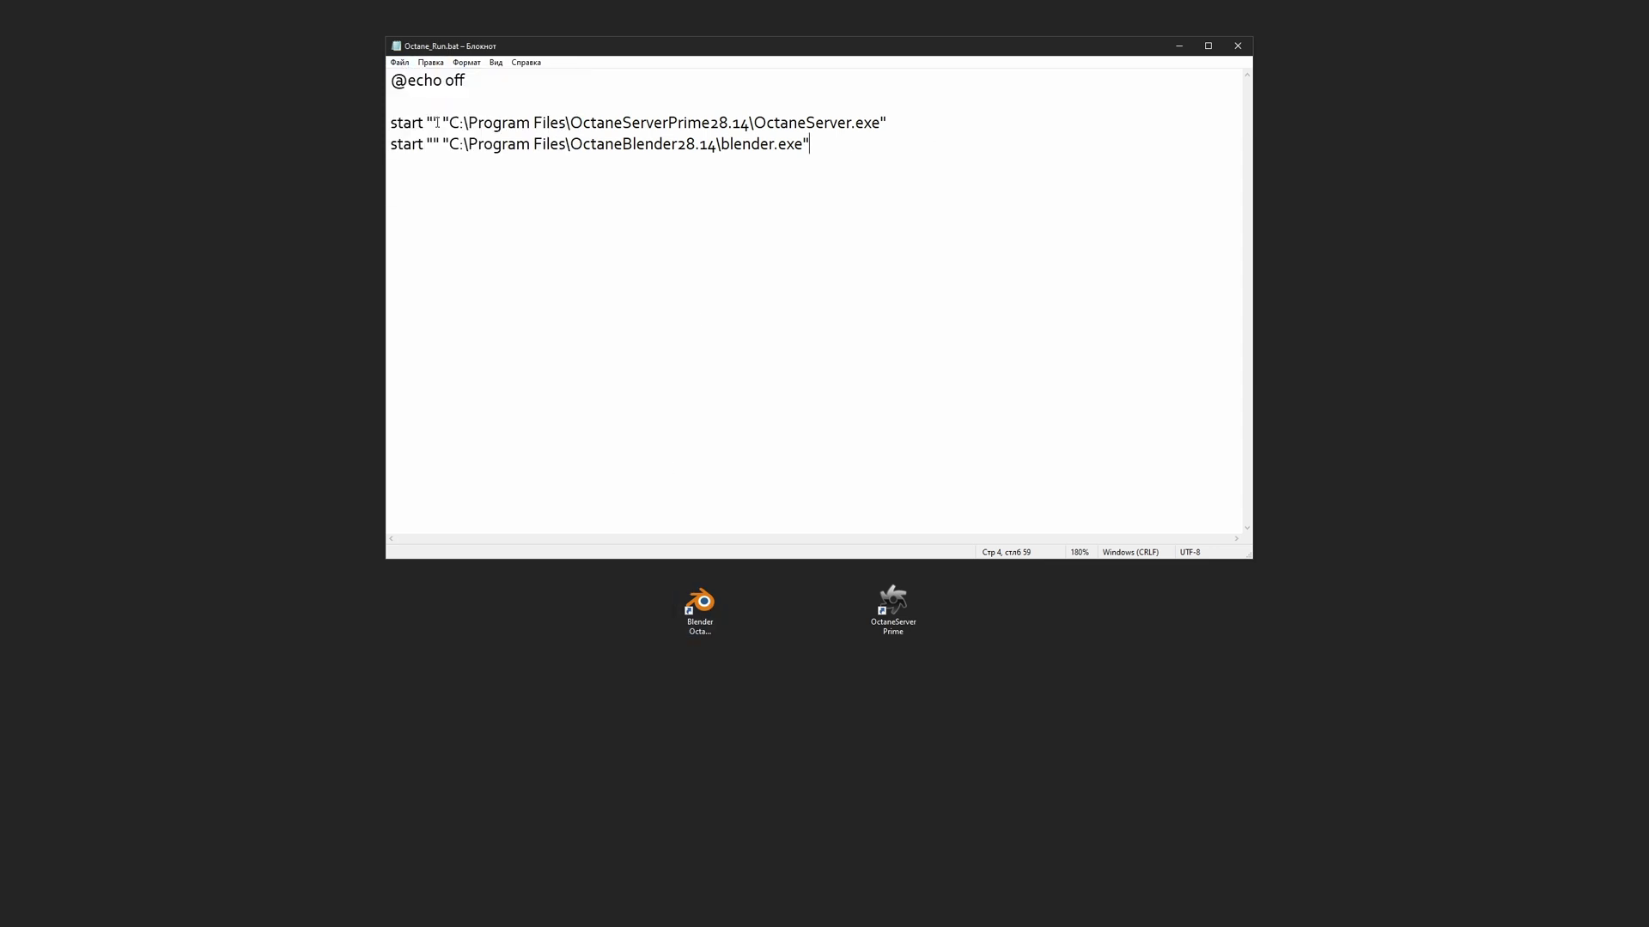
drag(991, 45, 942, 245)
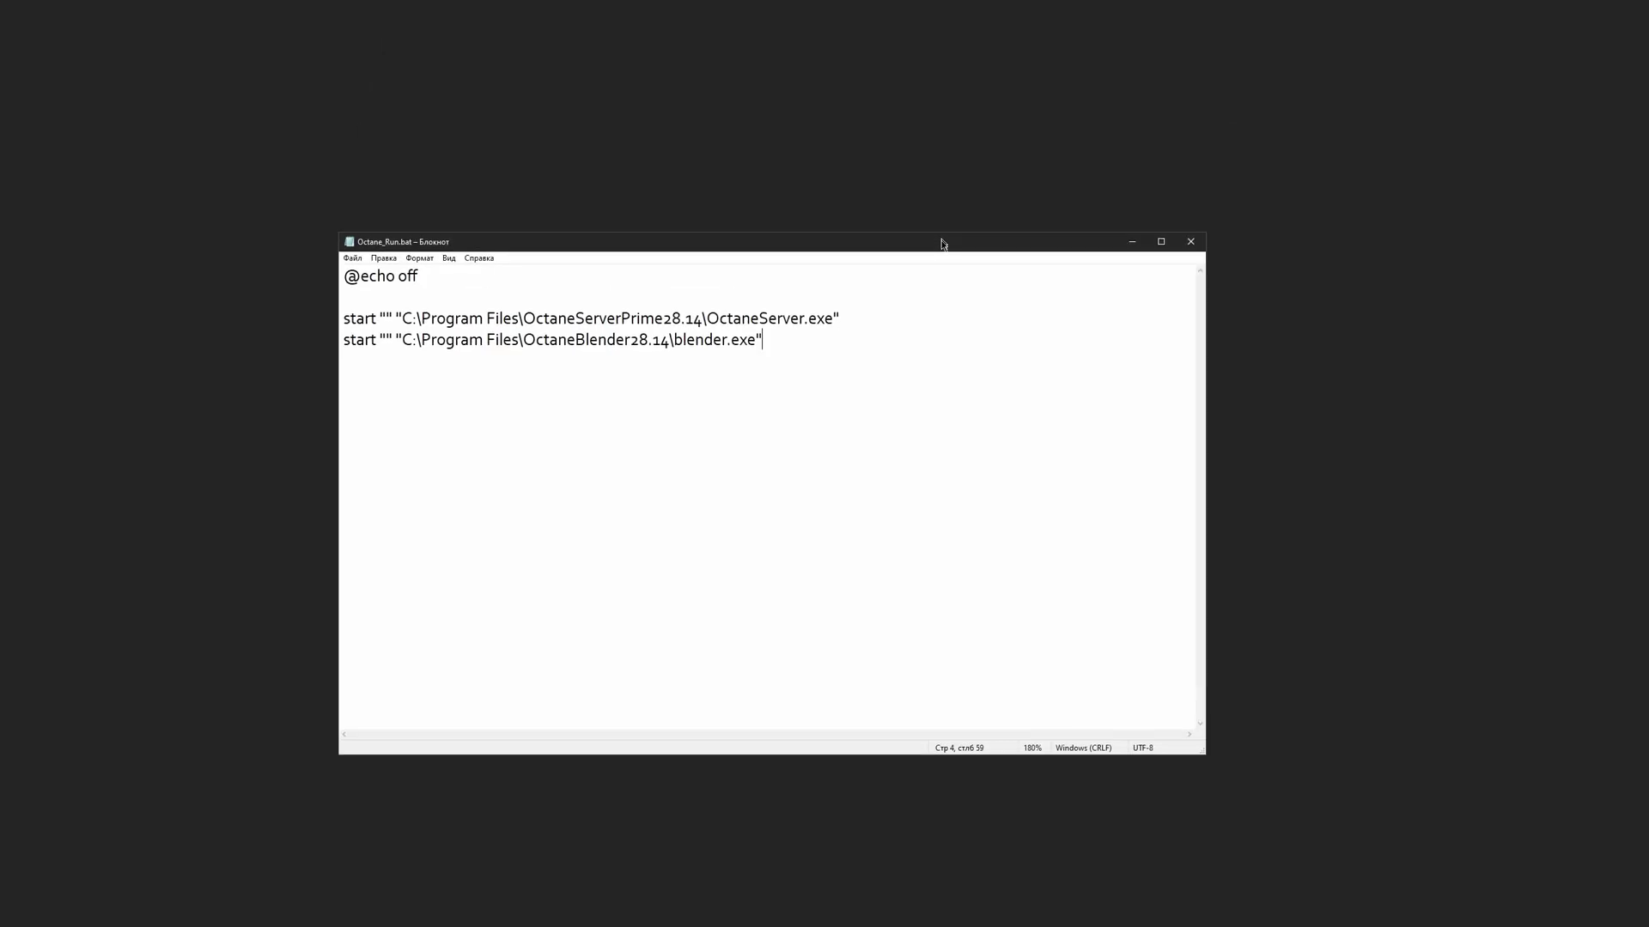
click(1190, 242)
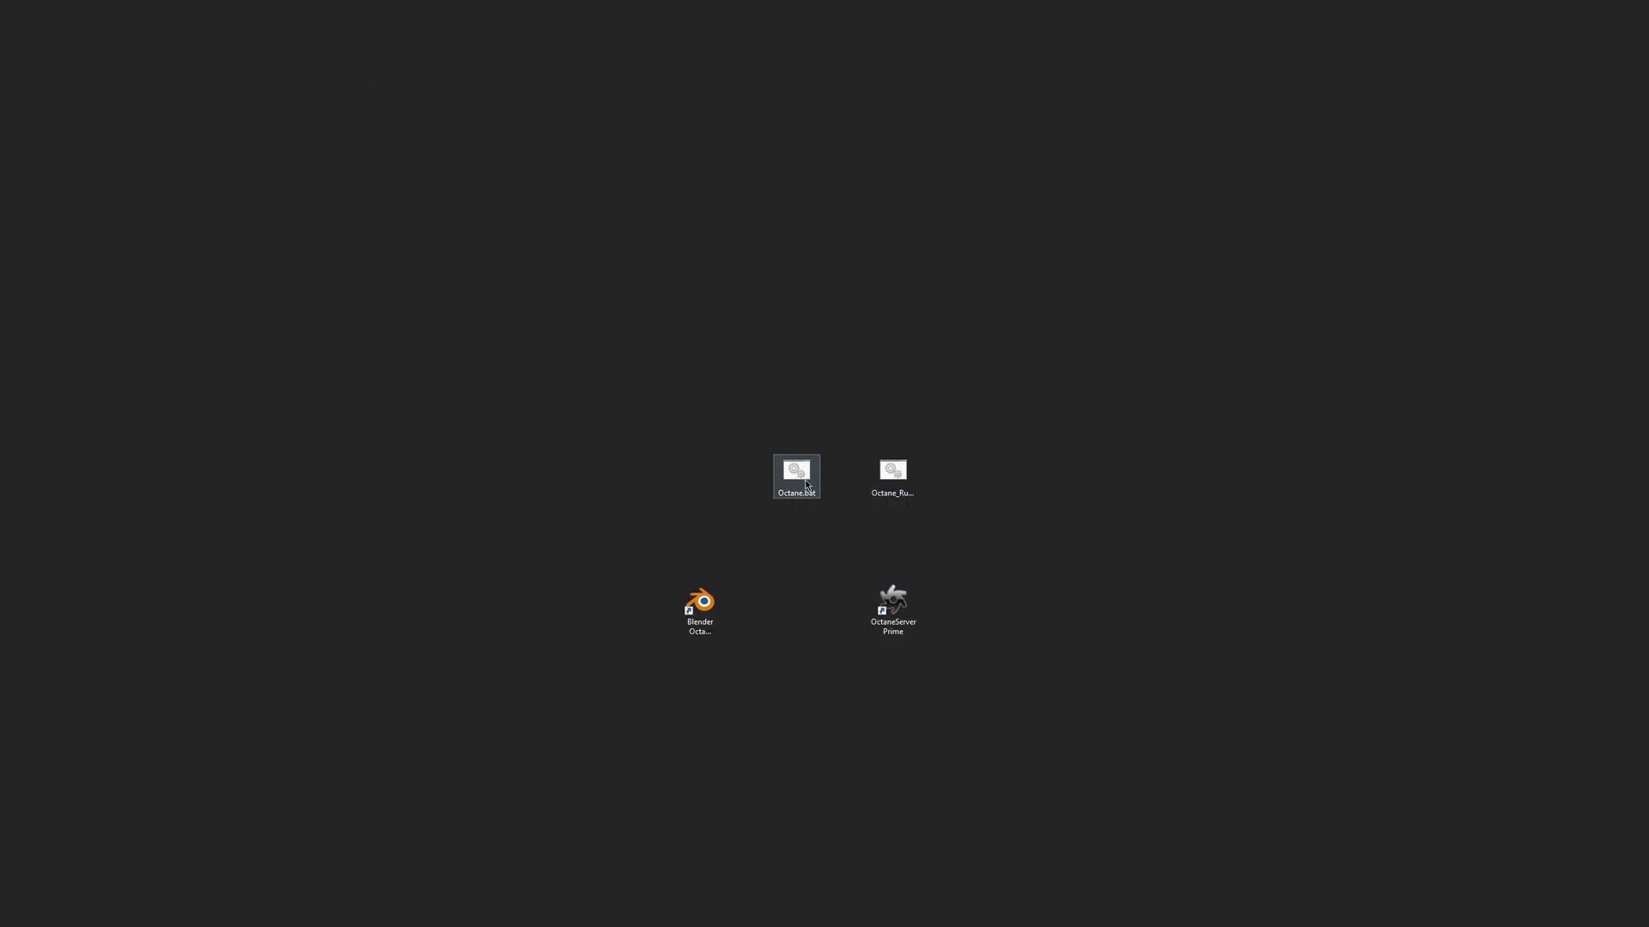
- Tidy the two batch file icons and run Octane.bat to launch OctaneServer
mouse_move(755, 435)
mouse_down()
mouse_move(880, 505)
mouse_move(744, 479)
mouse_move(796, 477)
mouse_up()
click(813, 430)
double_click(796, 472)
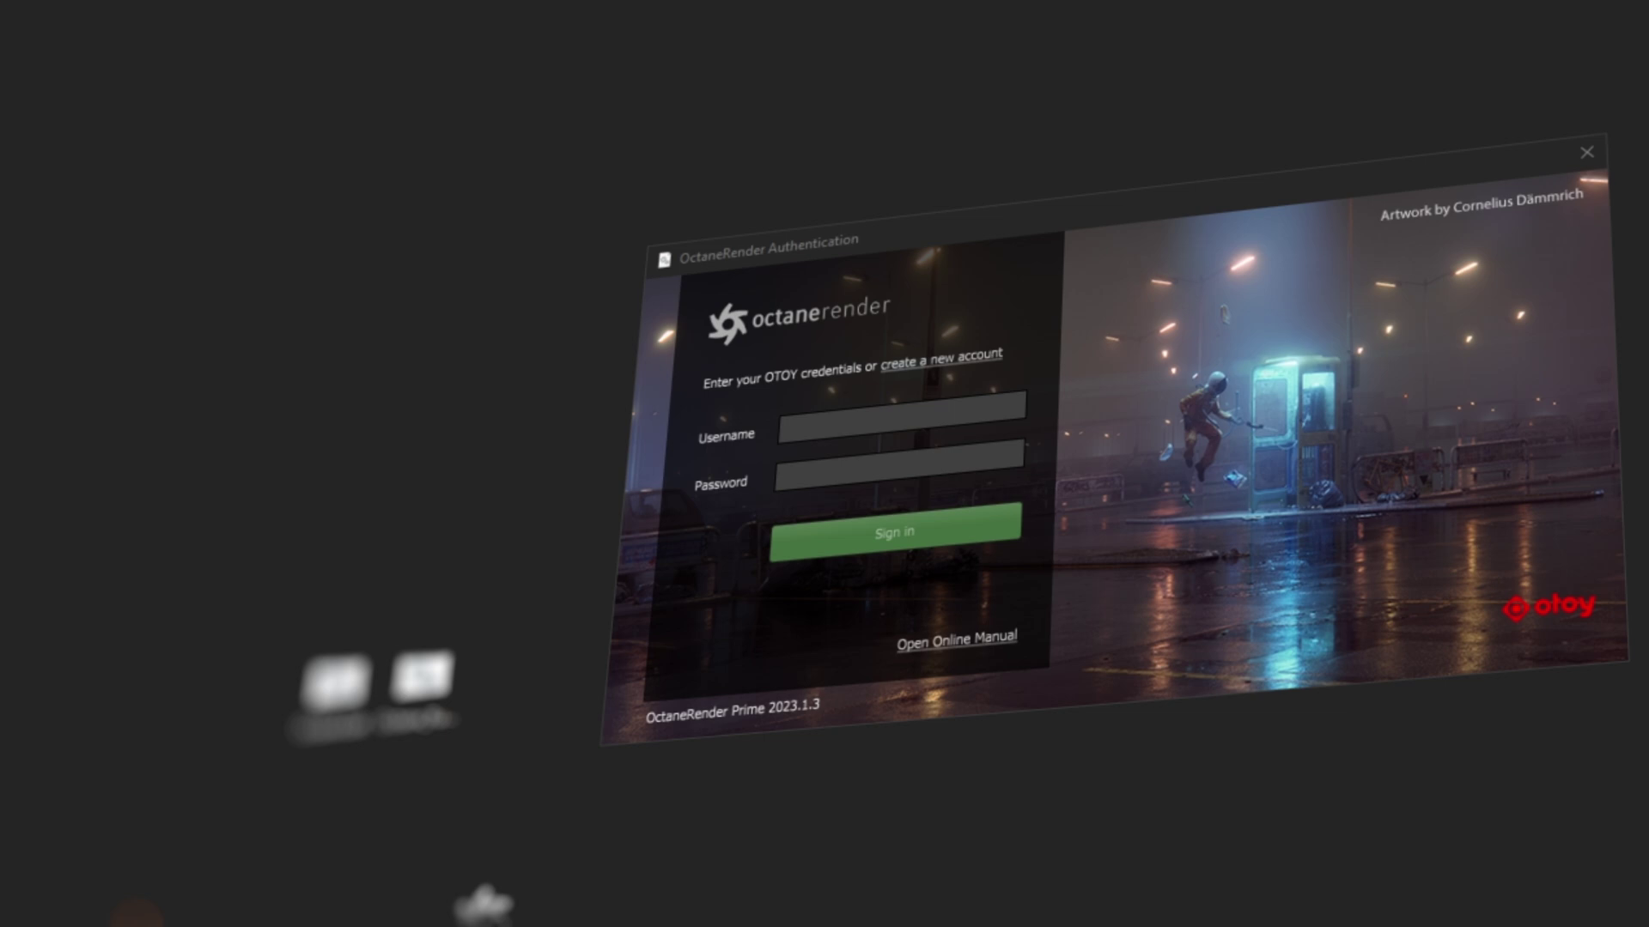
- Sign in with the OTOY account username and password, then close the activation status dialog
click(807, 425)
key(ctrl+v)
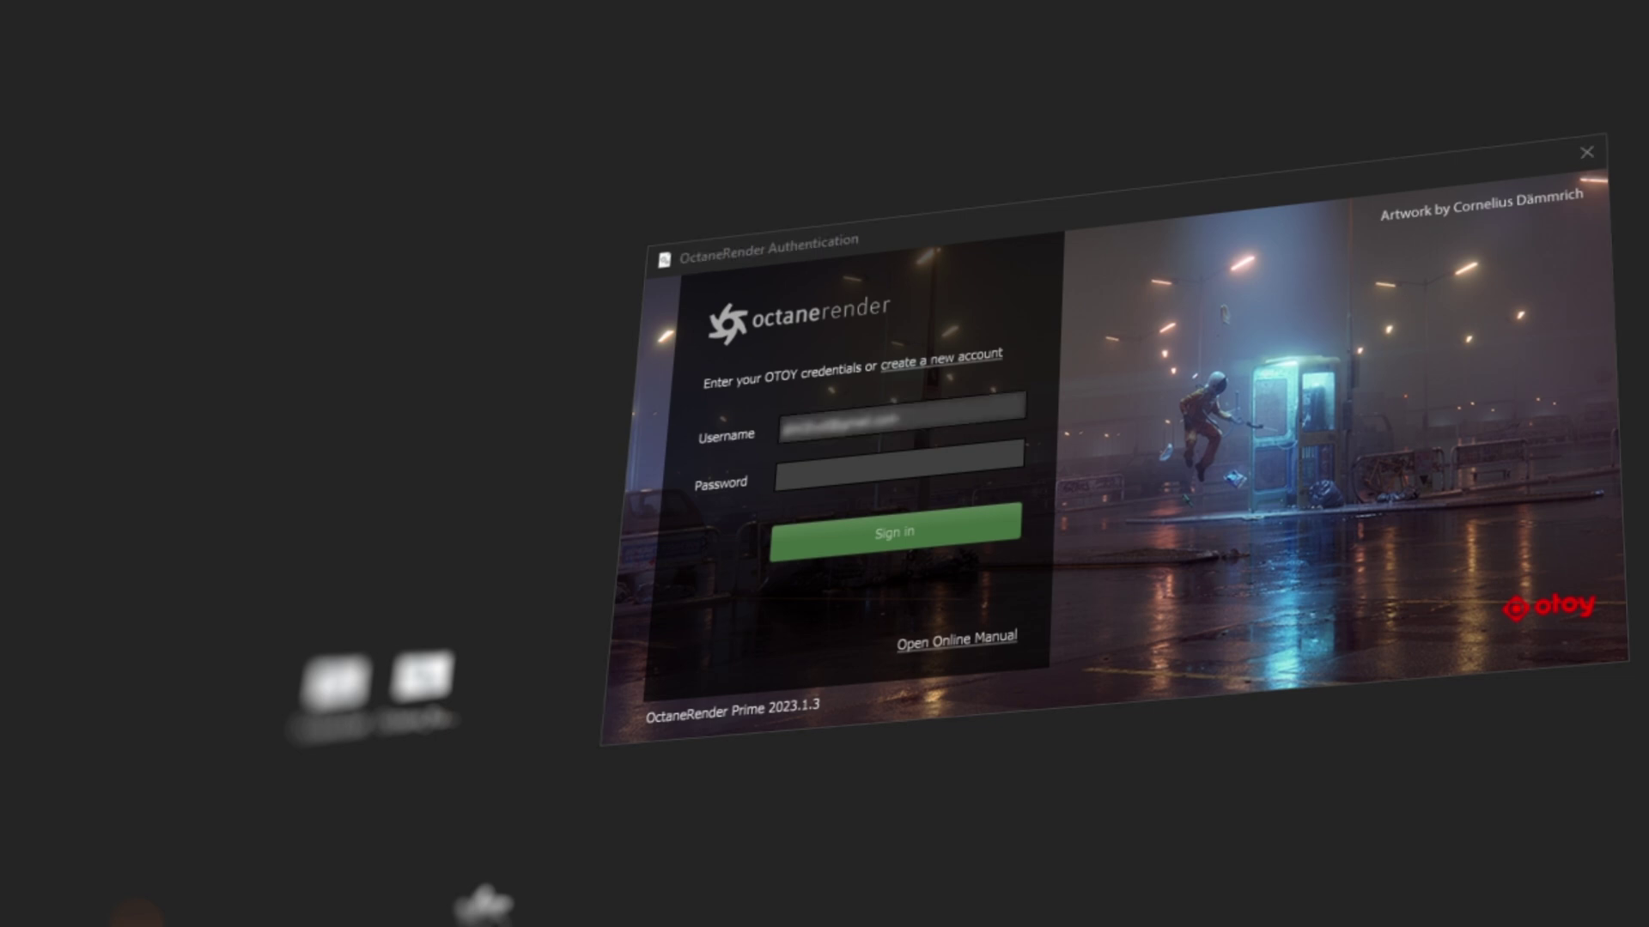
click(836, 479)
key(ctrl+v)
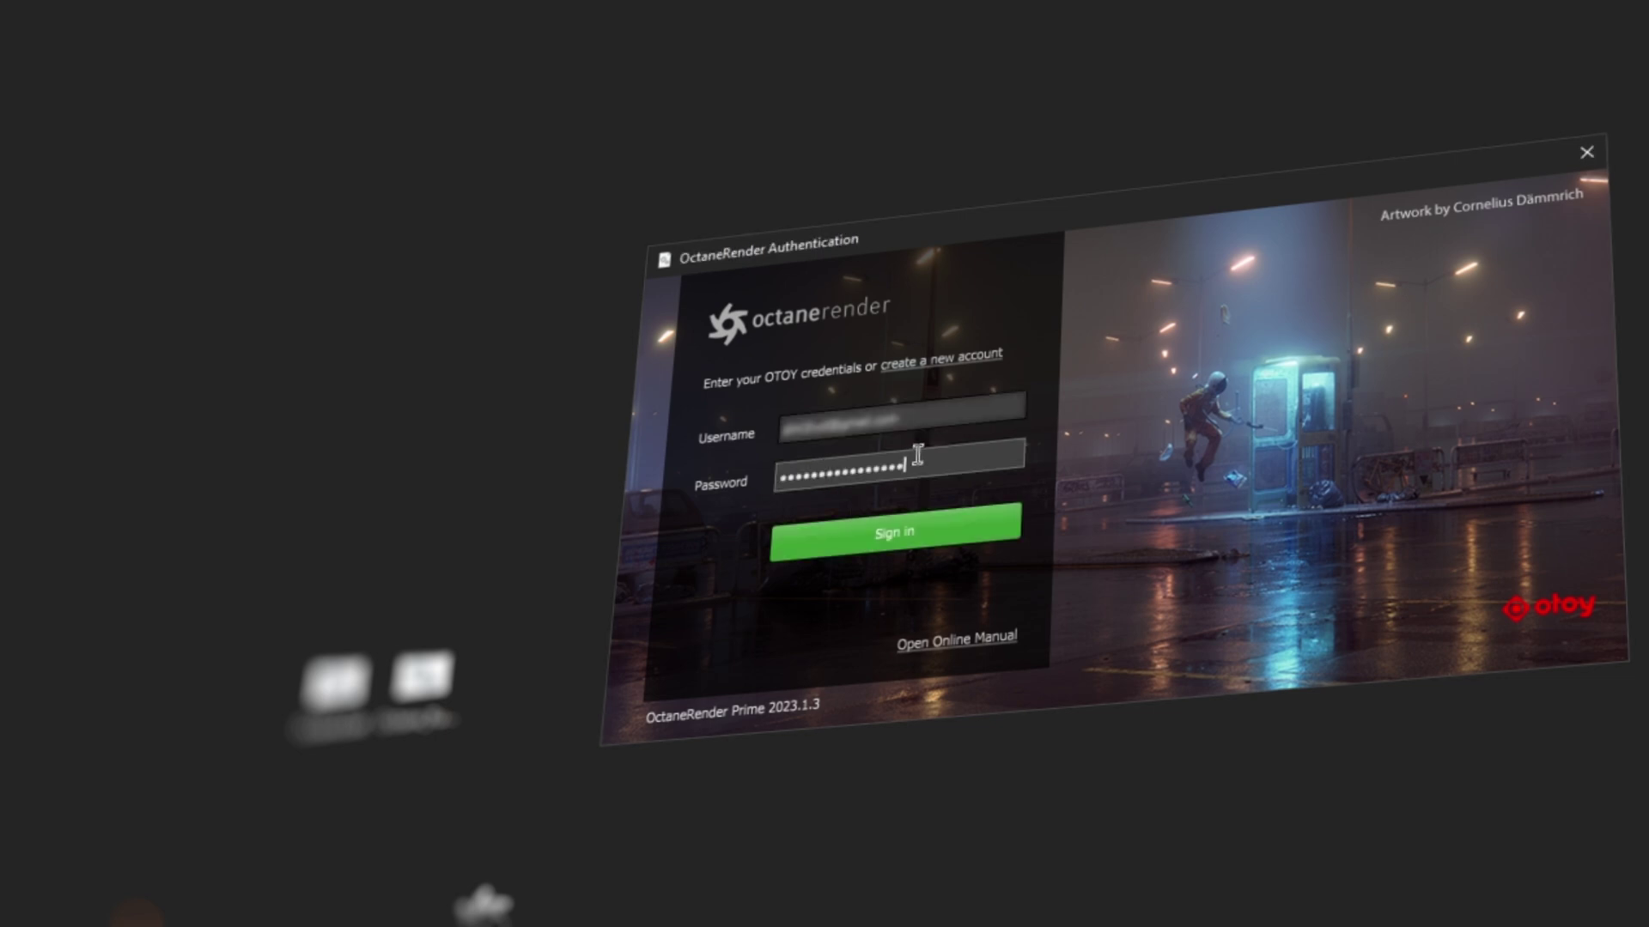
click(913, 541)
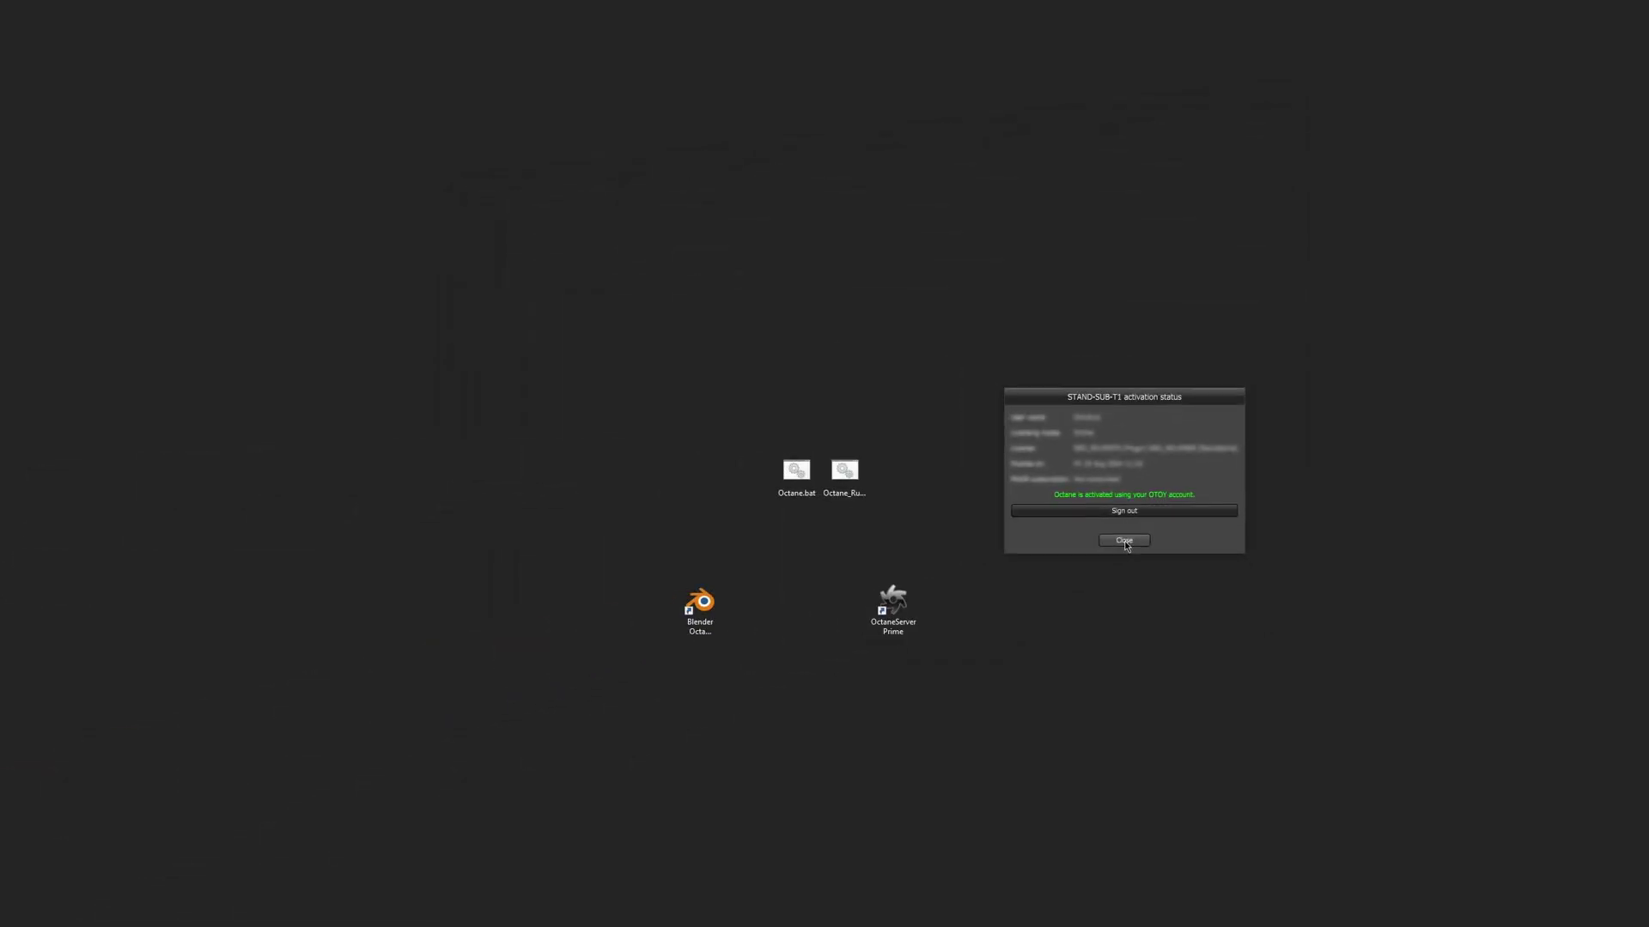
click(1125, 539)
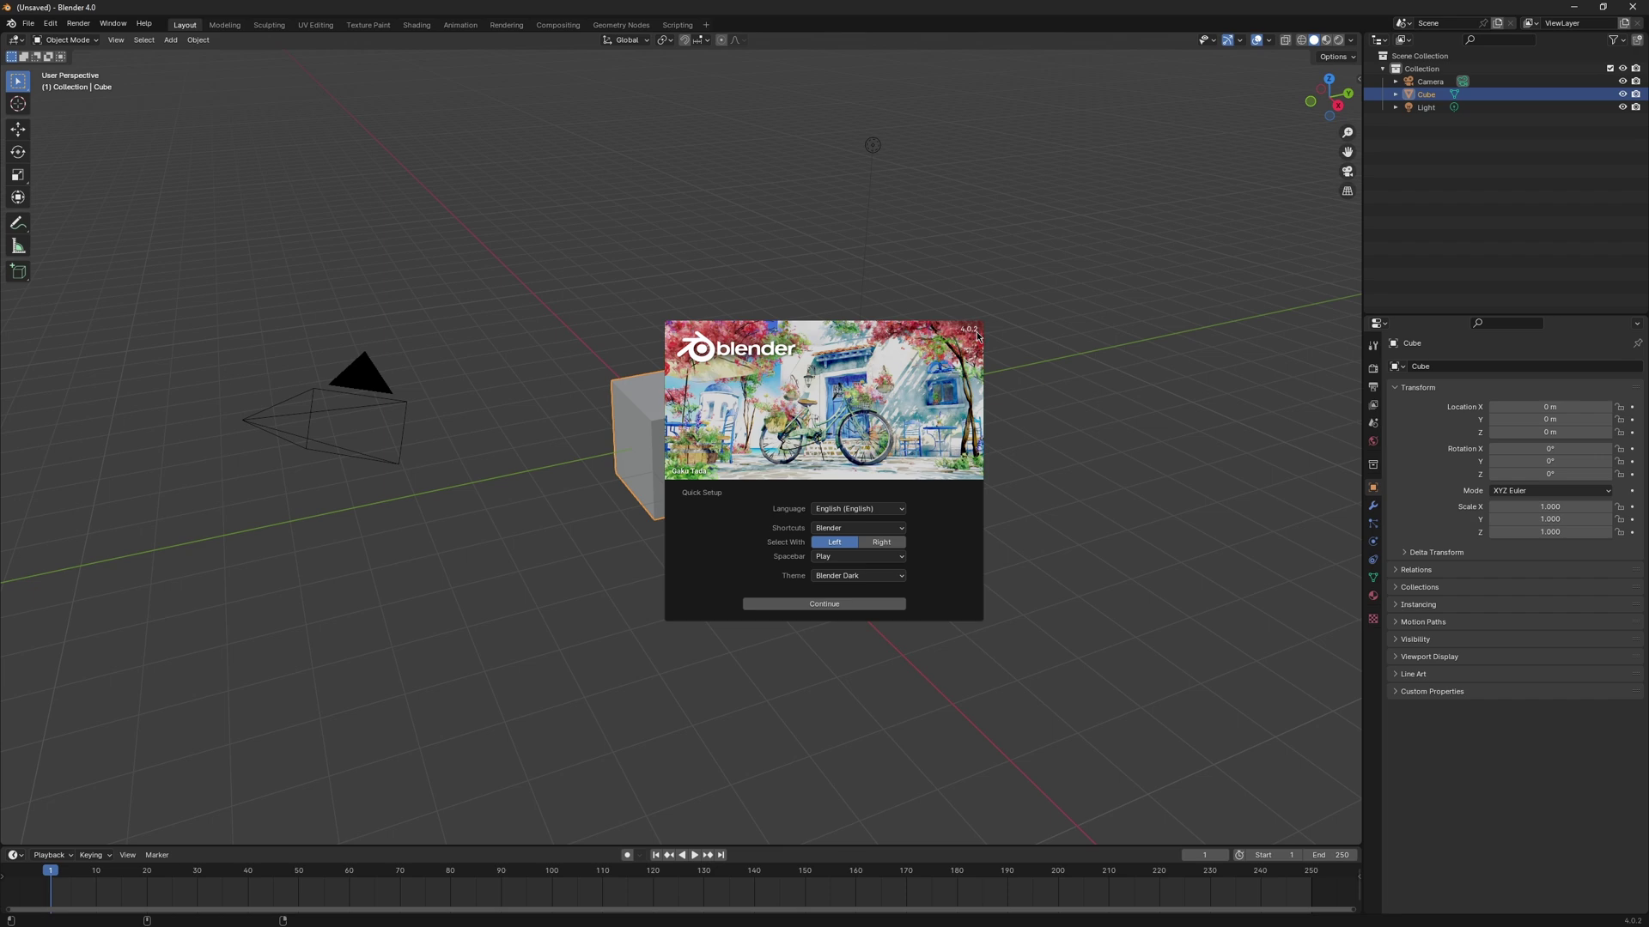
- Click outside the Quick Setup splash to reveal the default cube, camera and light
click(1024, 406)
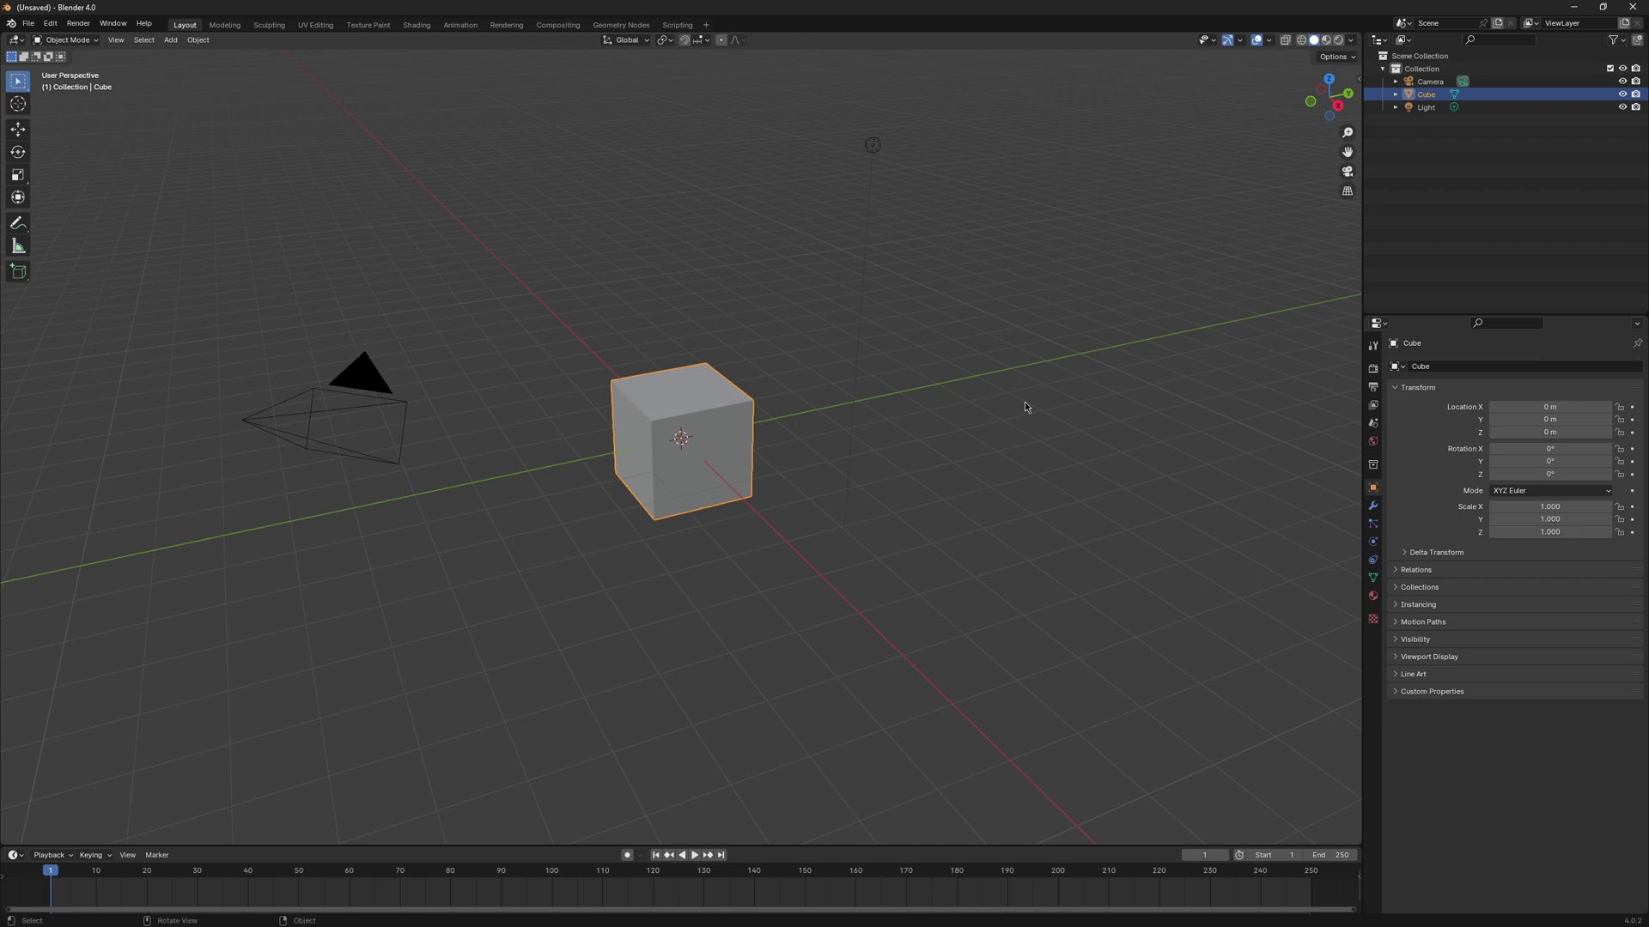
- Set the Interface resolution scale to 1.25 in Blender Preferences
click(50, 24)
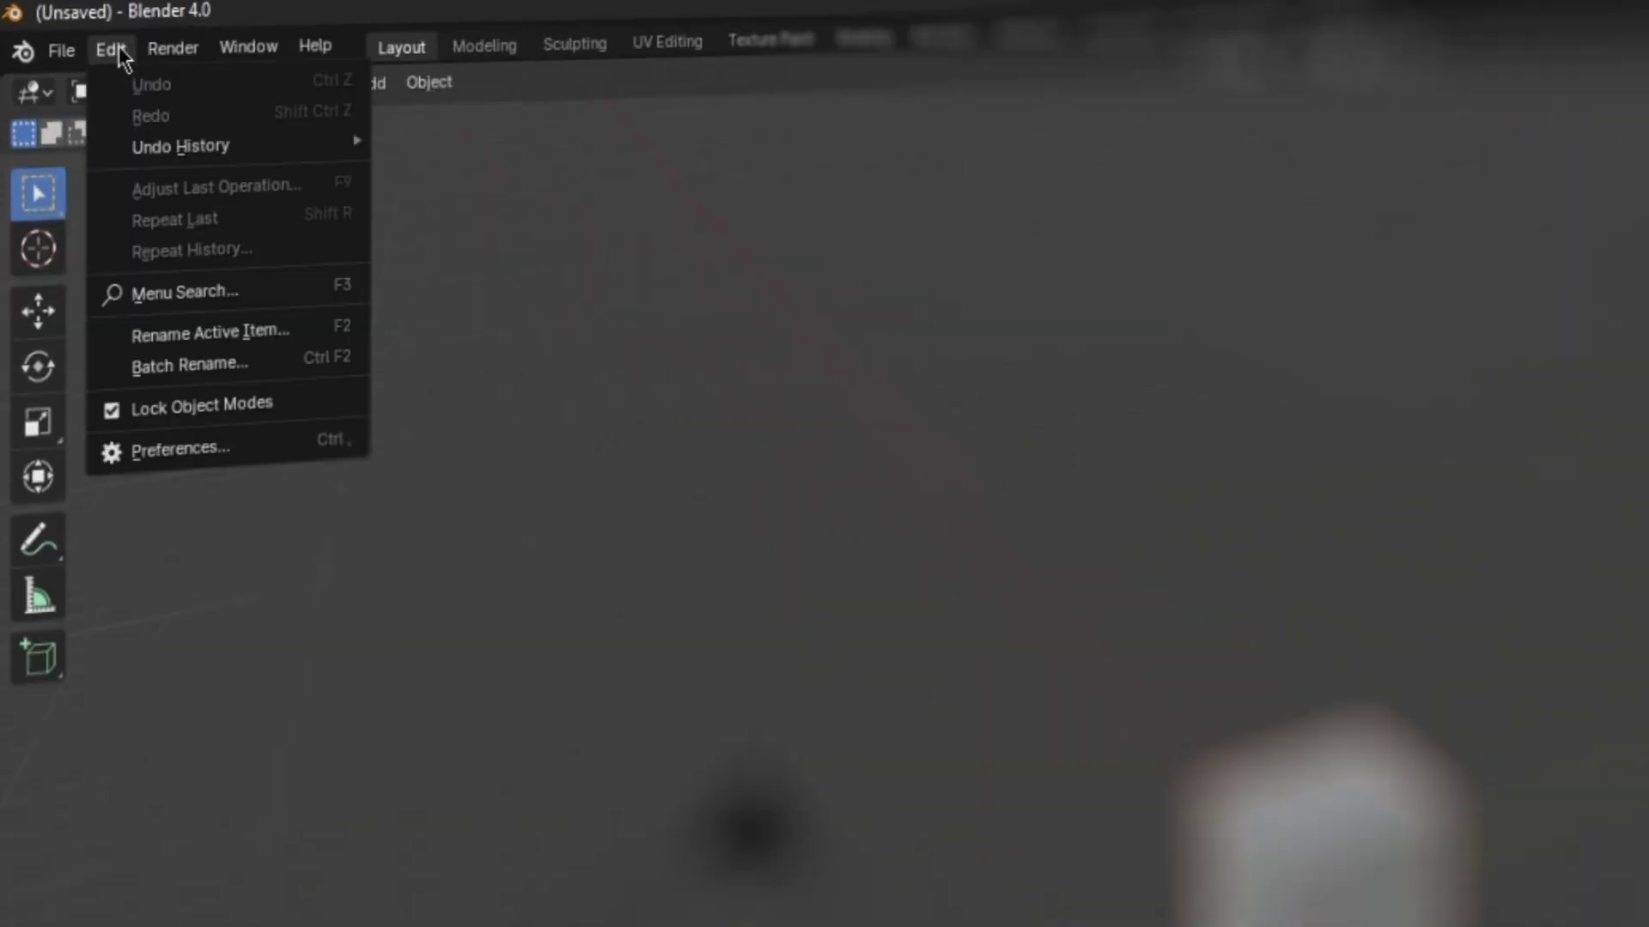
click(203, 456)
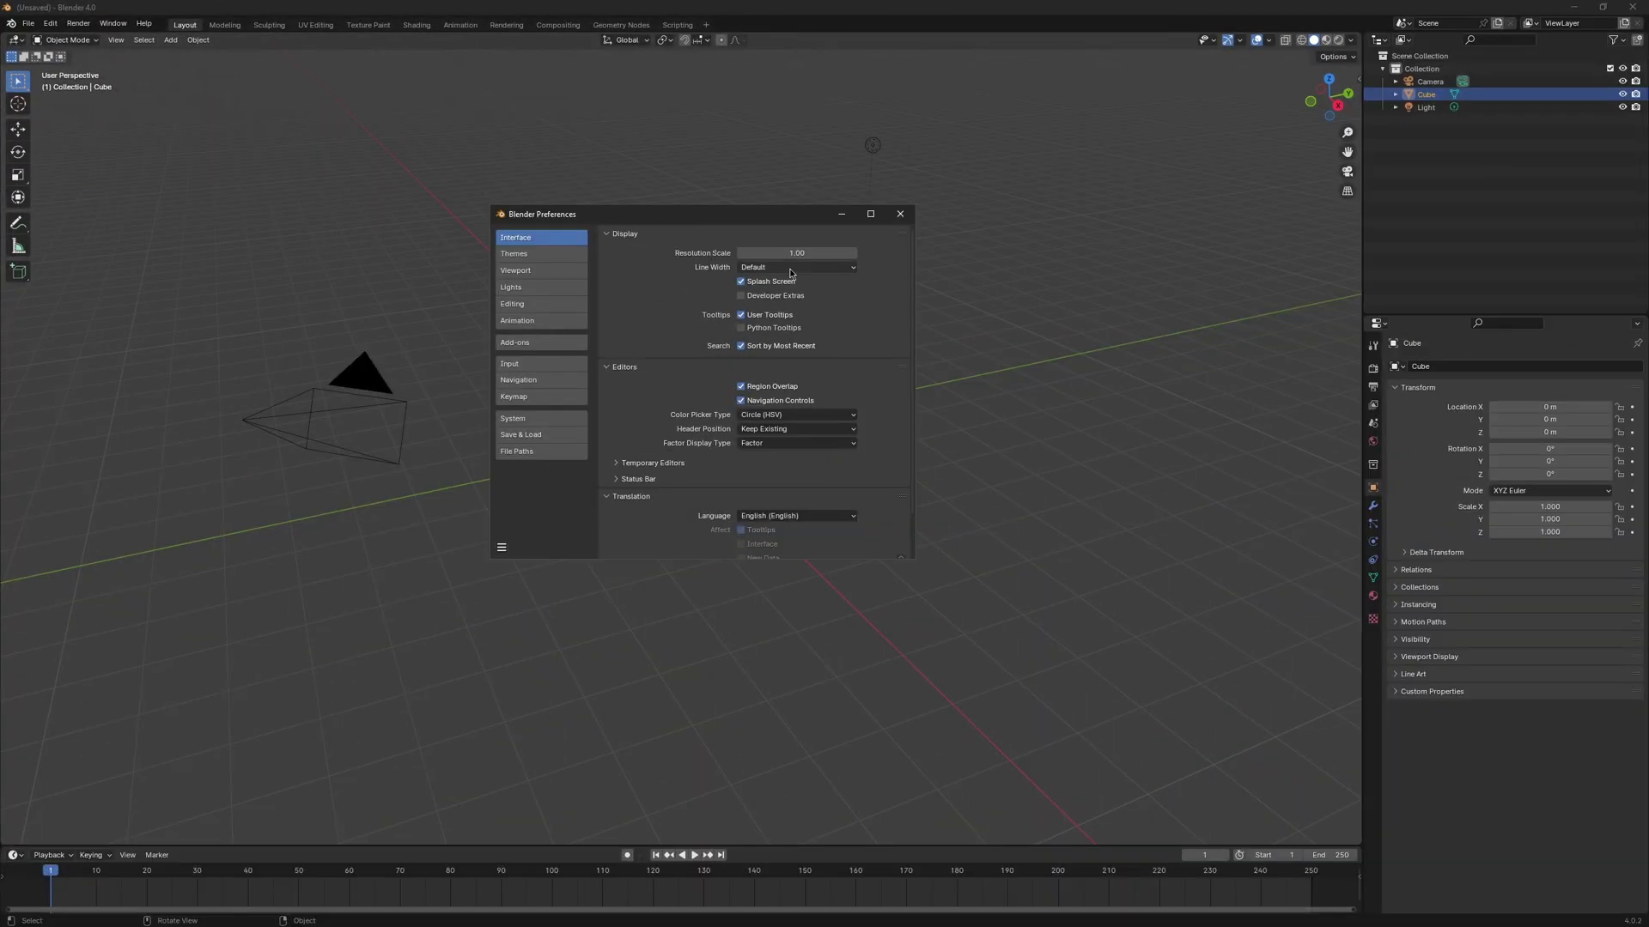
double_click(797, 247)
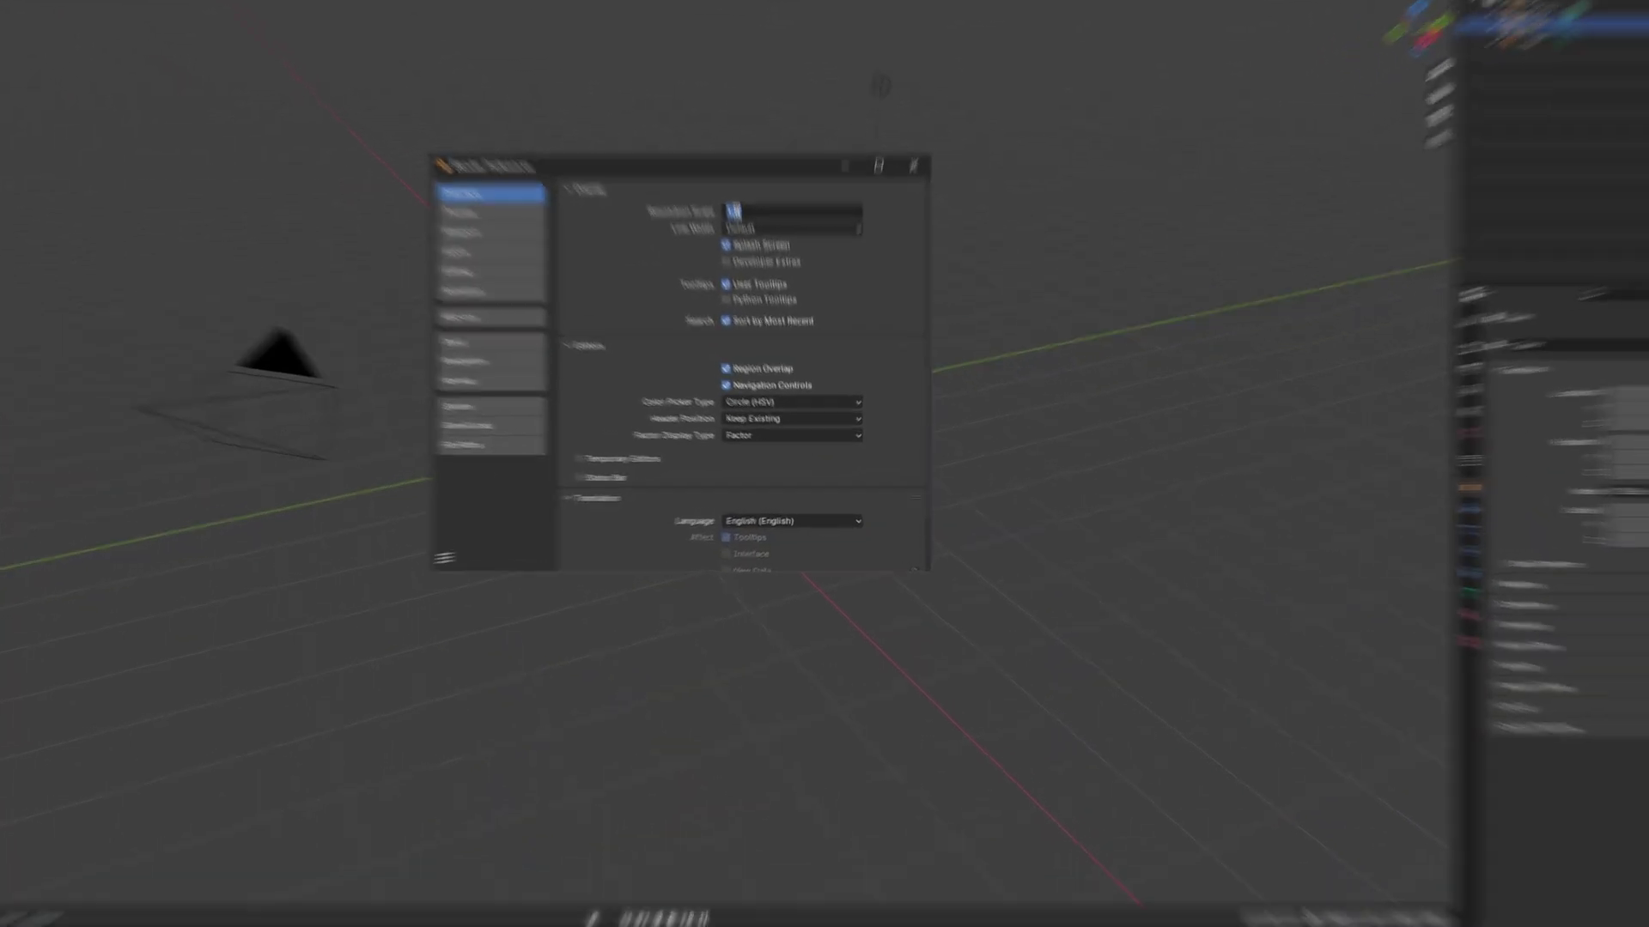
text(1.2)
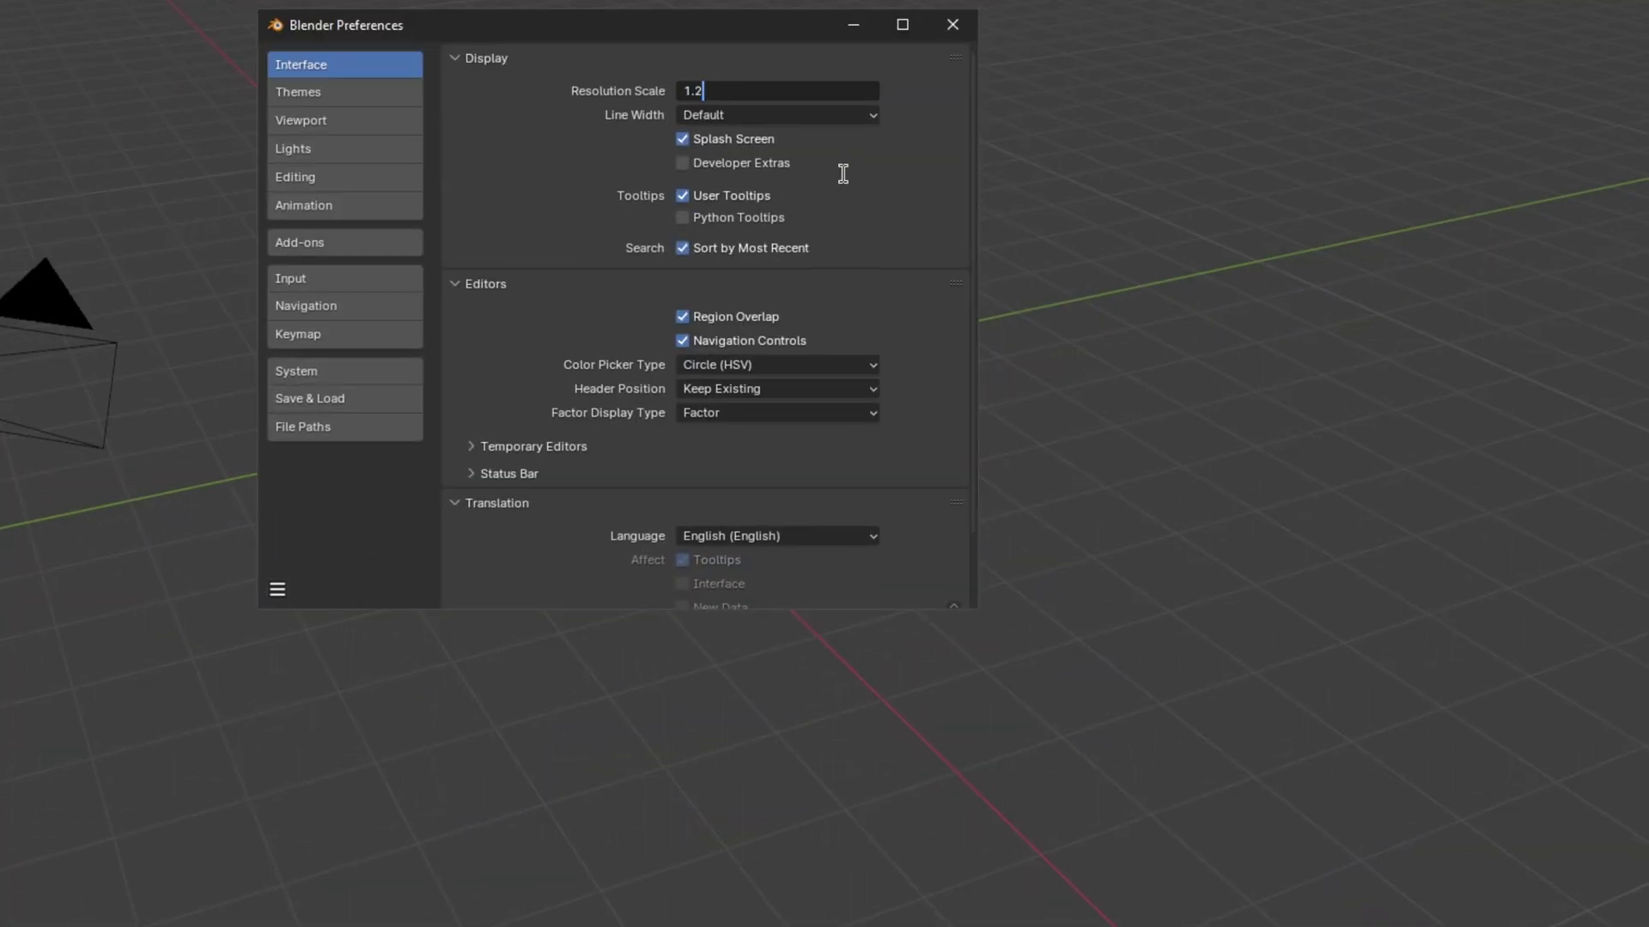
text(5)
key(Return)
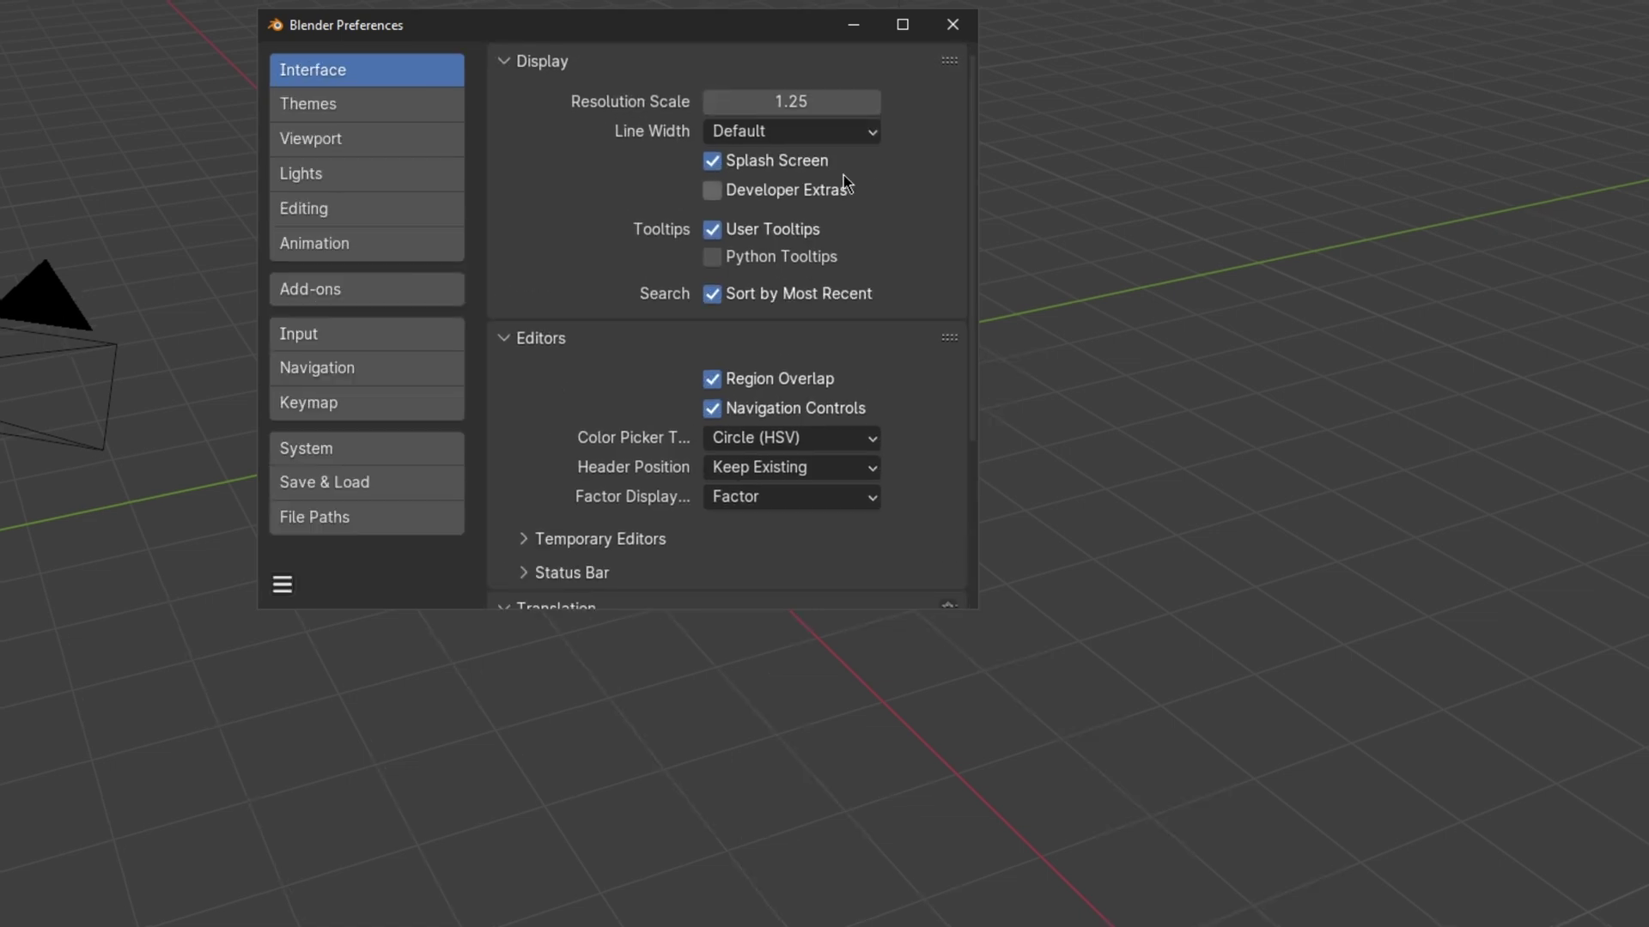
drag(985, 617, 1345, 902)
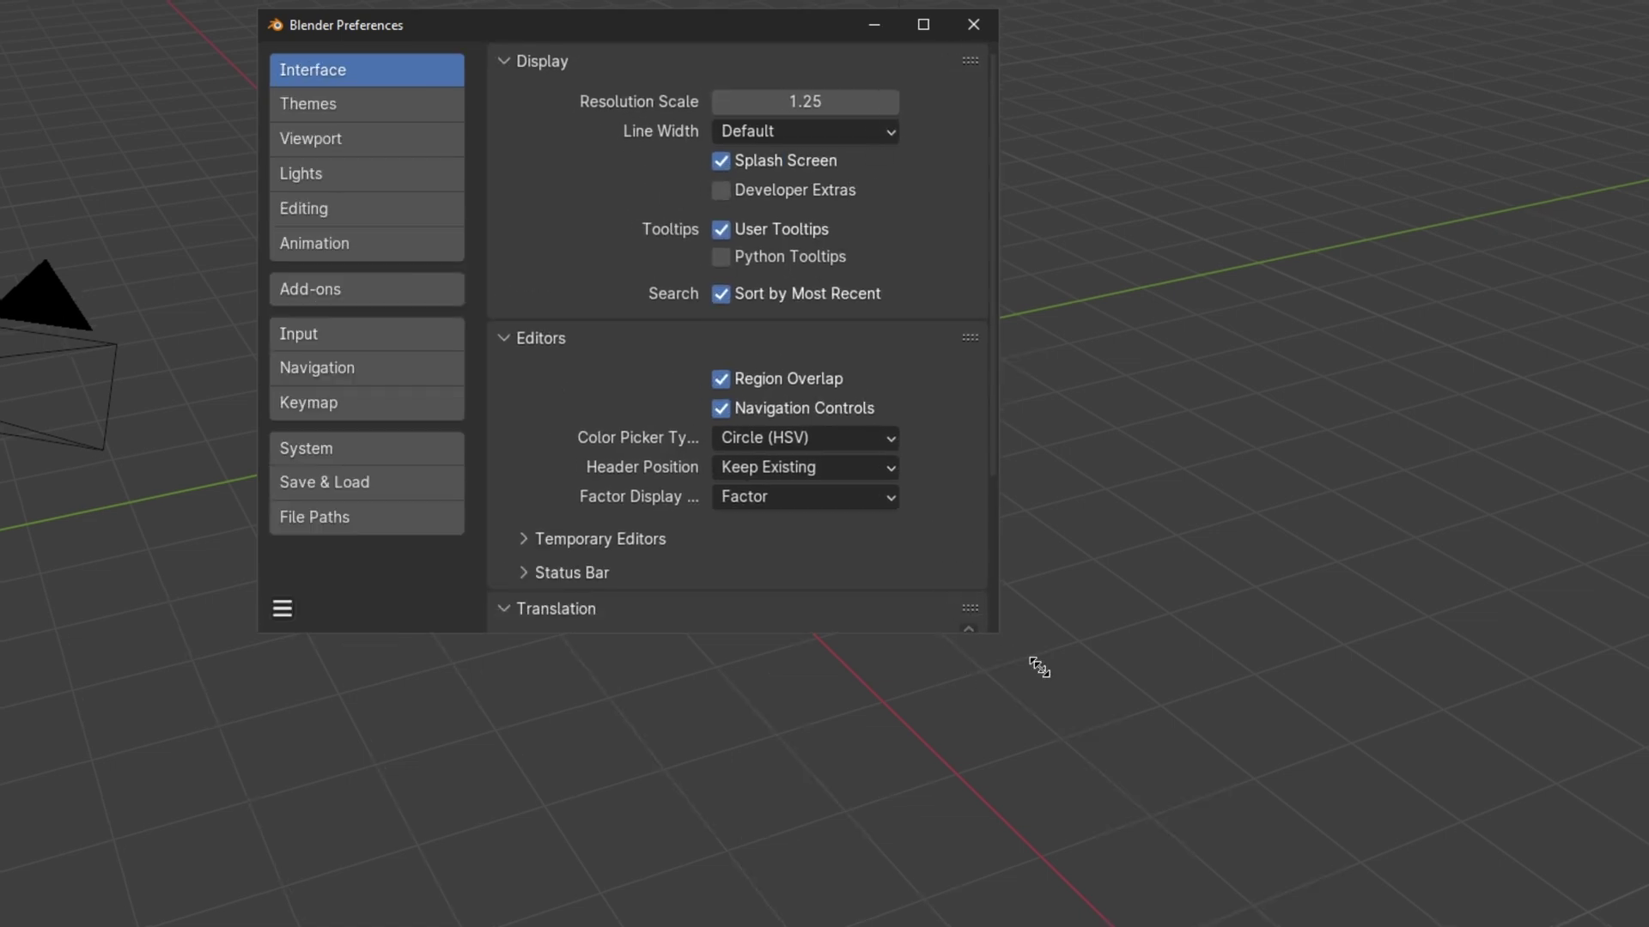
- Enable Select All Toggles and Open Folders on Single Click in the Keymap preferences
click(459, 400)
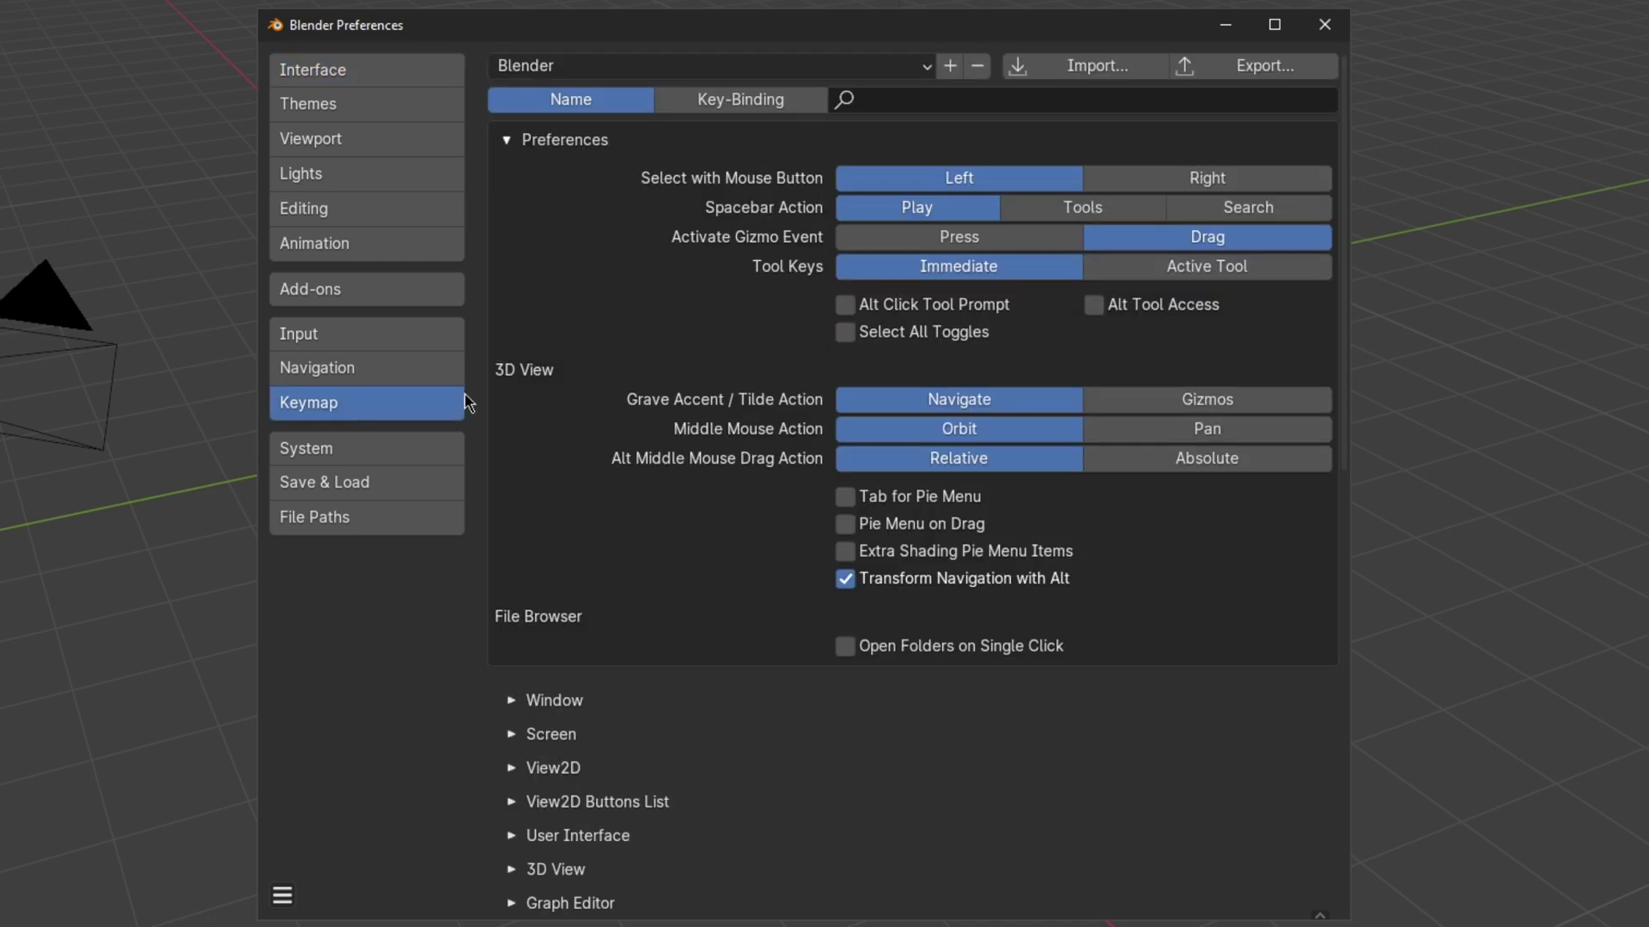
click(906, 341)
click(997, 657)
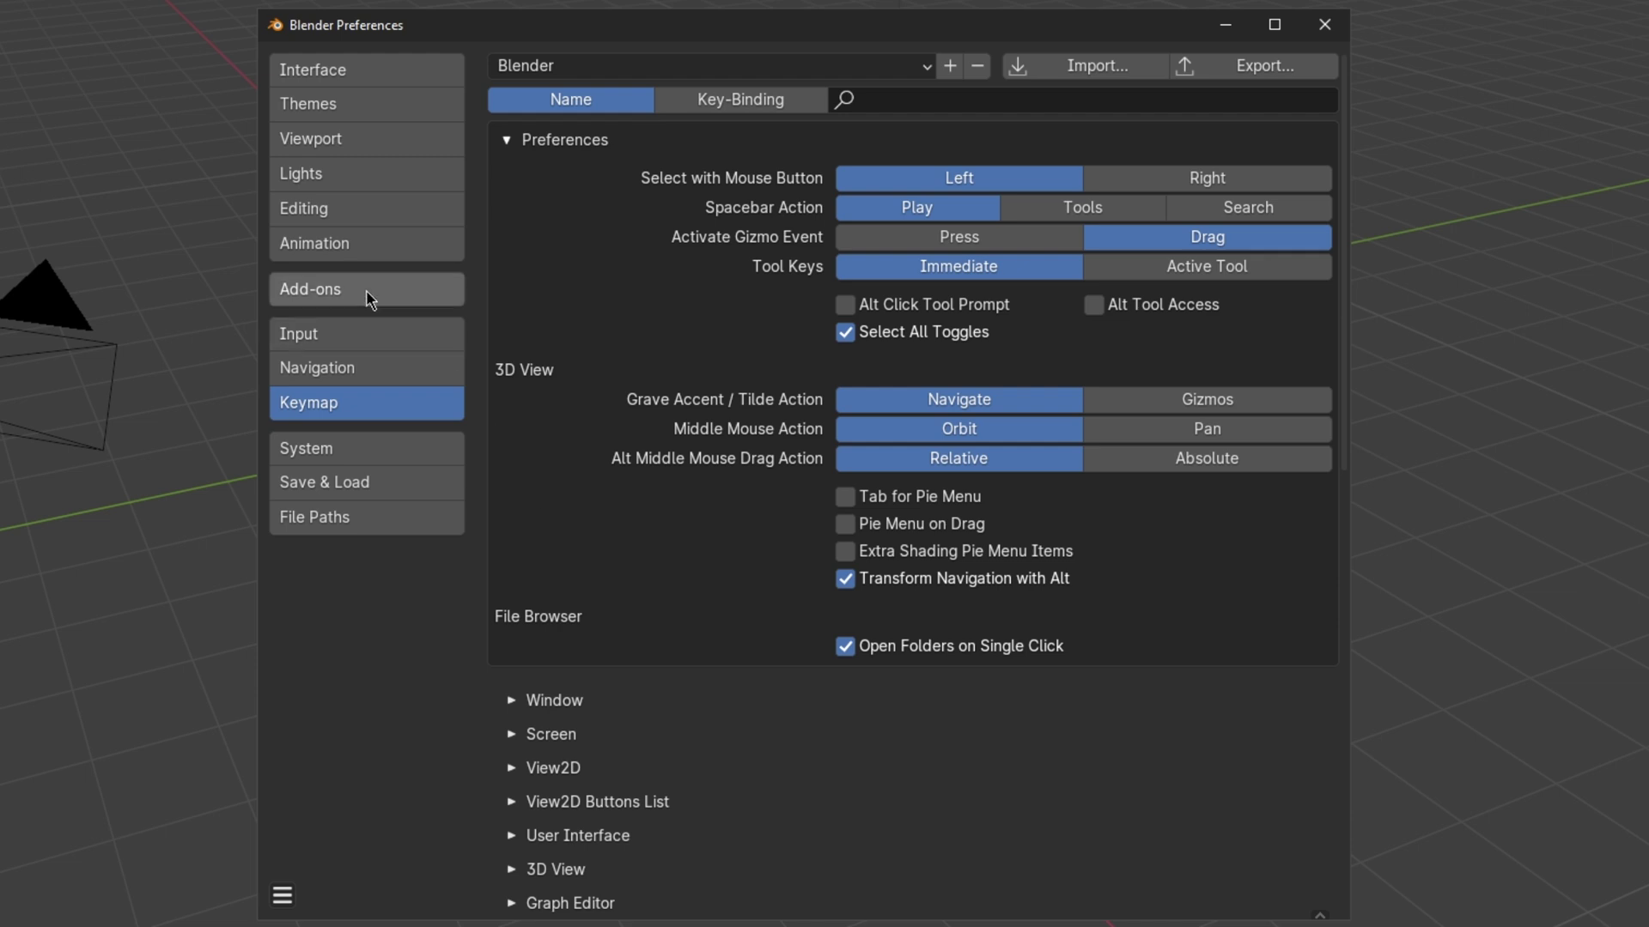
- Filter the add-ons to Render and expand OctaneBlender to review its settings, including Default Material Type
click(338, 294)
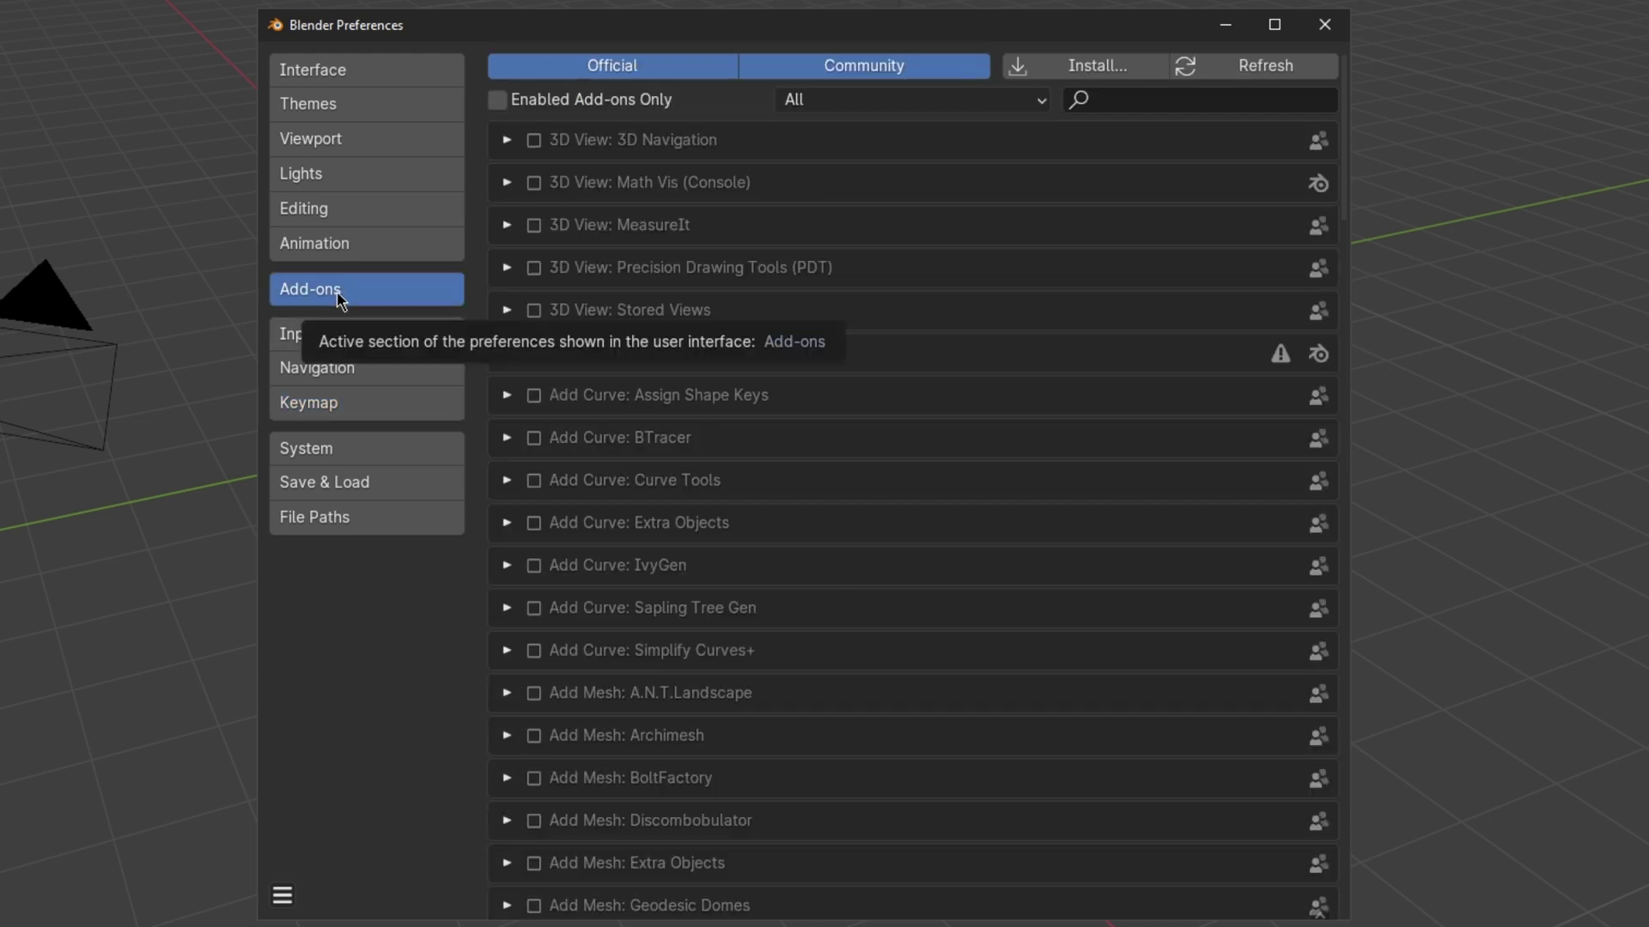
click(837, 103)
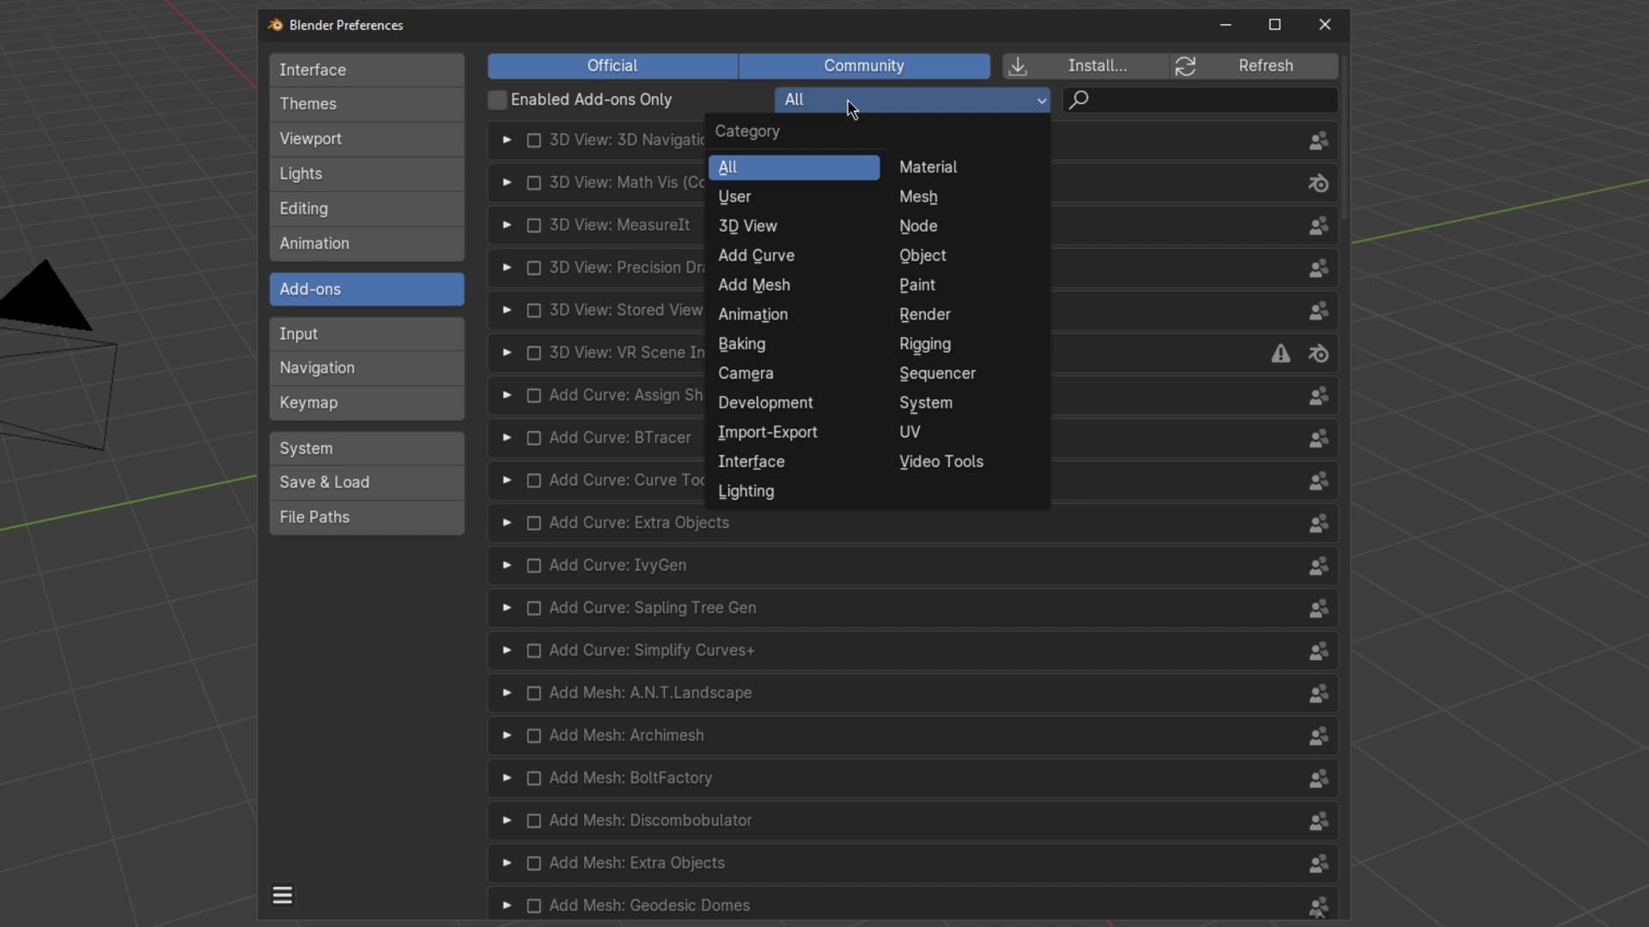
click(939, 323)
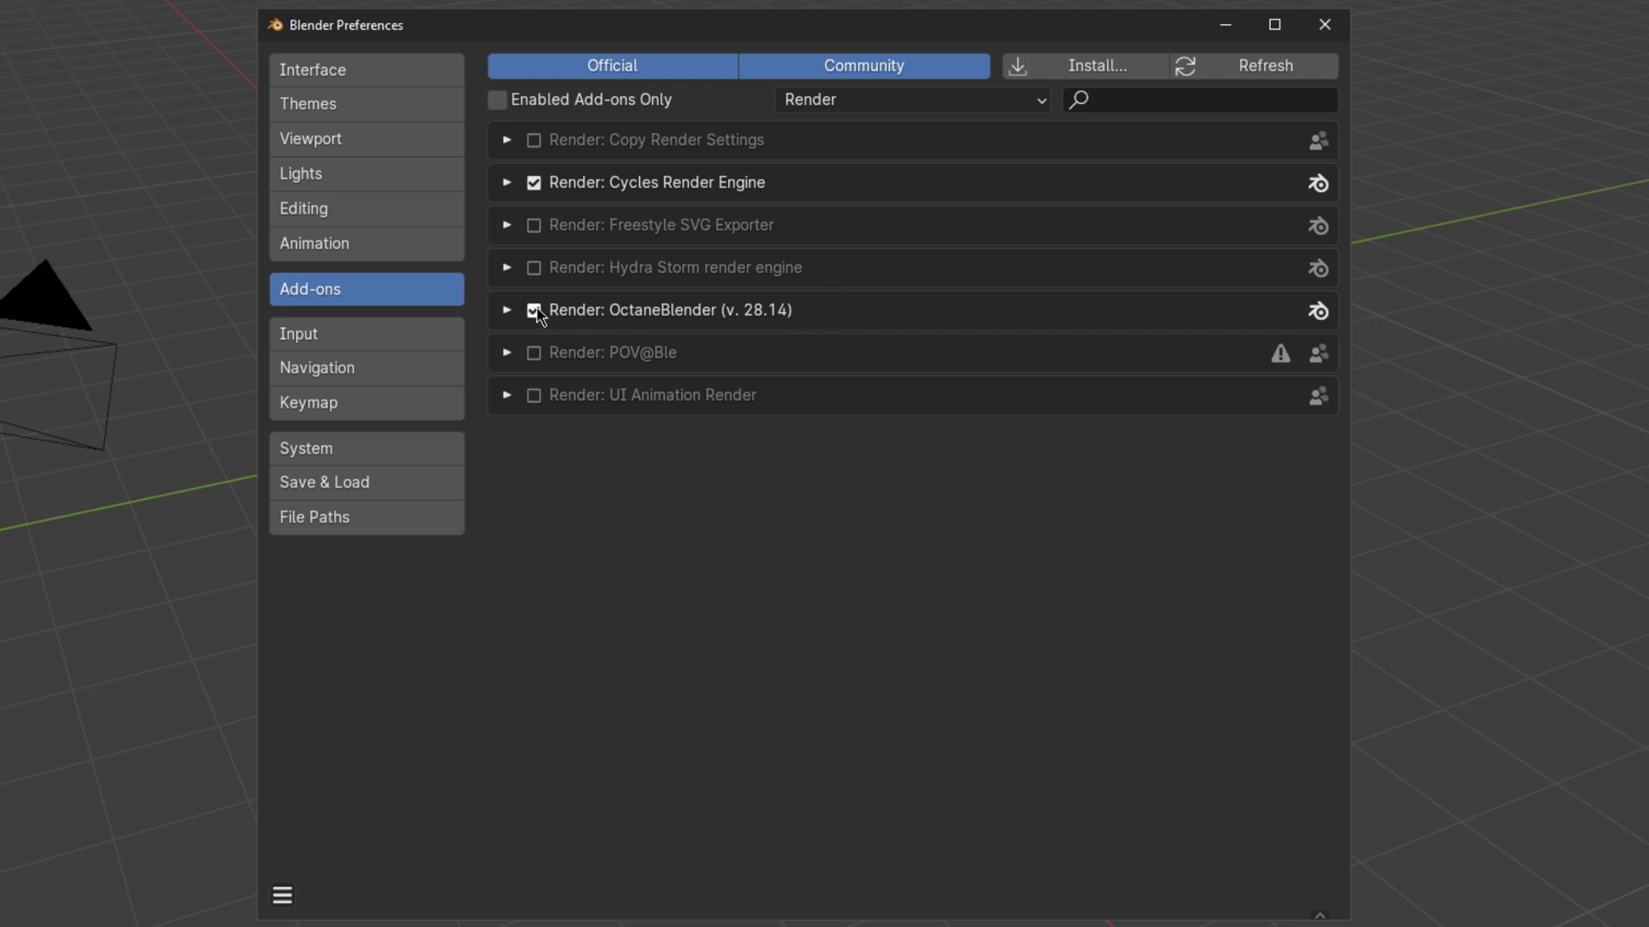
click(506, 310)
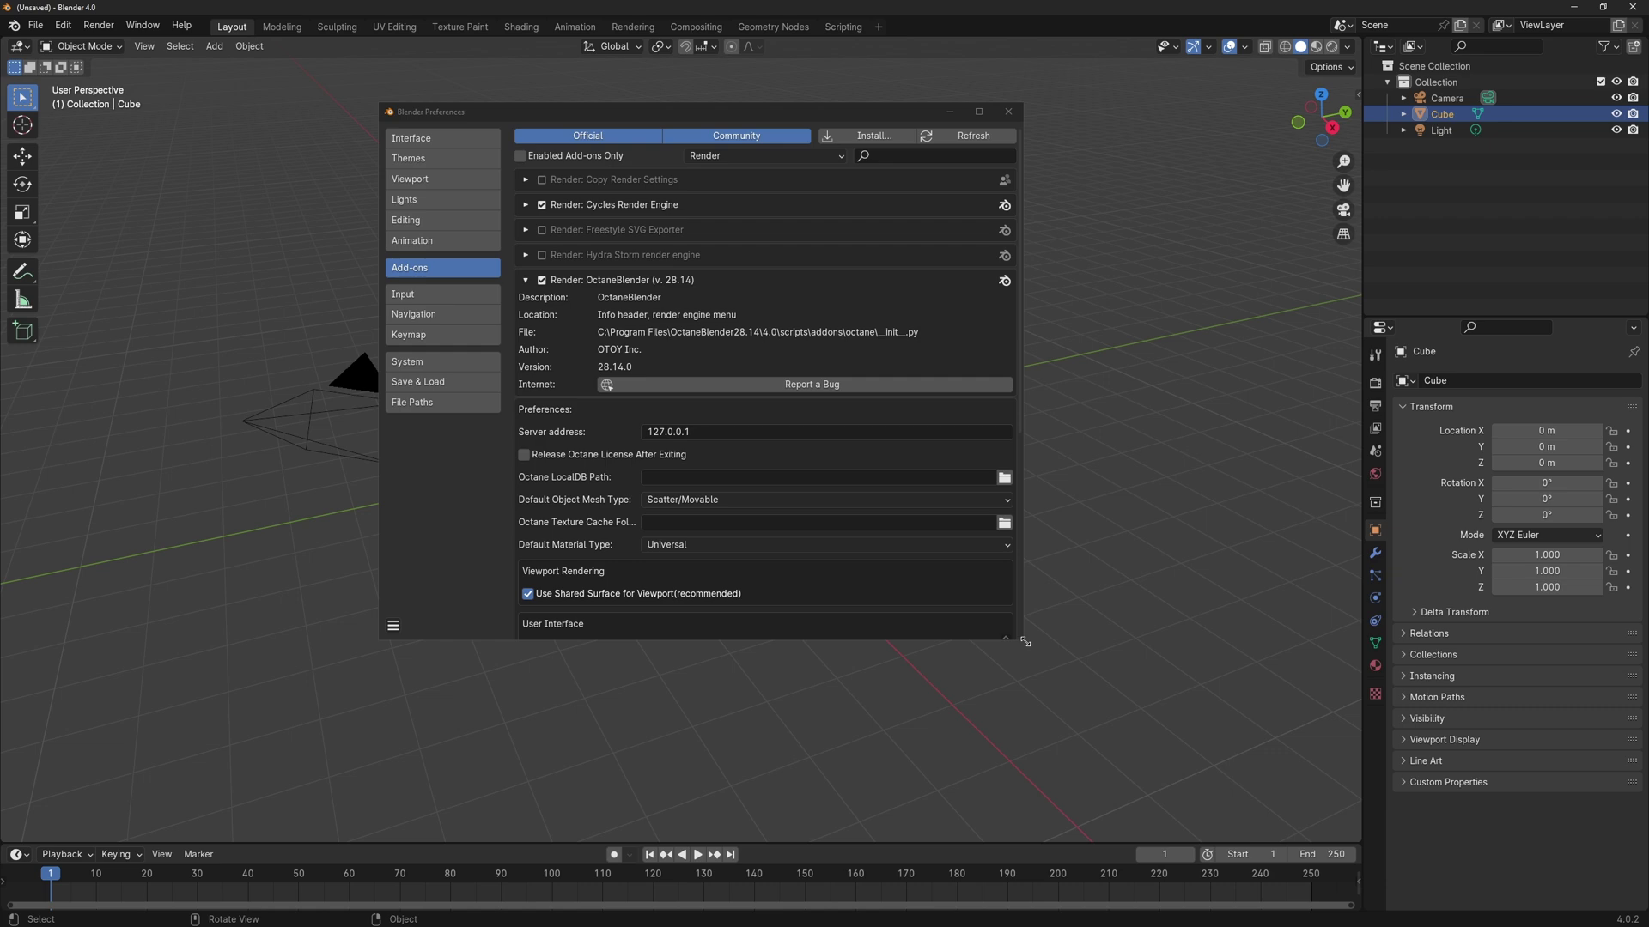
drag(1022, 641, 1261, 802)
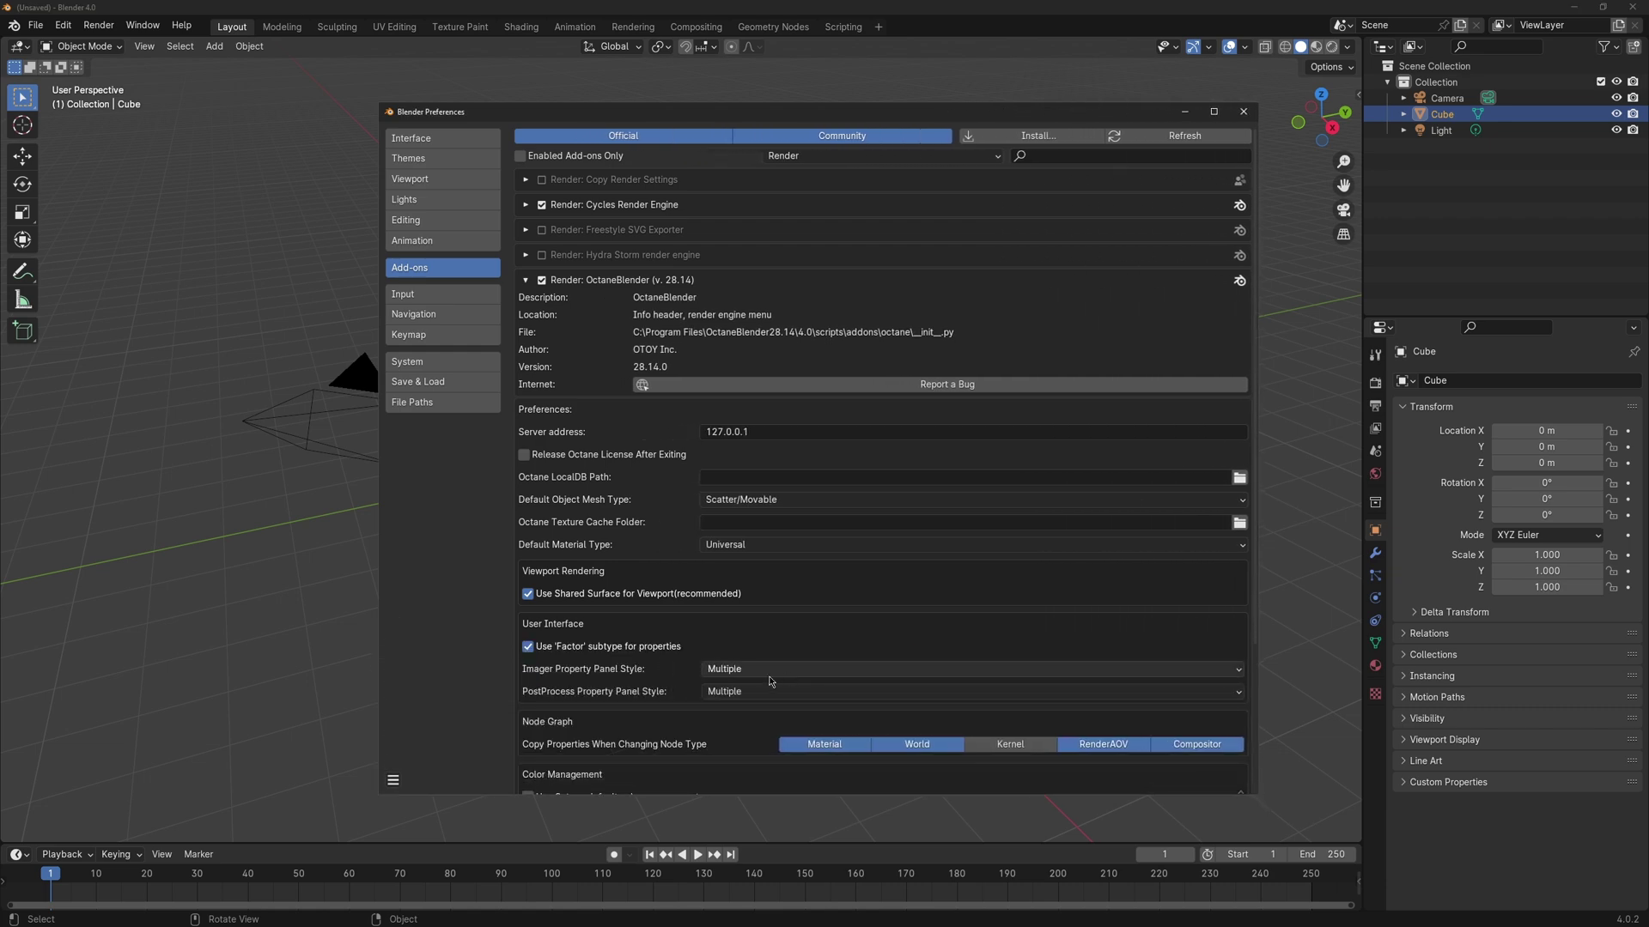
scroll(641, 537, down, 5)
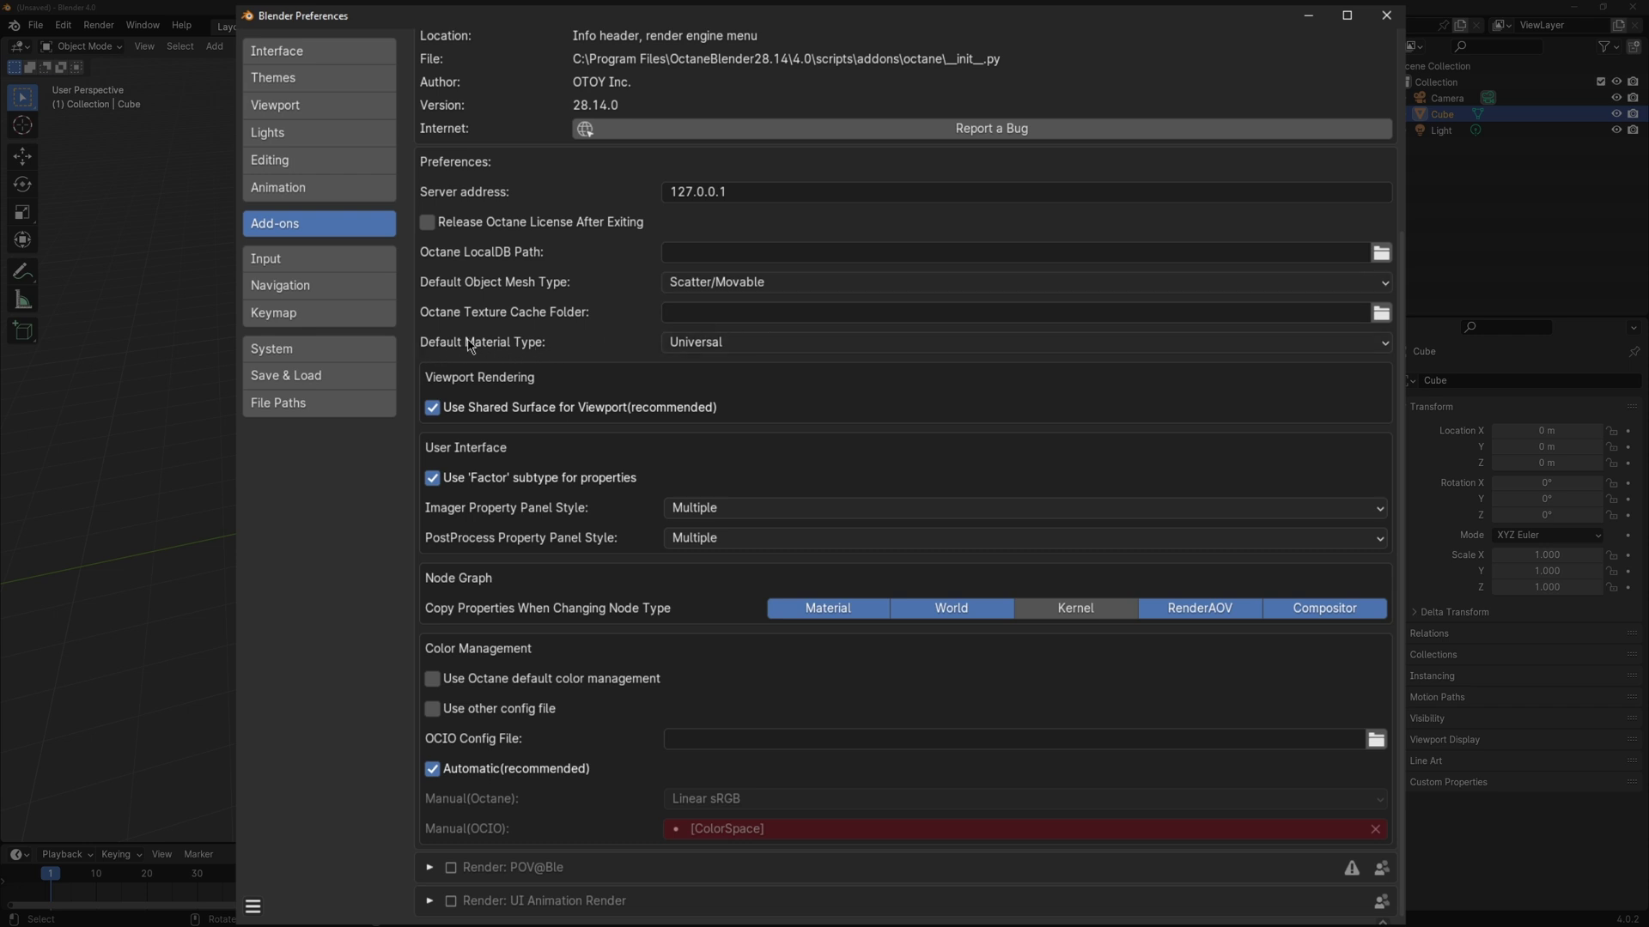
click(718, 348)
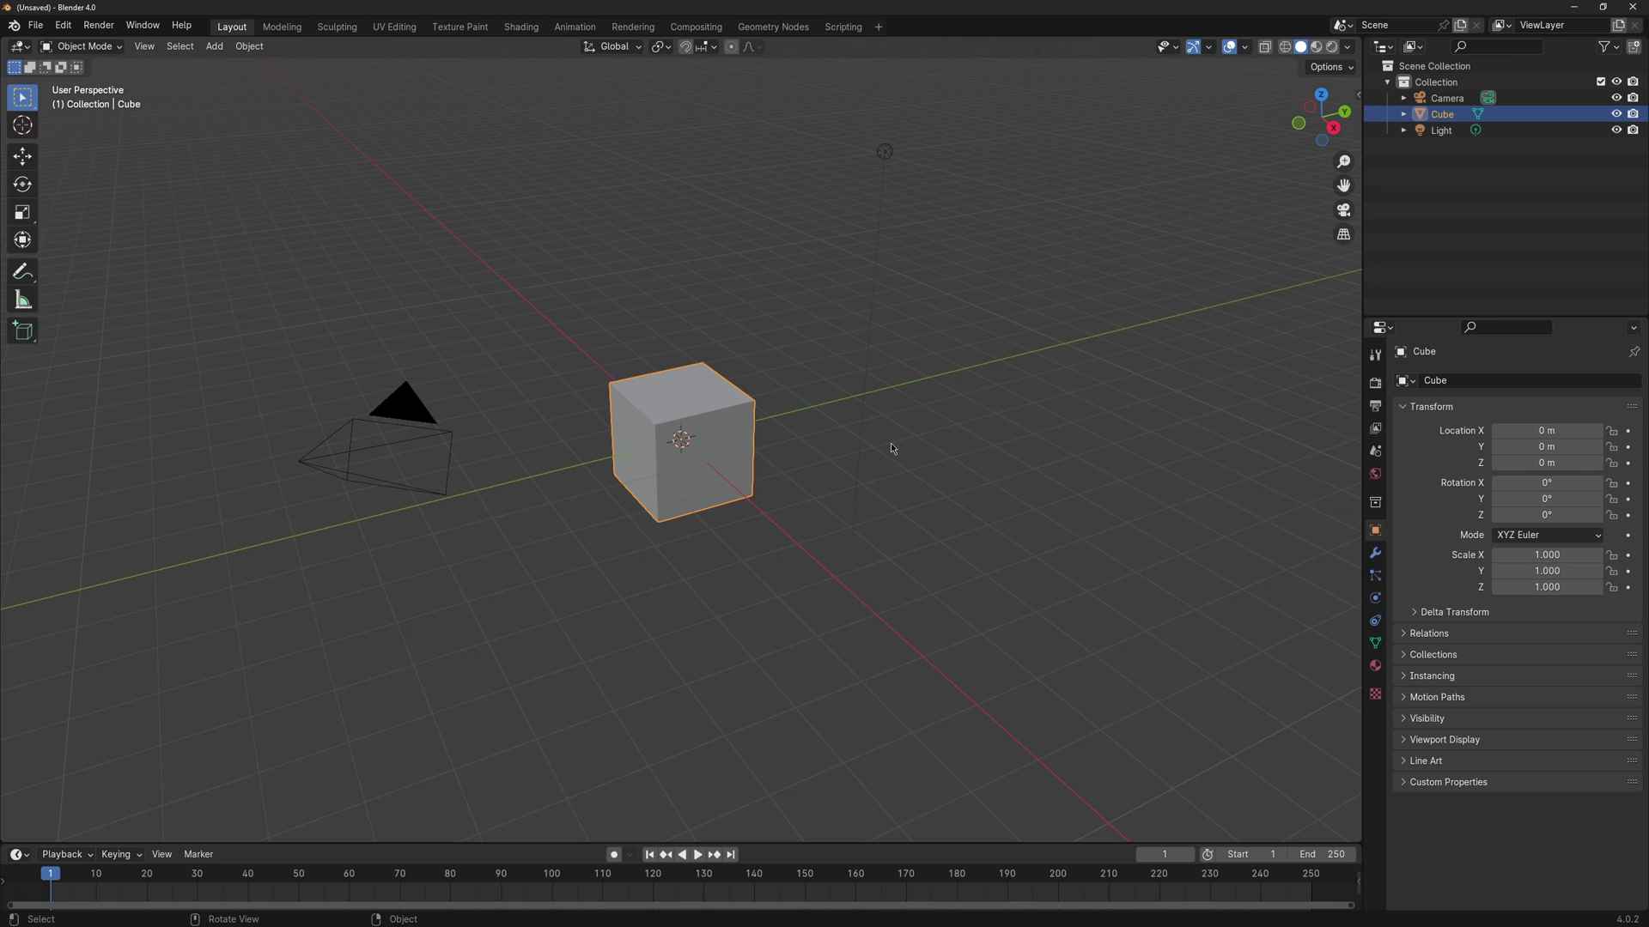
- Load a new General scene and set its render engine to Octane
click(1375, 387)
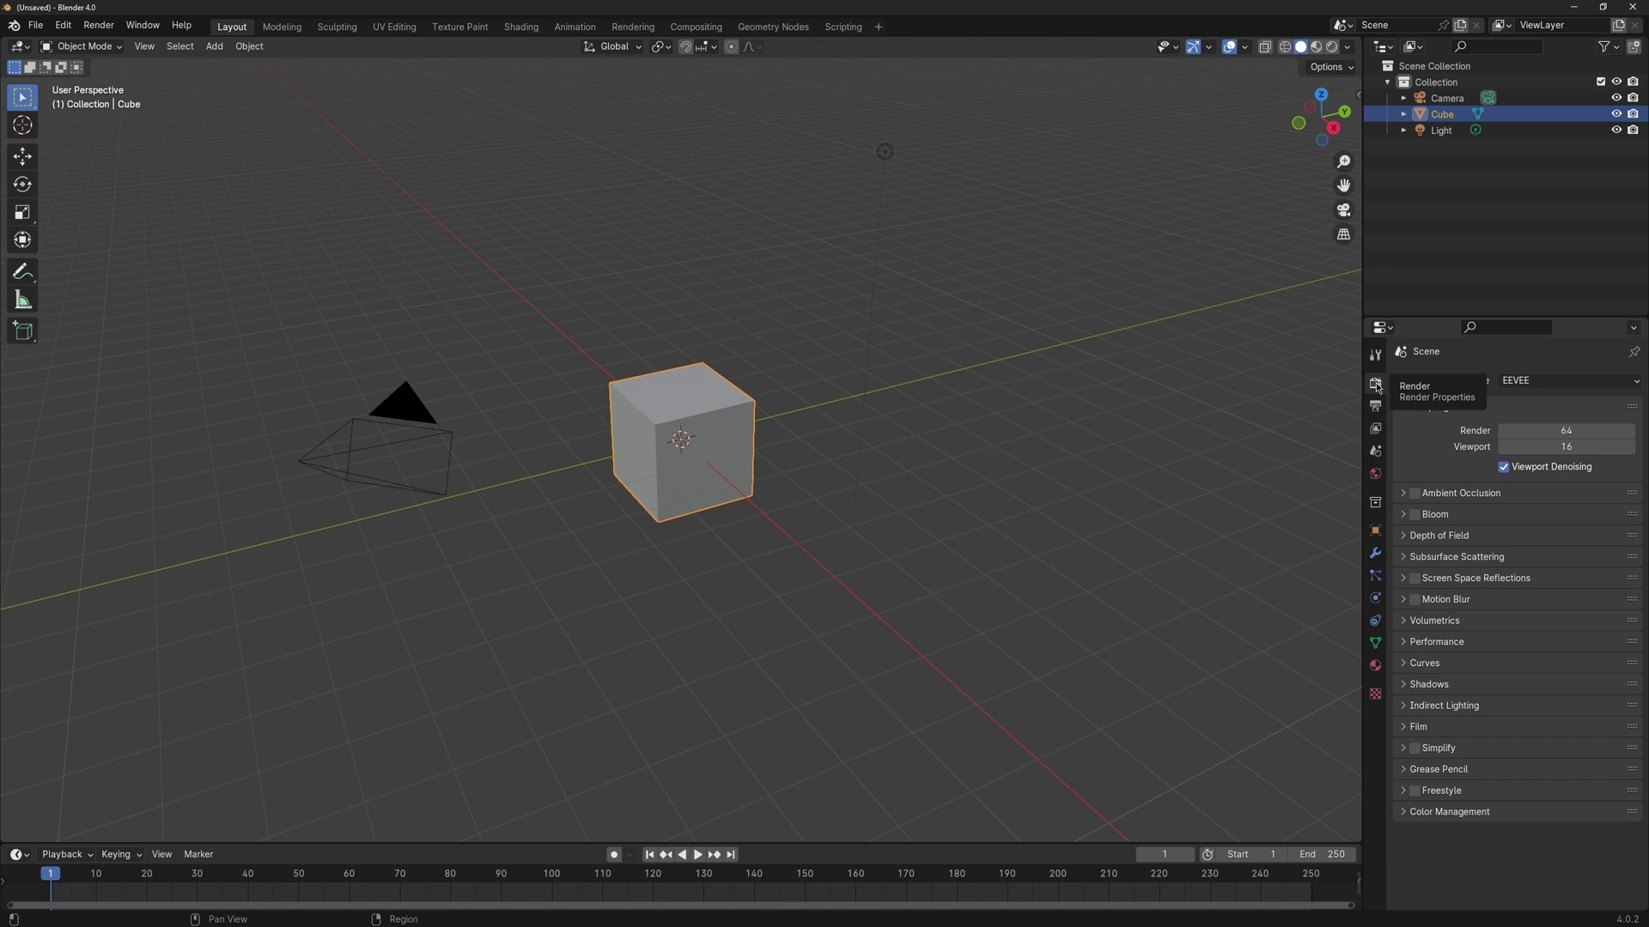
click(35, 25)
mouse_move(58, 43)
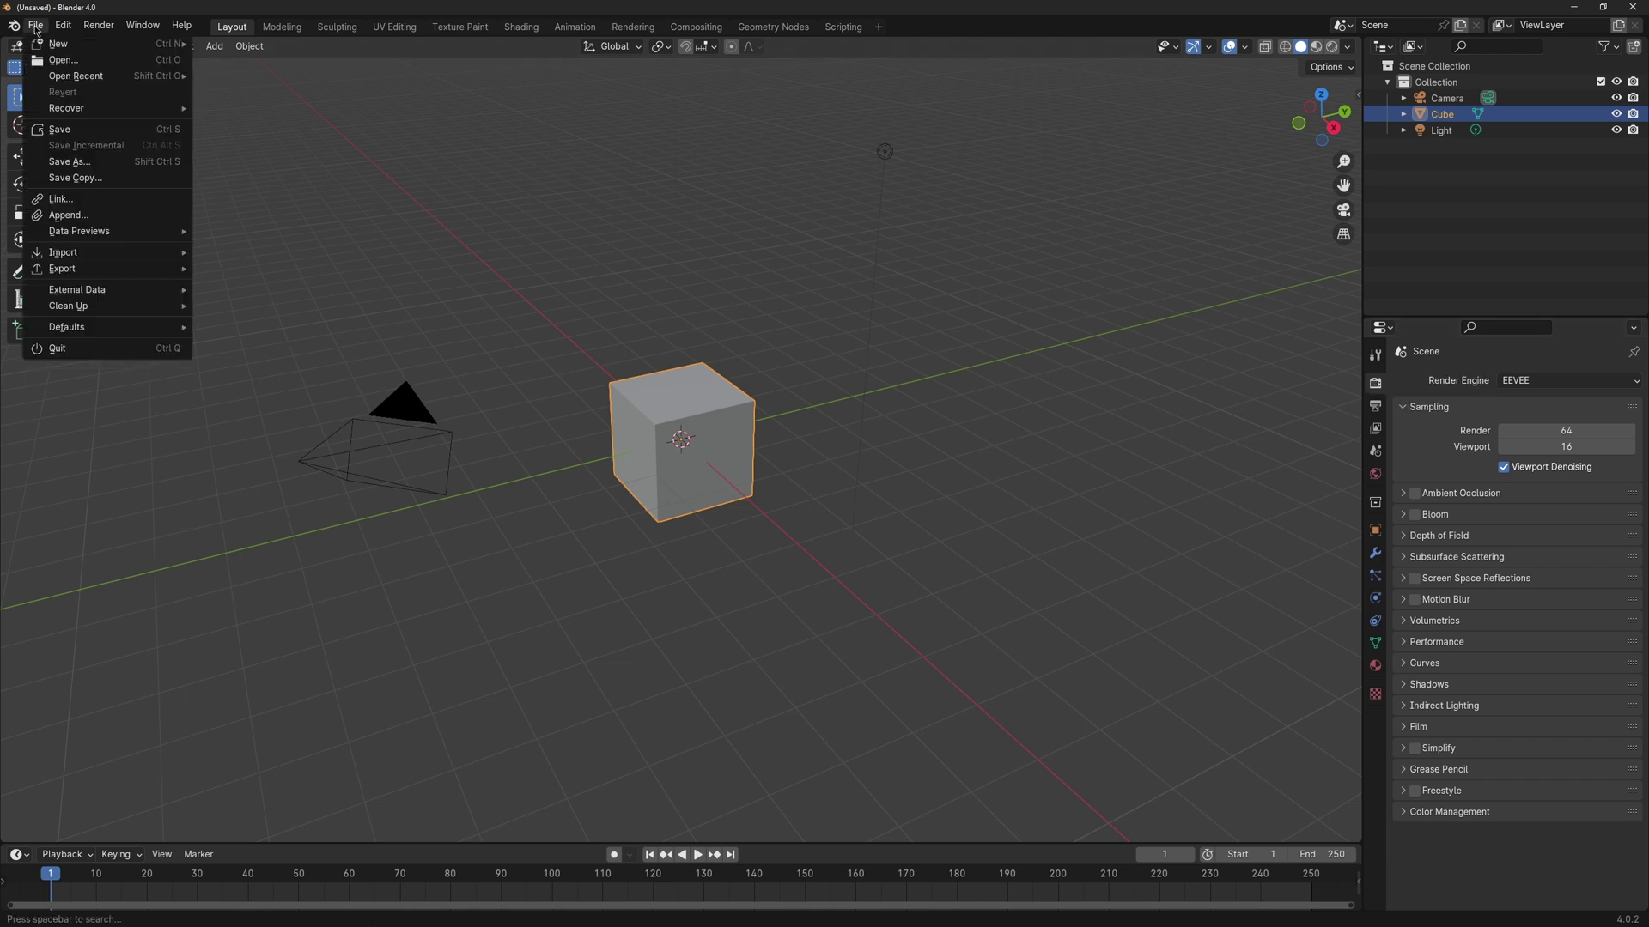
click(215, 43)
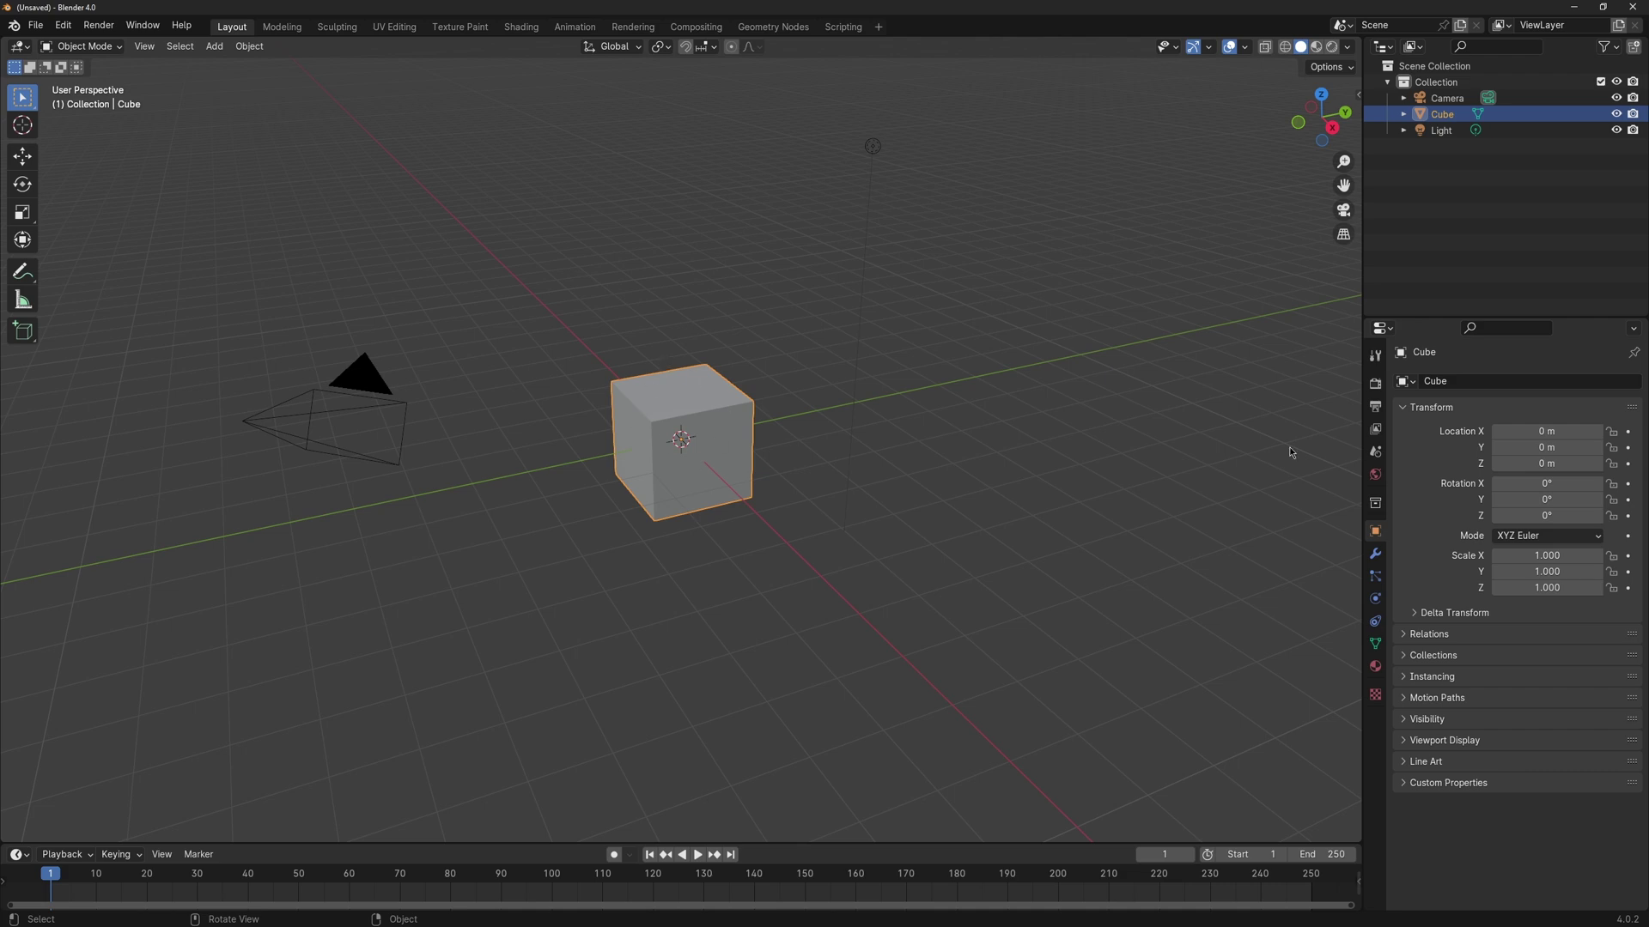
click(1375, 383)
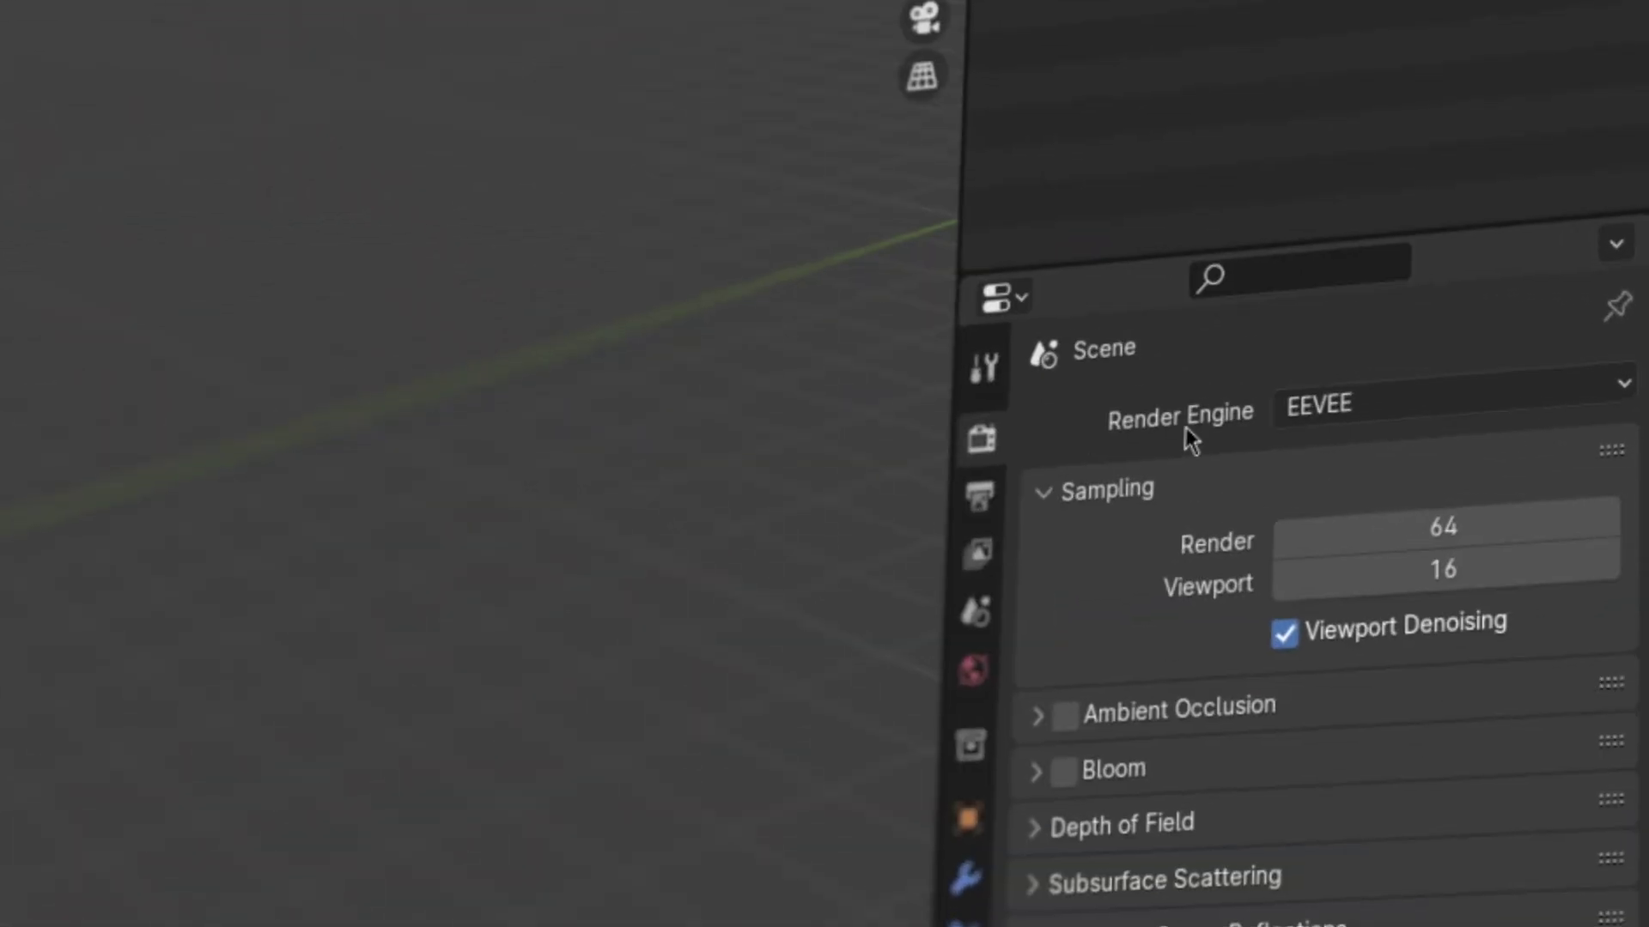
click(1314, 412)
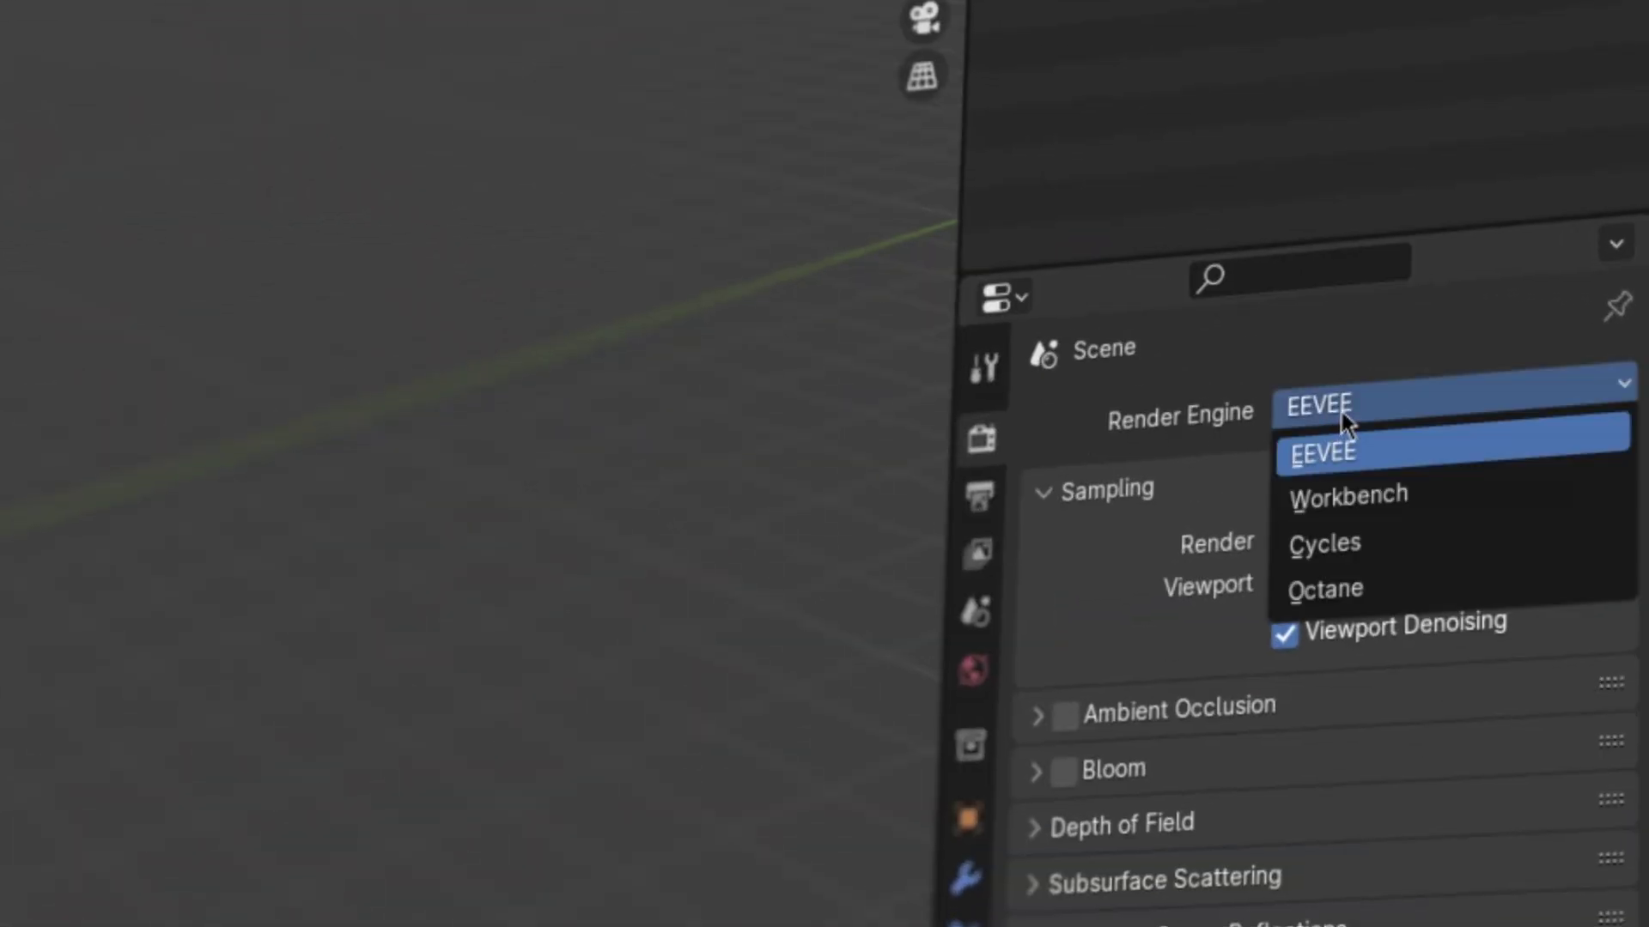
click(1327, 593)
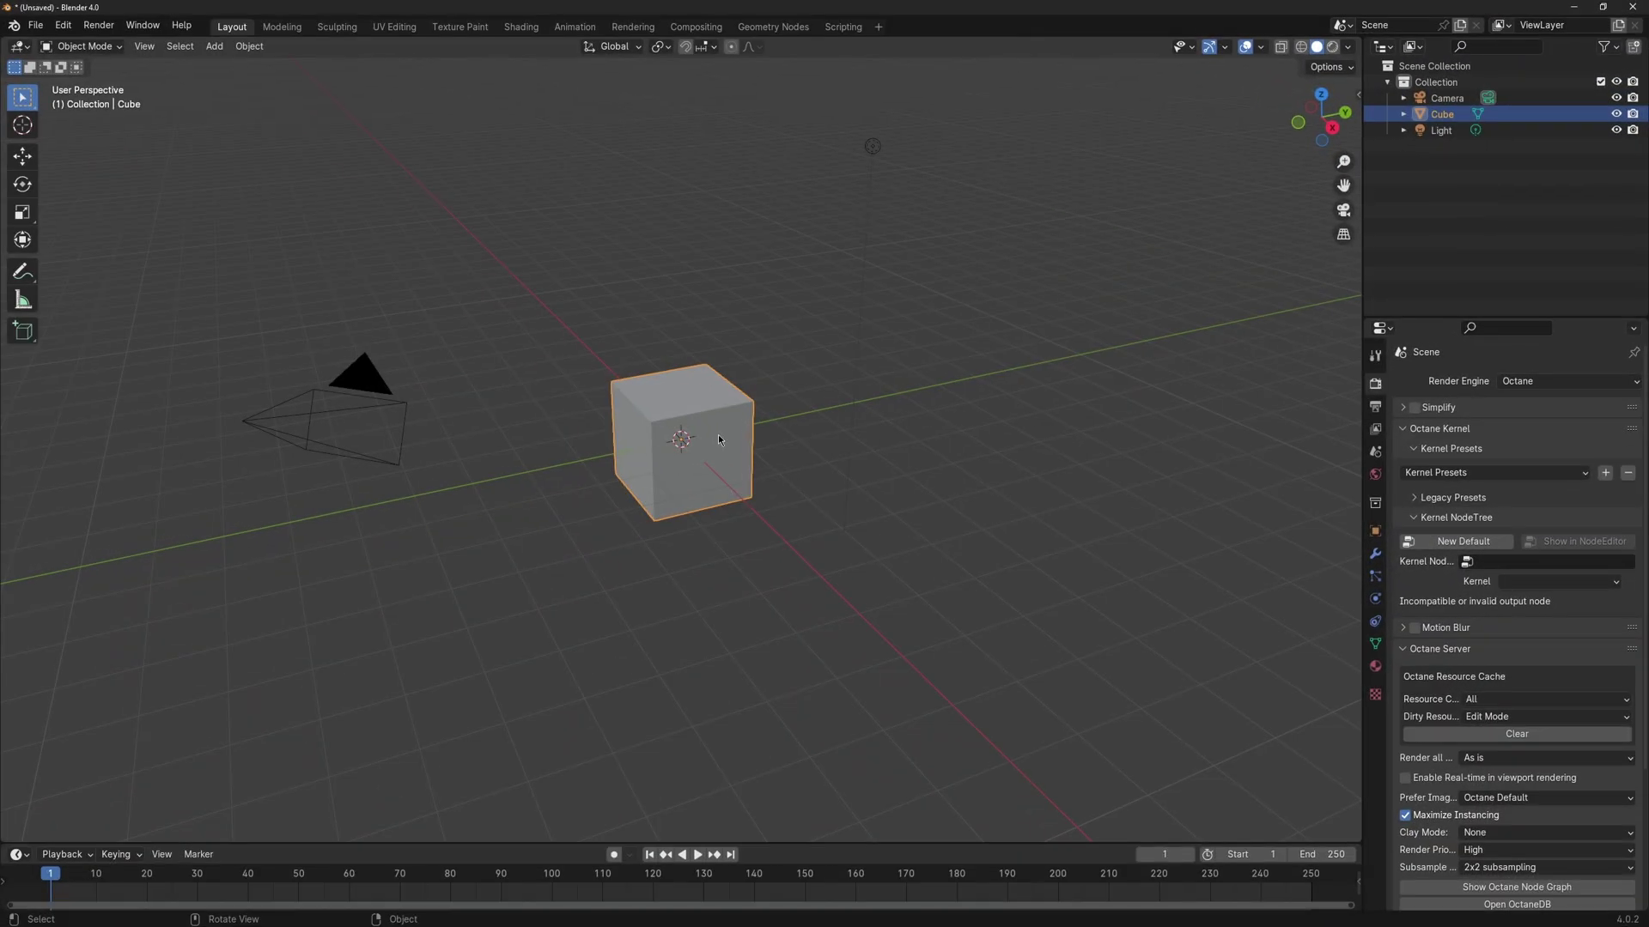
- Preview the cube in Rendered Octane shading, then return the viewport to Solid
key(z)
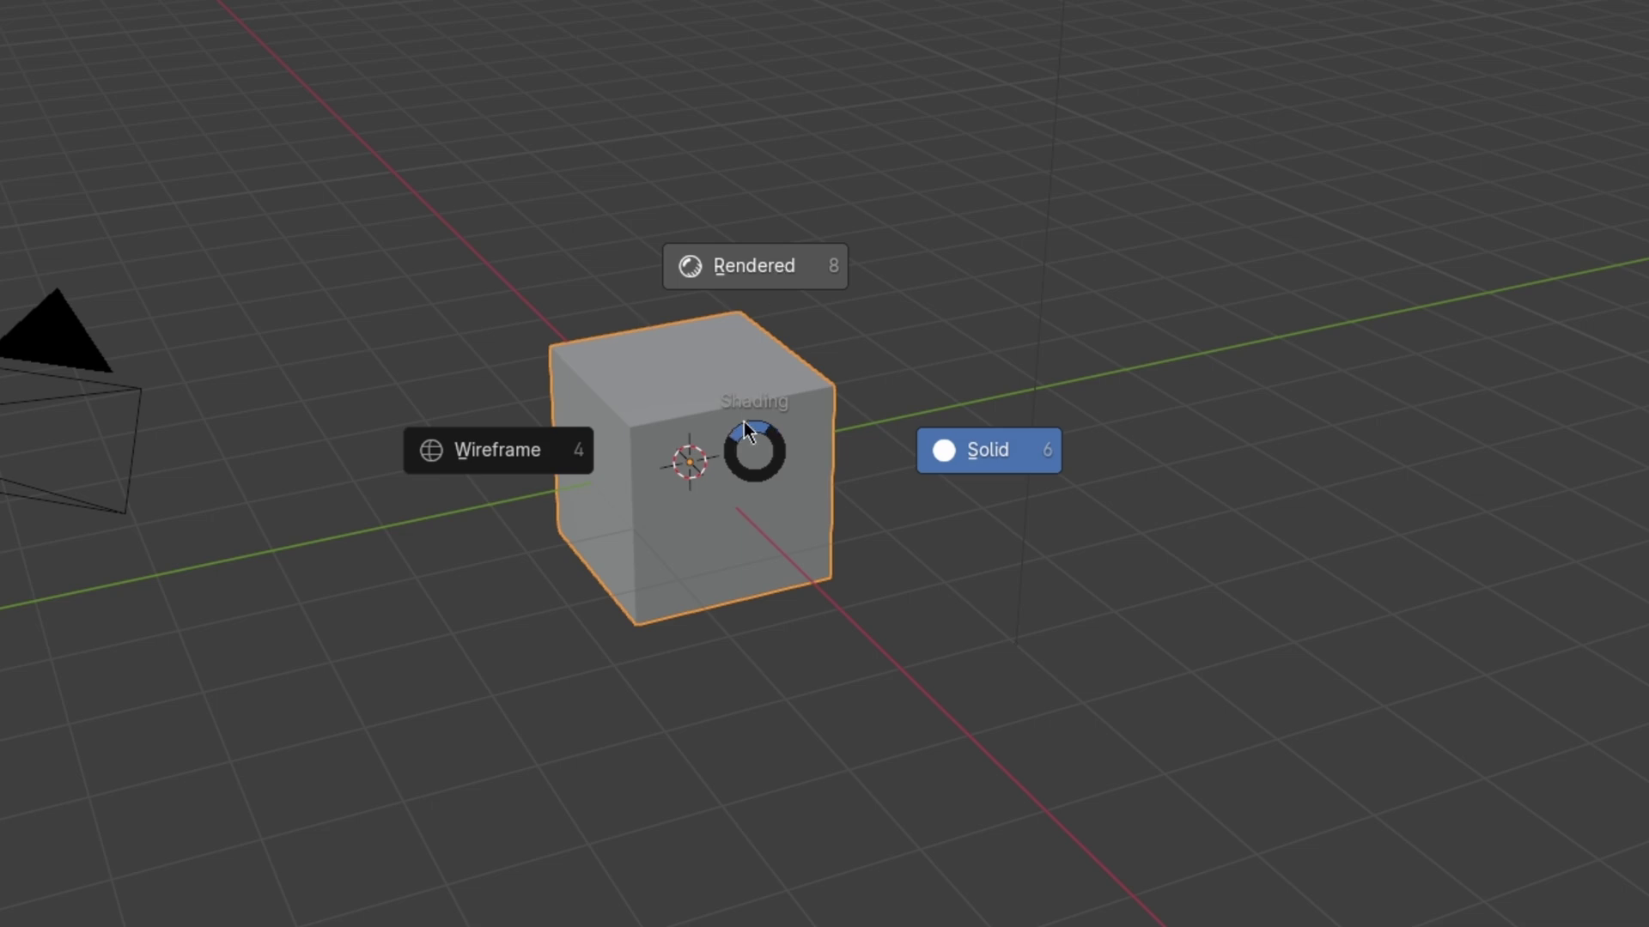
key(Escape)
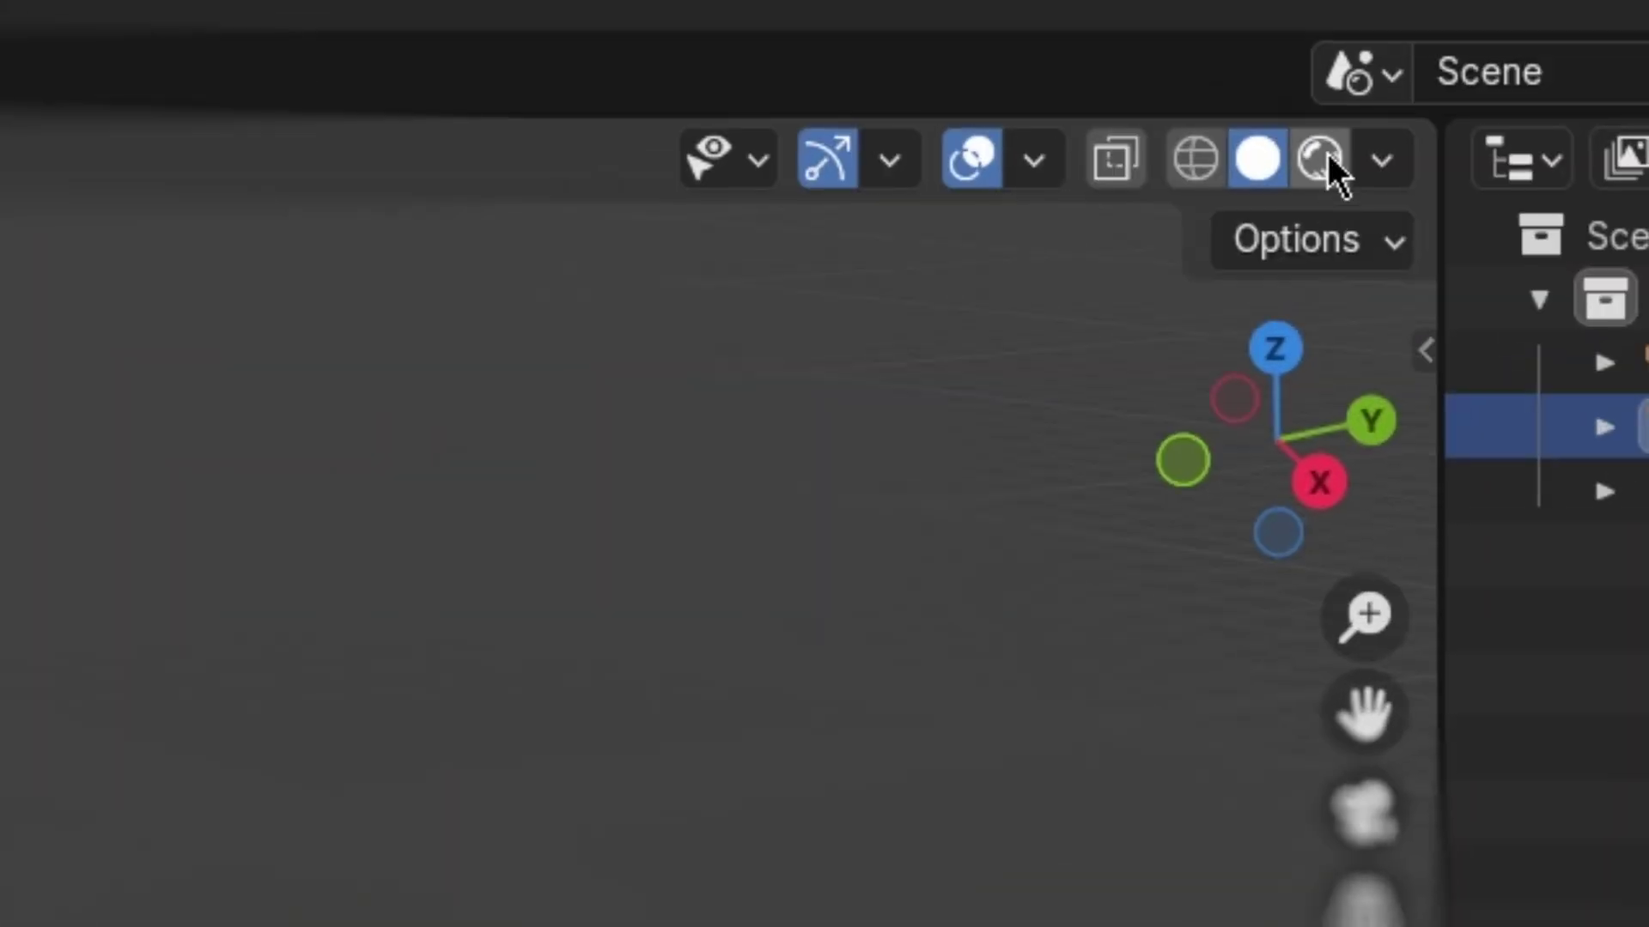
click(1328, 153)
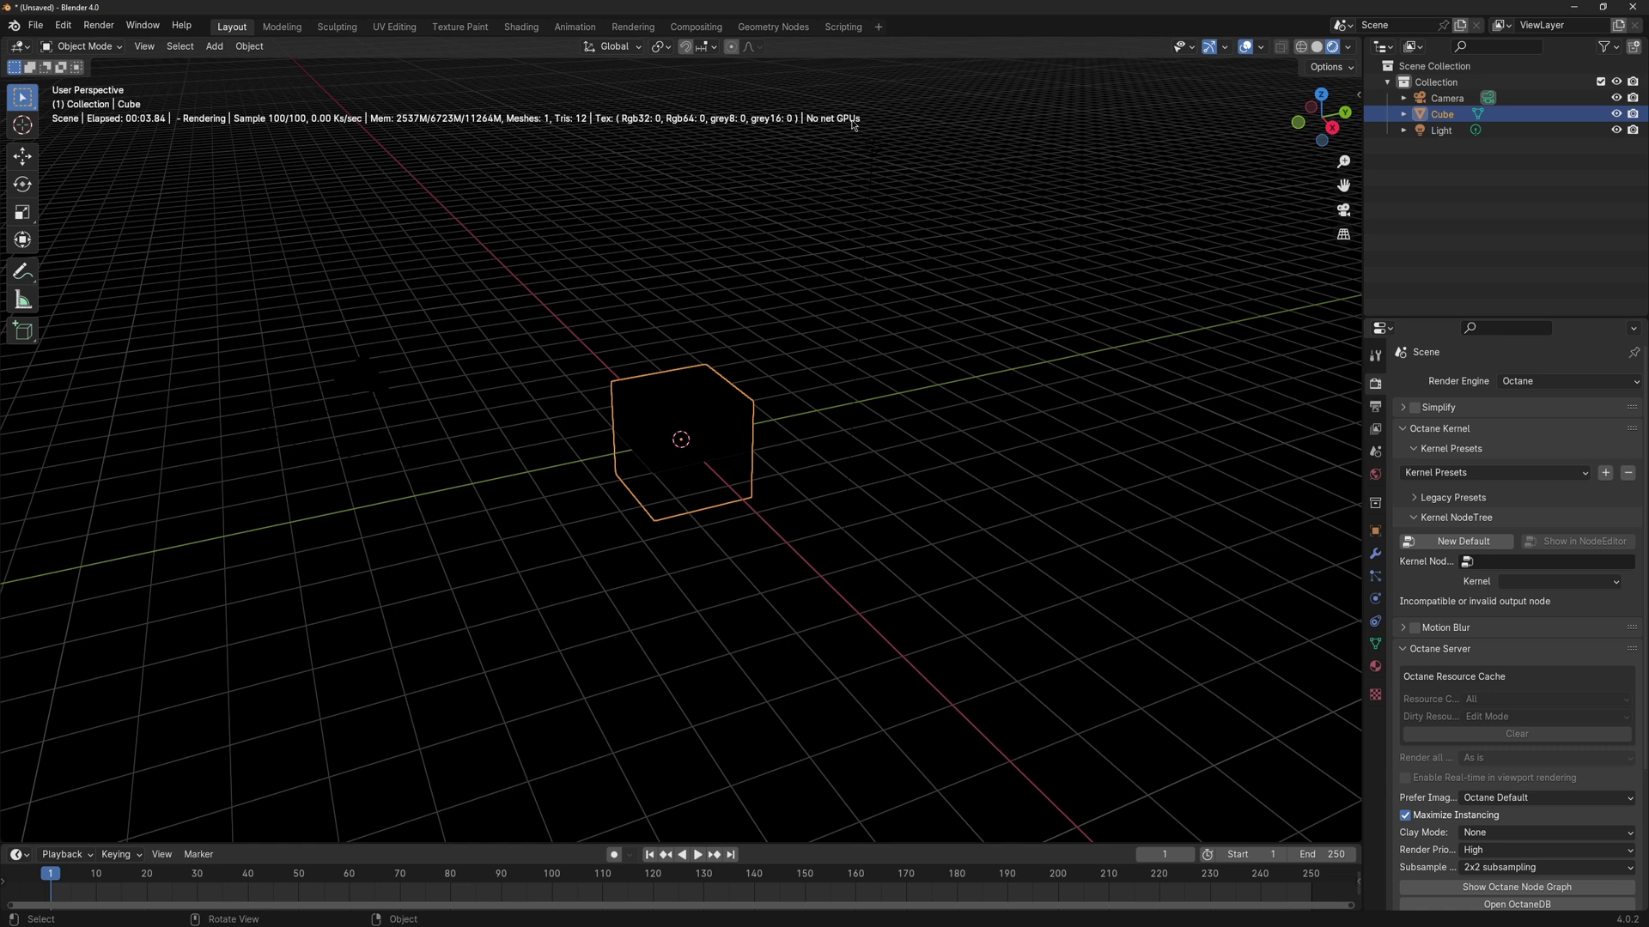
key(z)
click(1087, 502)
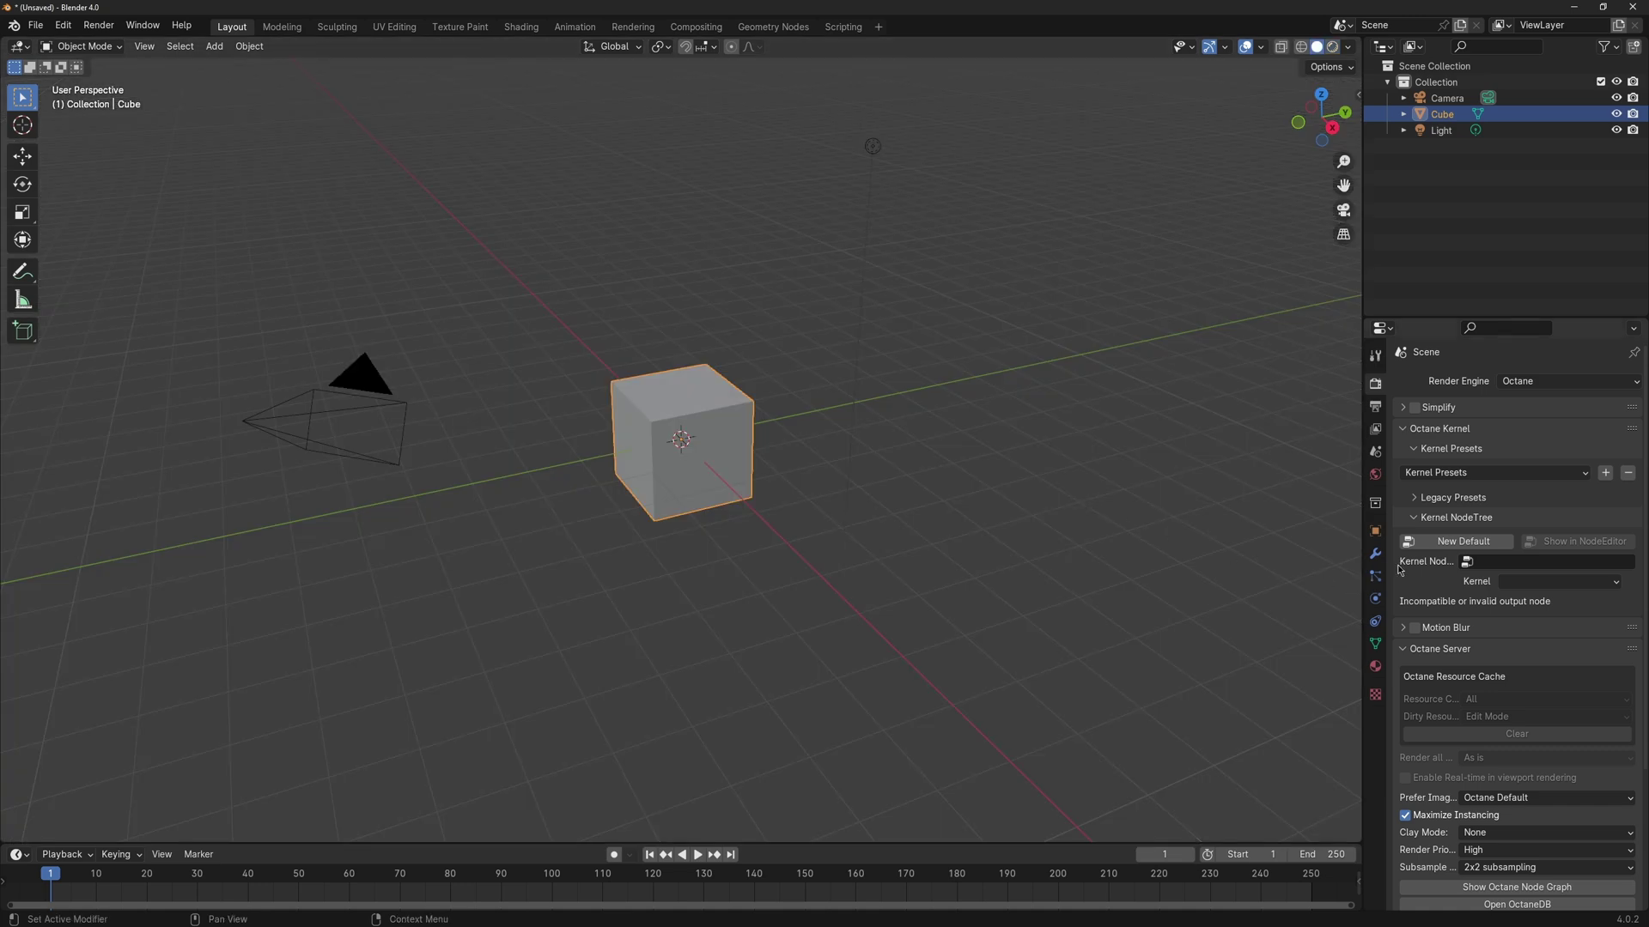
- Set the World's Octane Environment to Daylight environment
click(1375, 474)
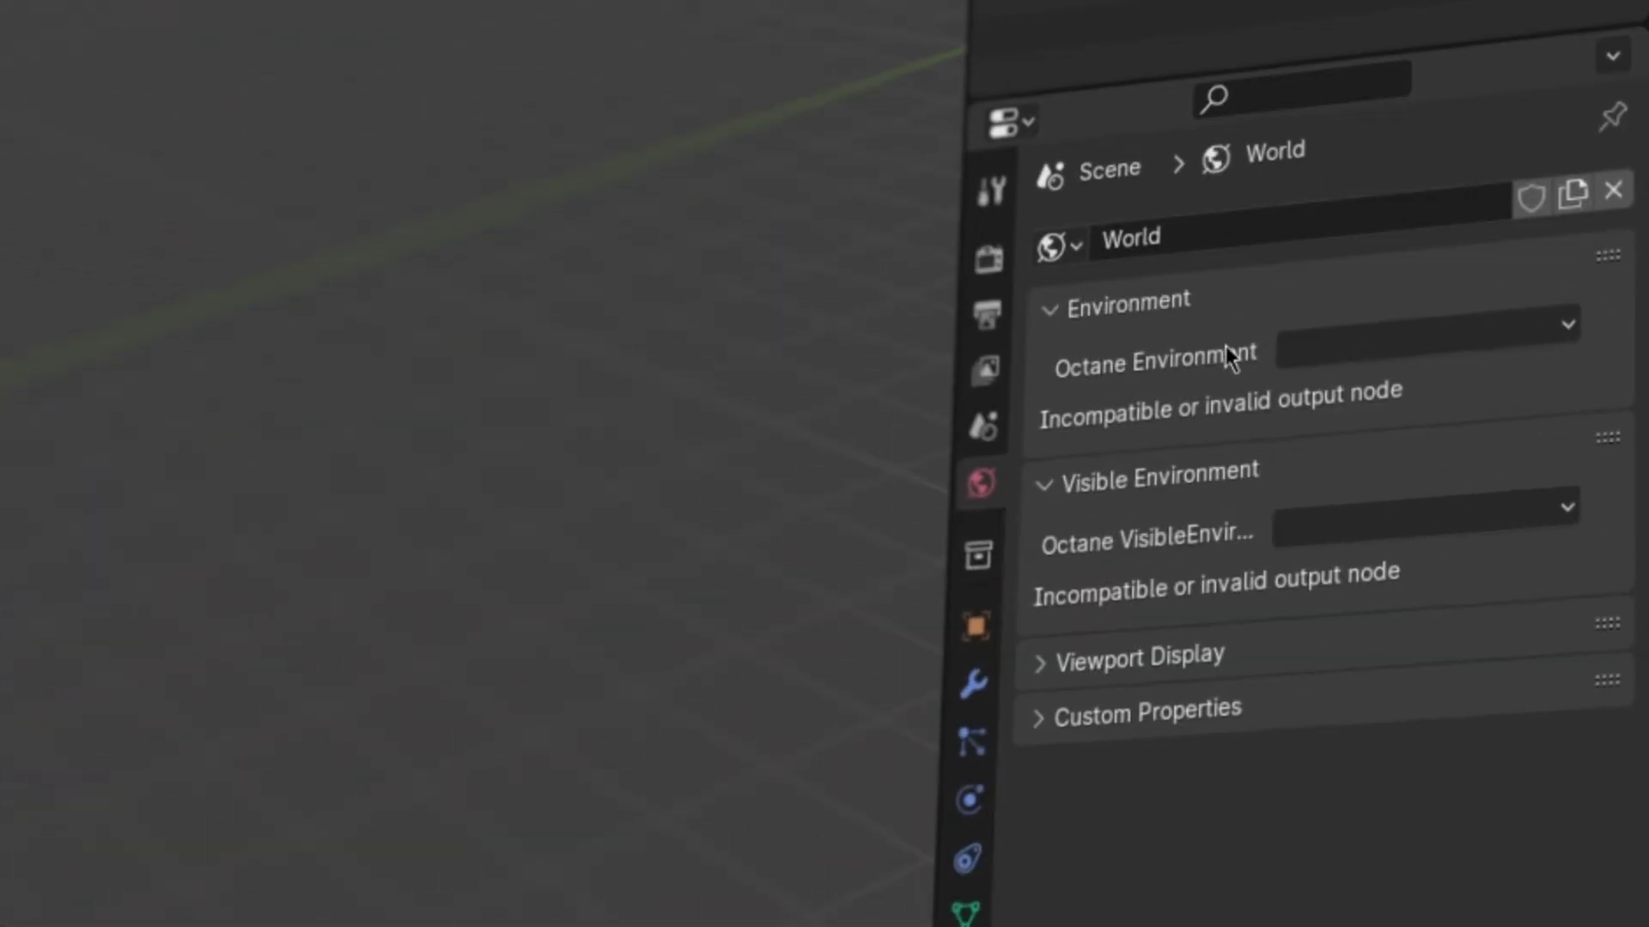
click(1367, 339)
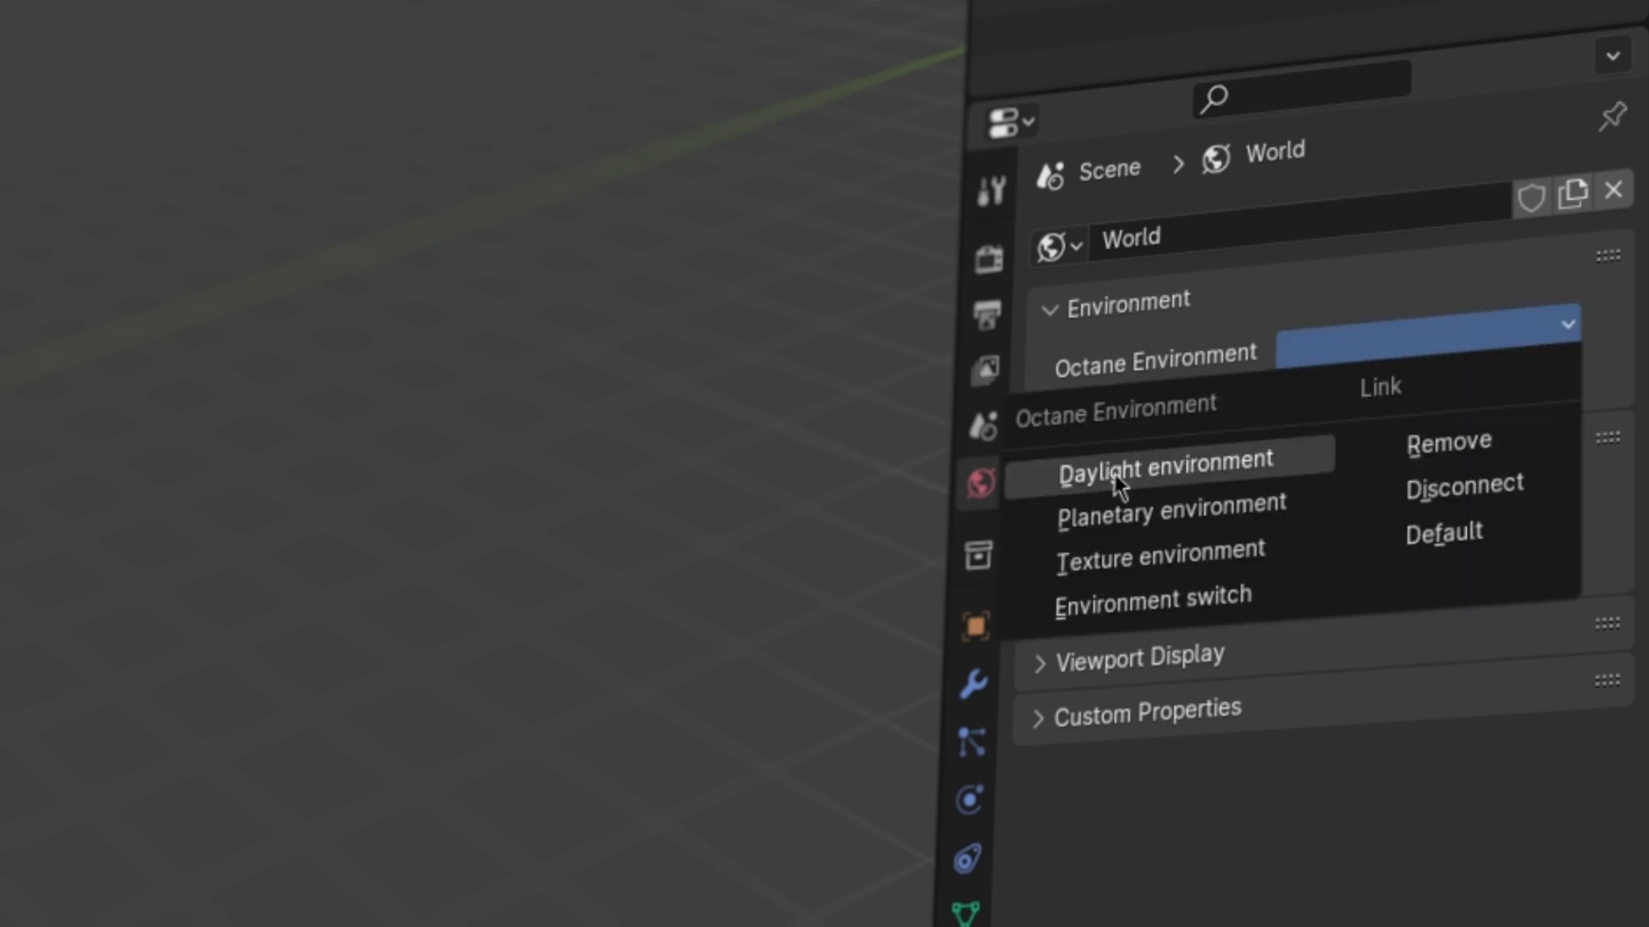
click(1223, 471)
- Preview the daylit cube in Rendered shading while orbiting, then switch back to Solid
key(z)
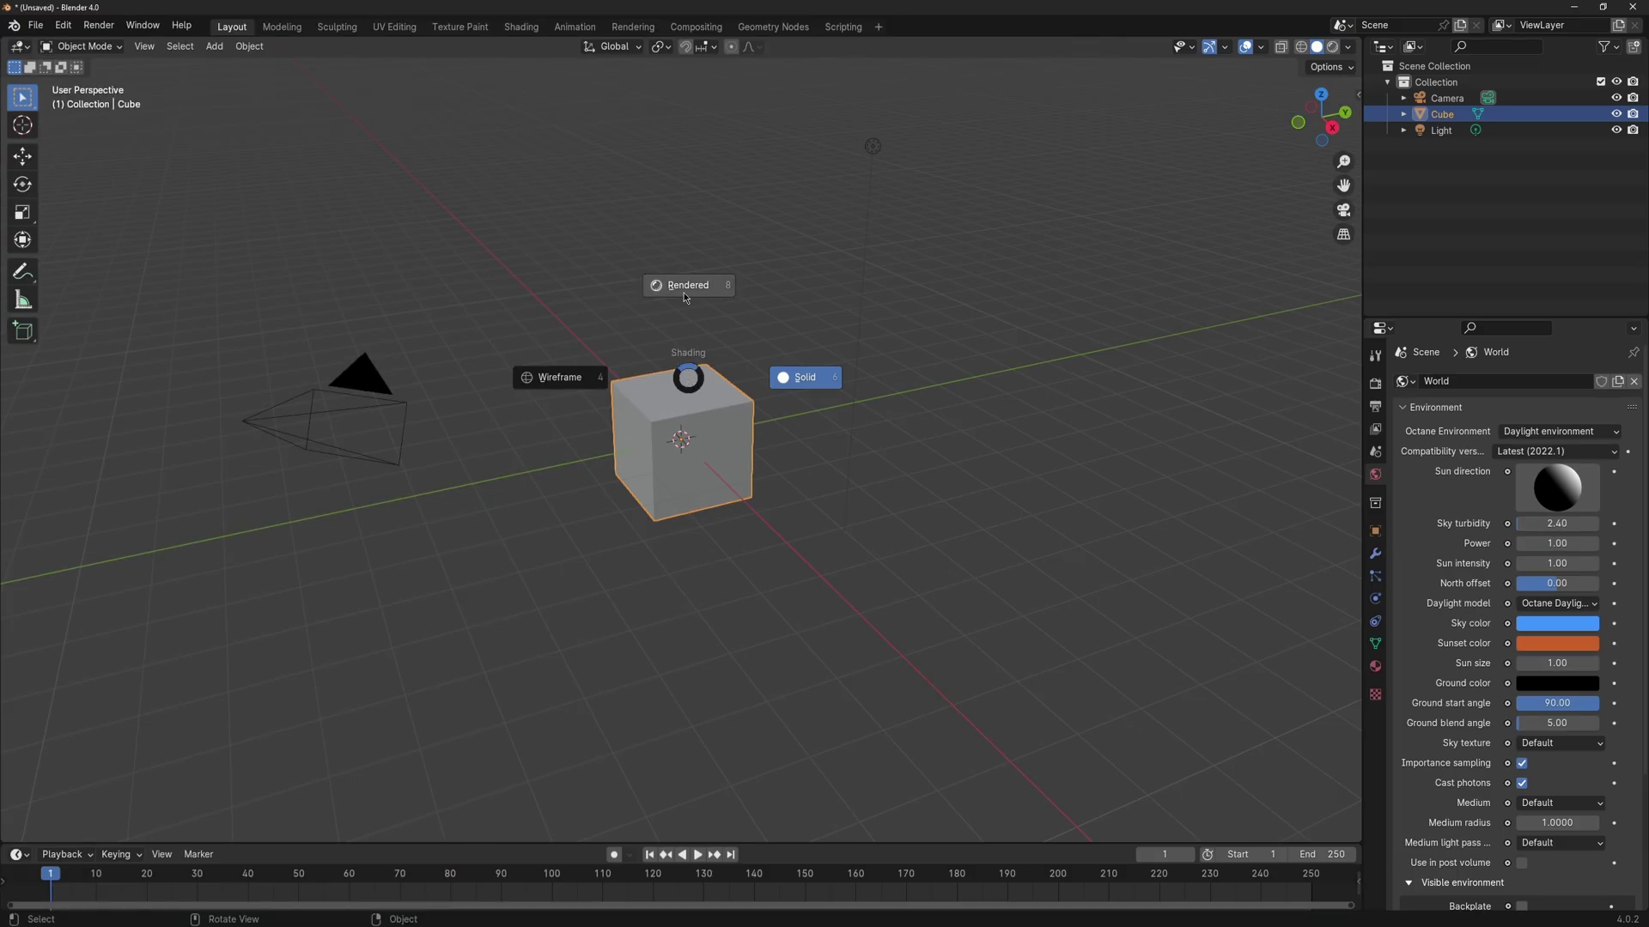
click(685, 297)
mouse_move(652, 369)
middle_down()
mouse_move(857, 367)
mouse_move(868, 444)
mouse_move(710, 441)
mouse_move(689, 416)
mouse_move(706, 399)
mouse_move(701, 416)
middle_up()
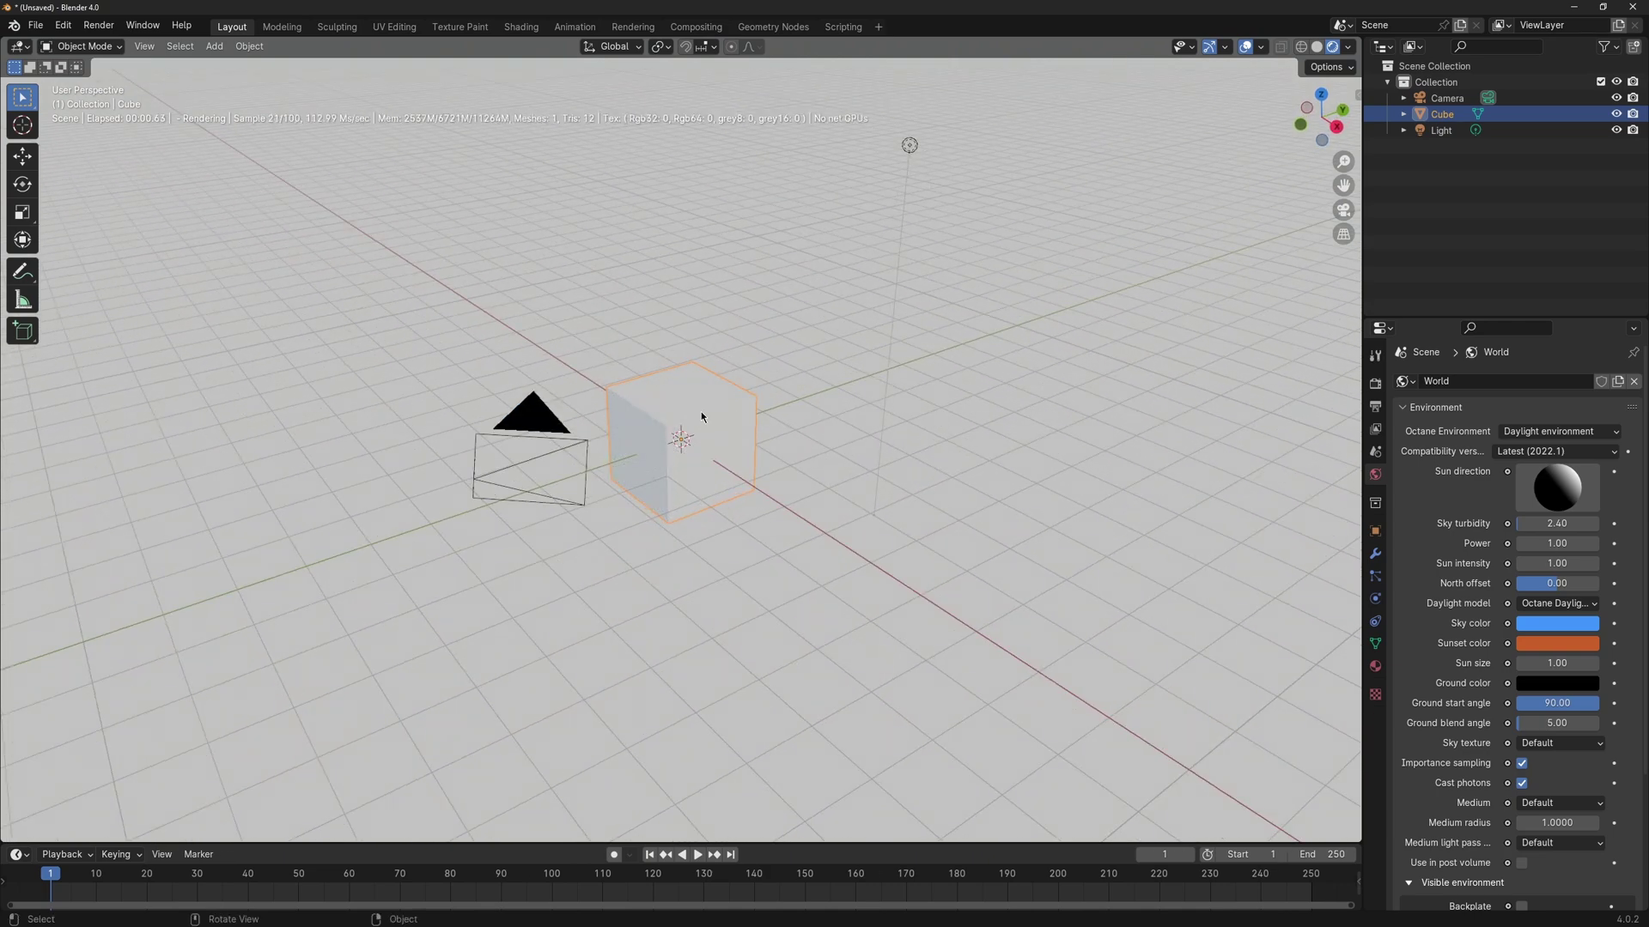
key(z)
click(818, 420)
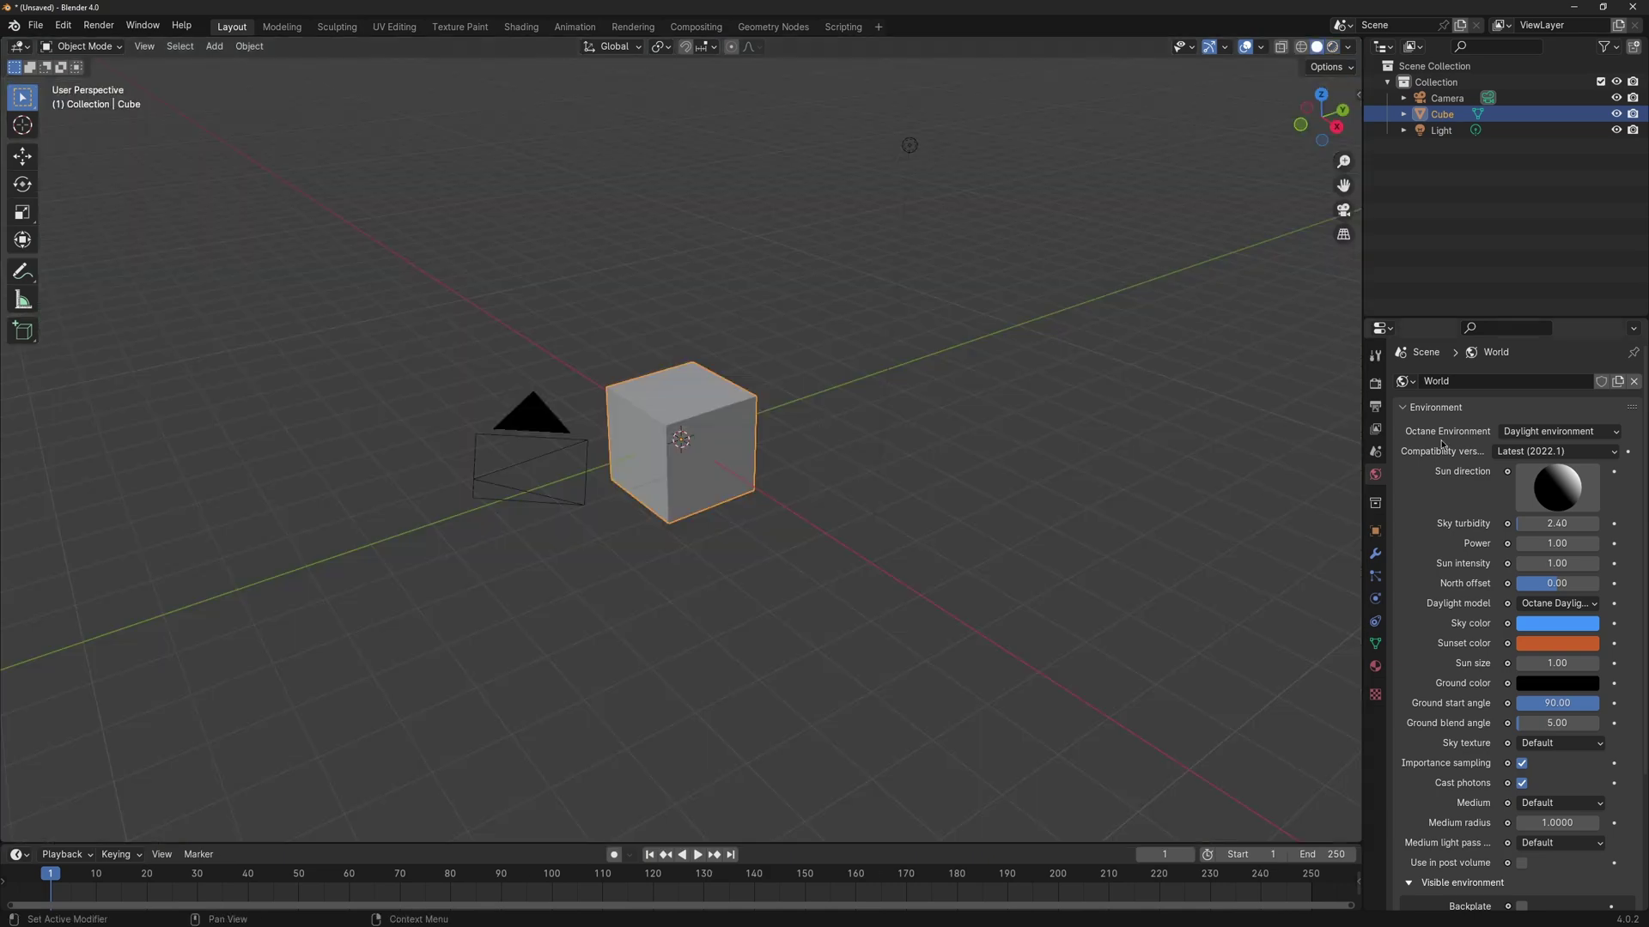
- Add a New Default Octane Kernel node tree (Direct lighting, 500 max samples) and close the node editor
click(1375, 383)
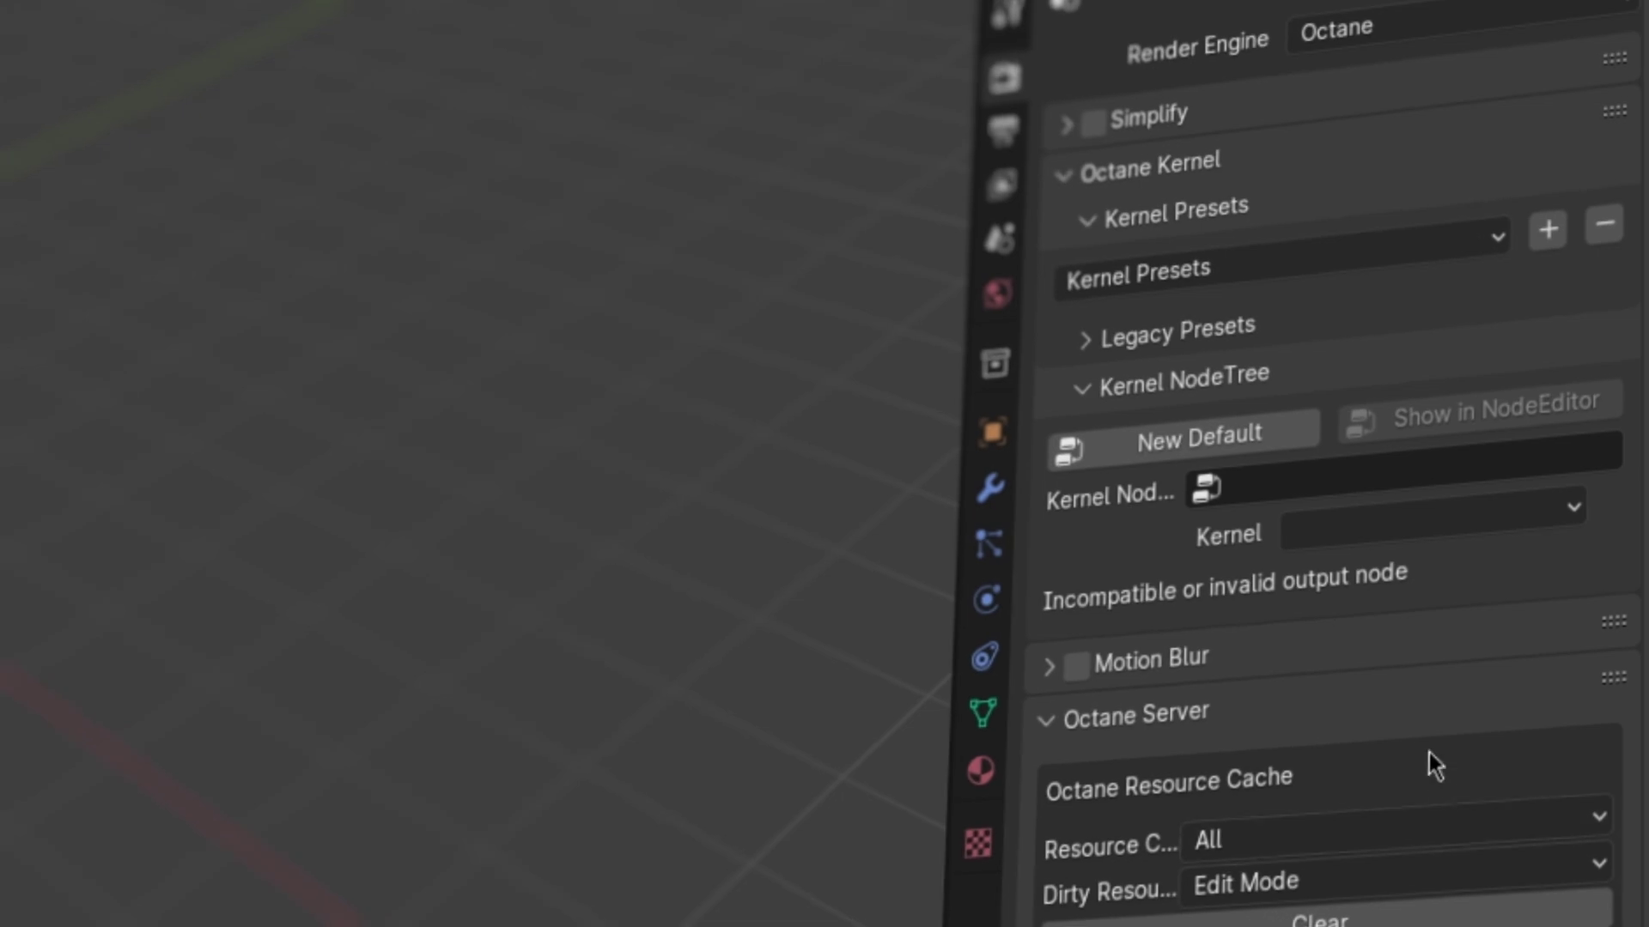
click(1197, 438)
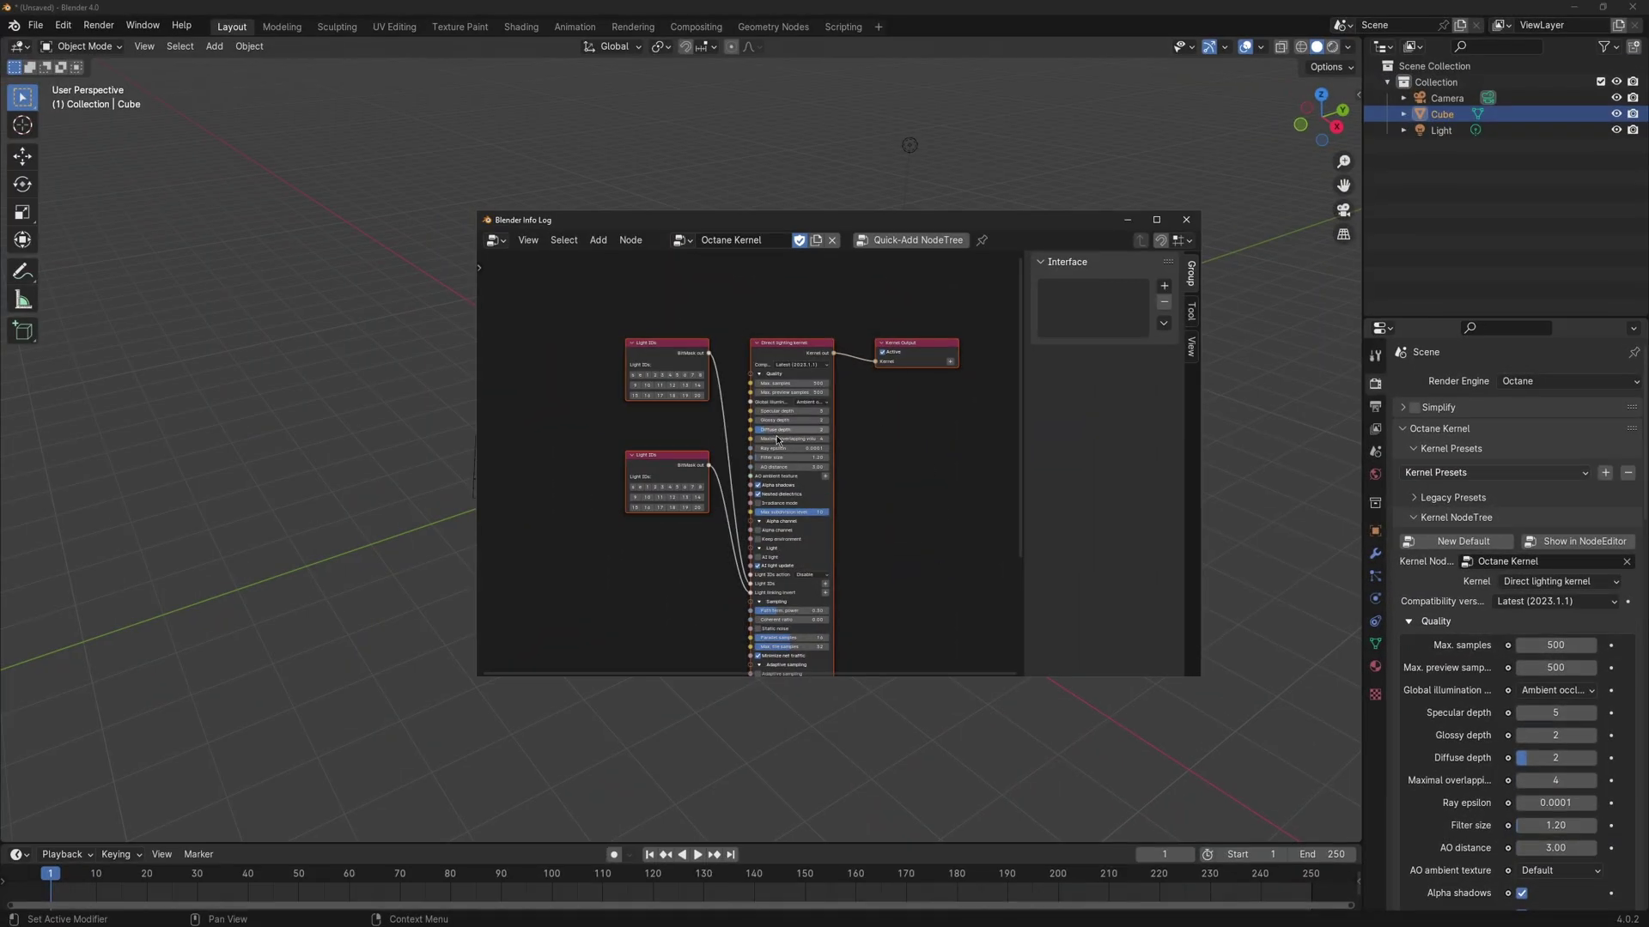
click(1186, 220)
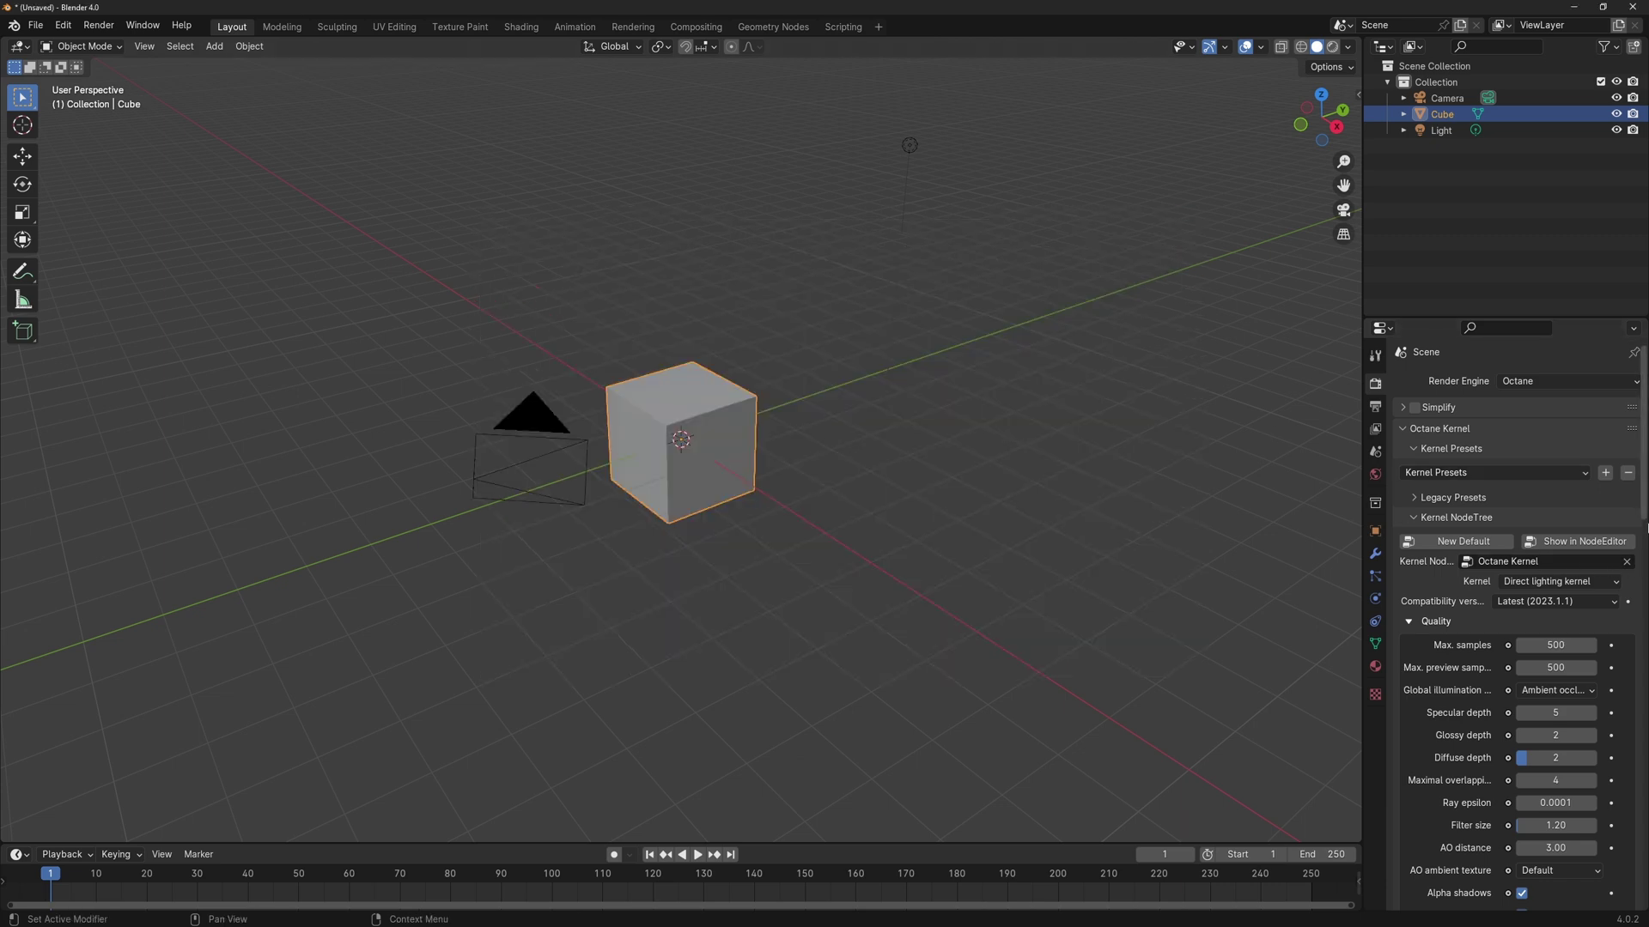
drag(1644, 515, 1644, 917)
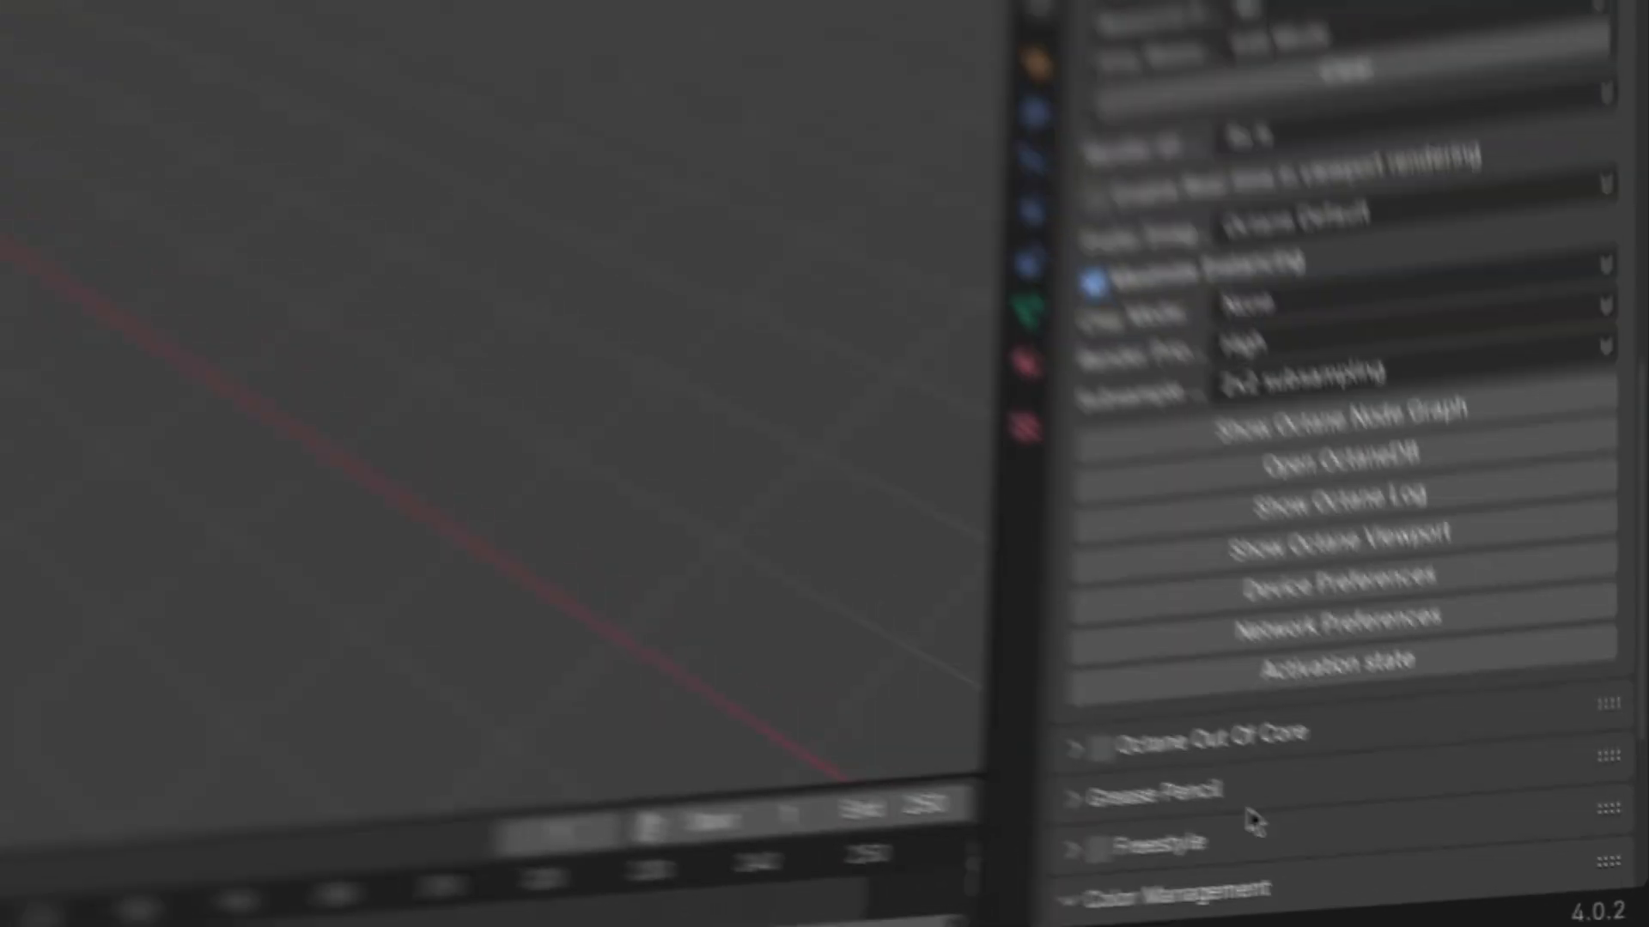
- Set the Color Management View Transform to Raw
scroll(1362, 807, down, 8)
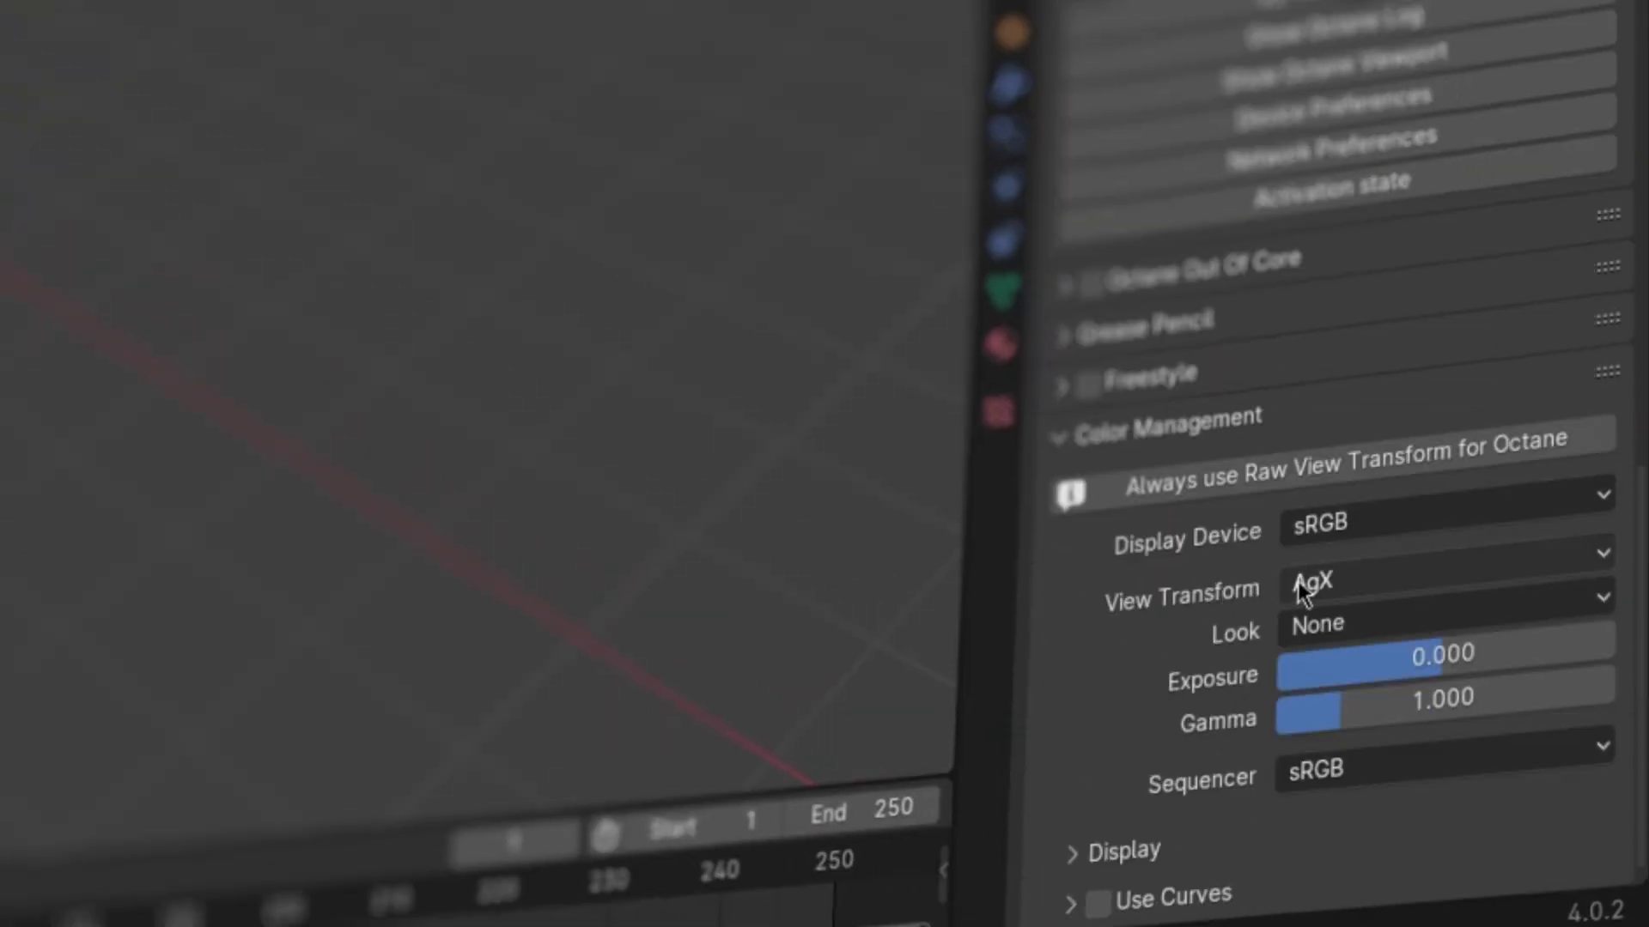
click(1361, 587)
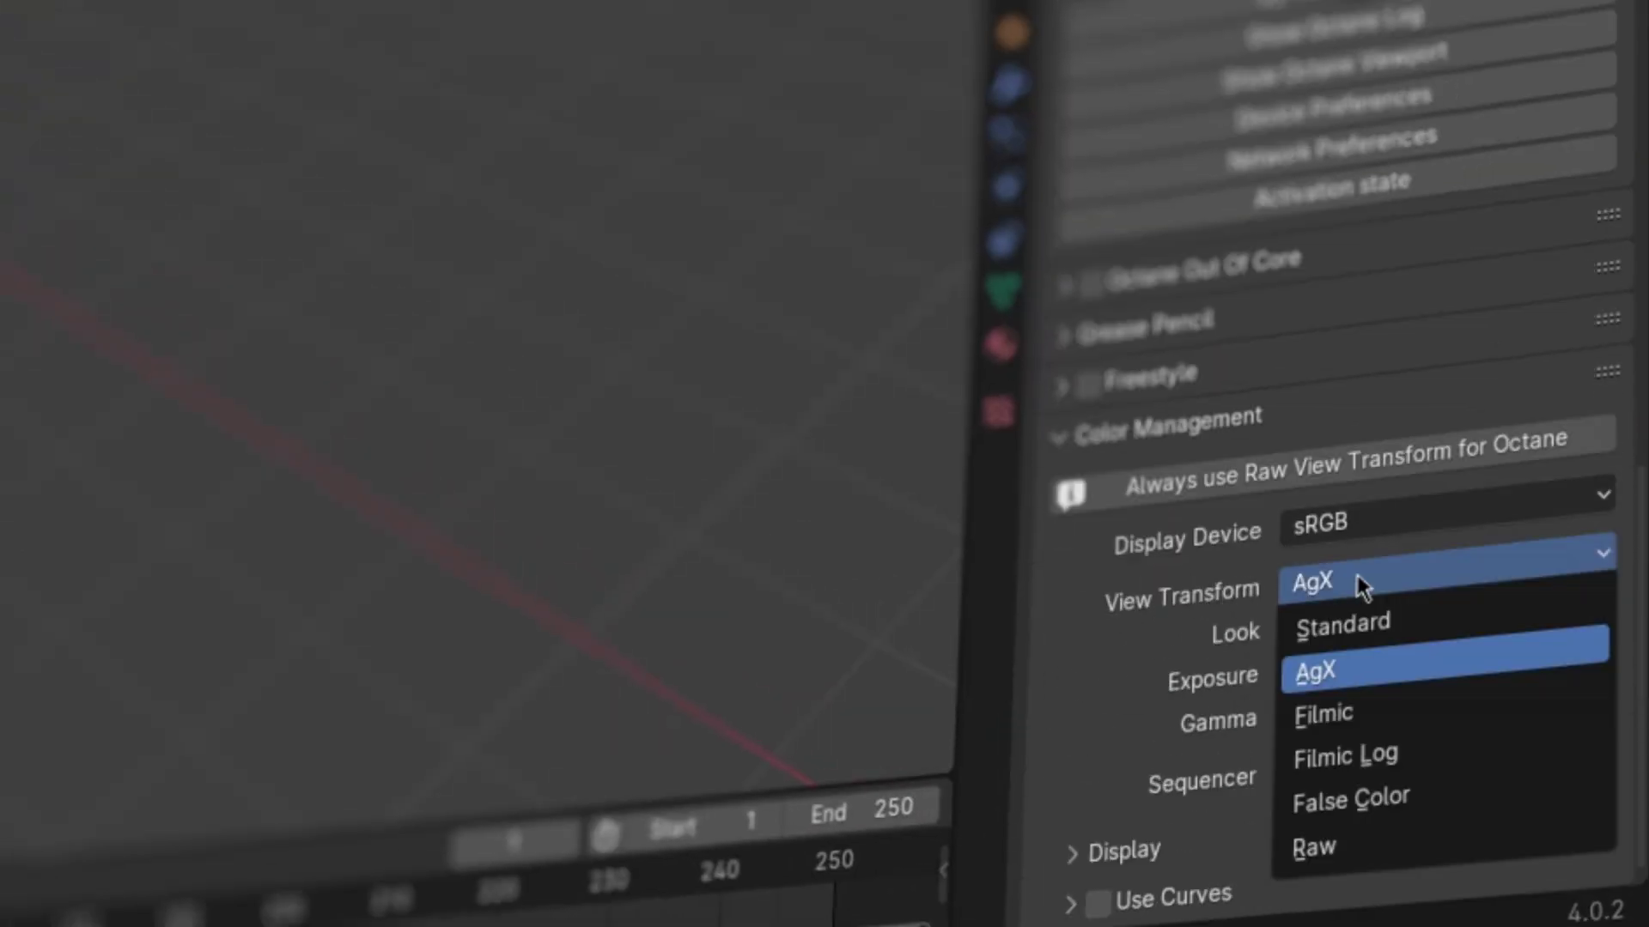
click(1316, 850)
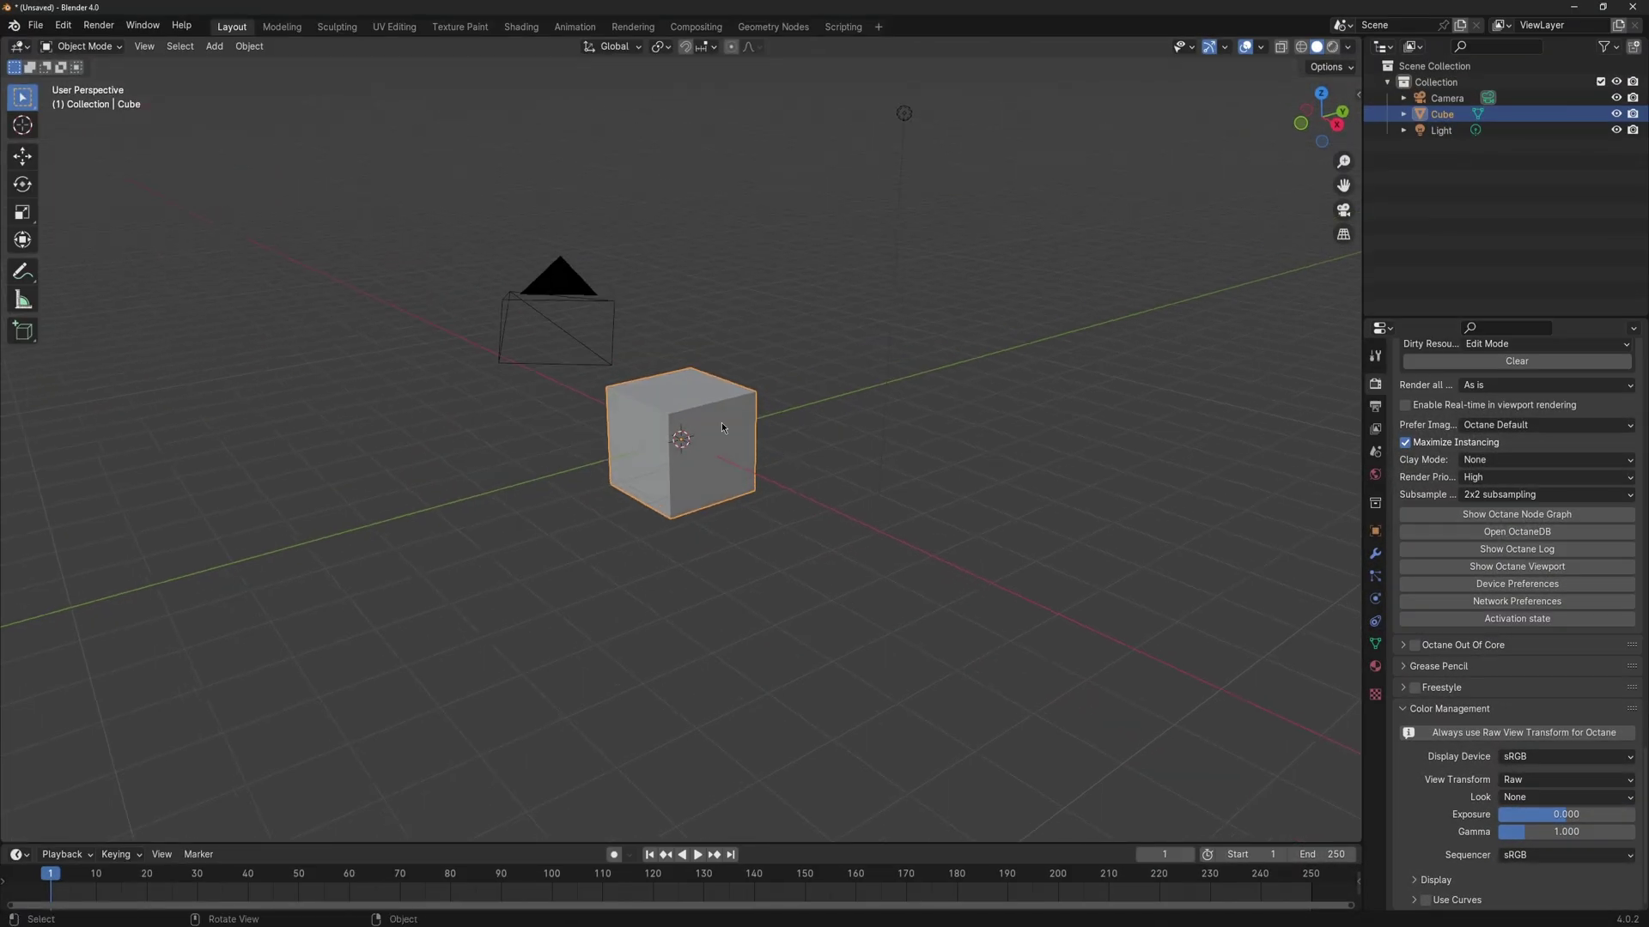
- Preview the cube with live Octane rendering while orbiting, then return to Solid shading
key(z)
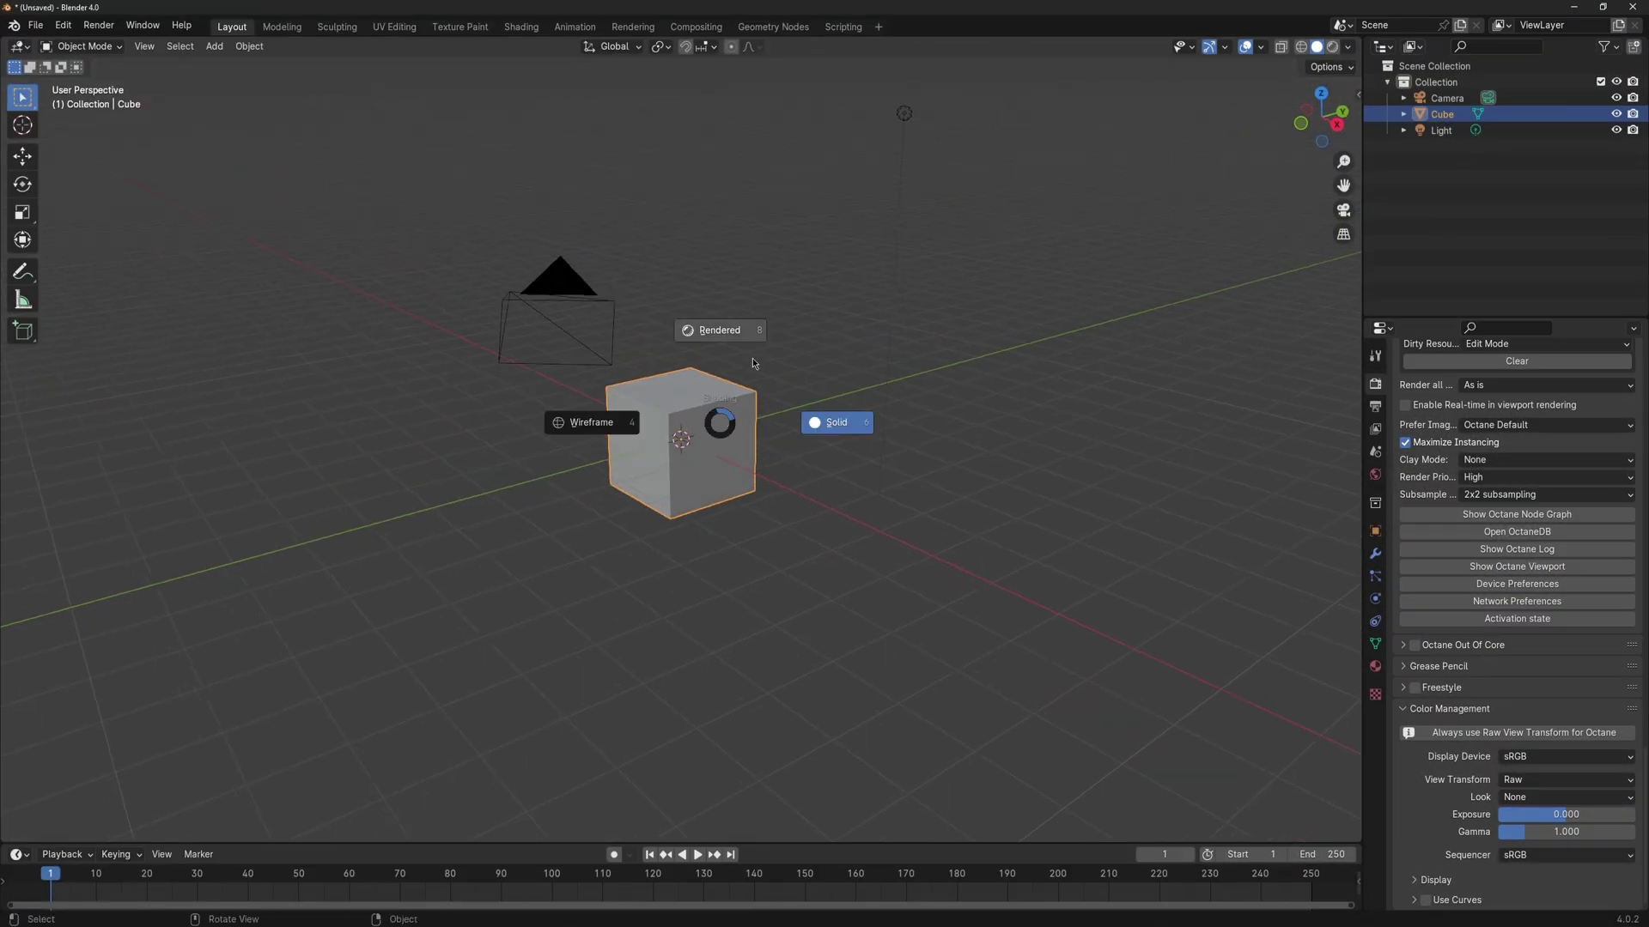
click(723, 338)
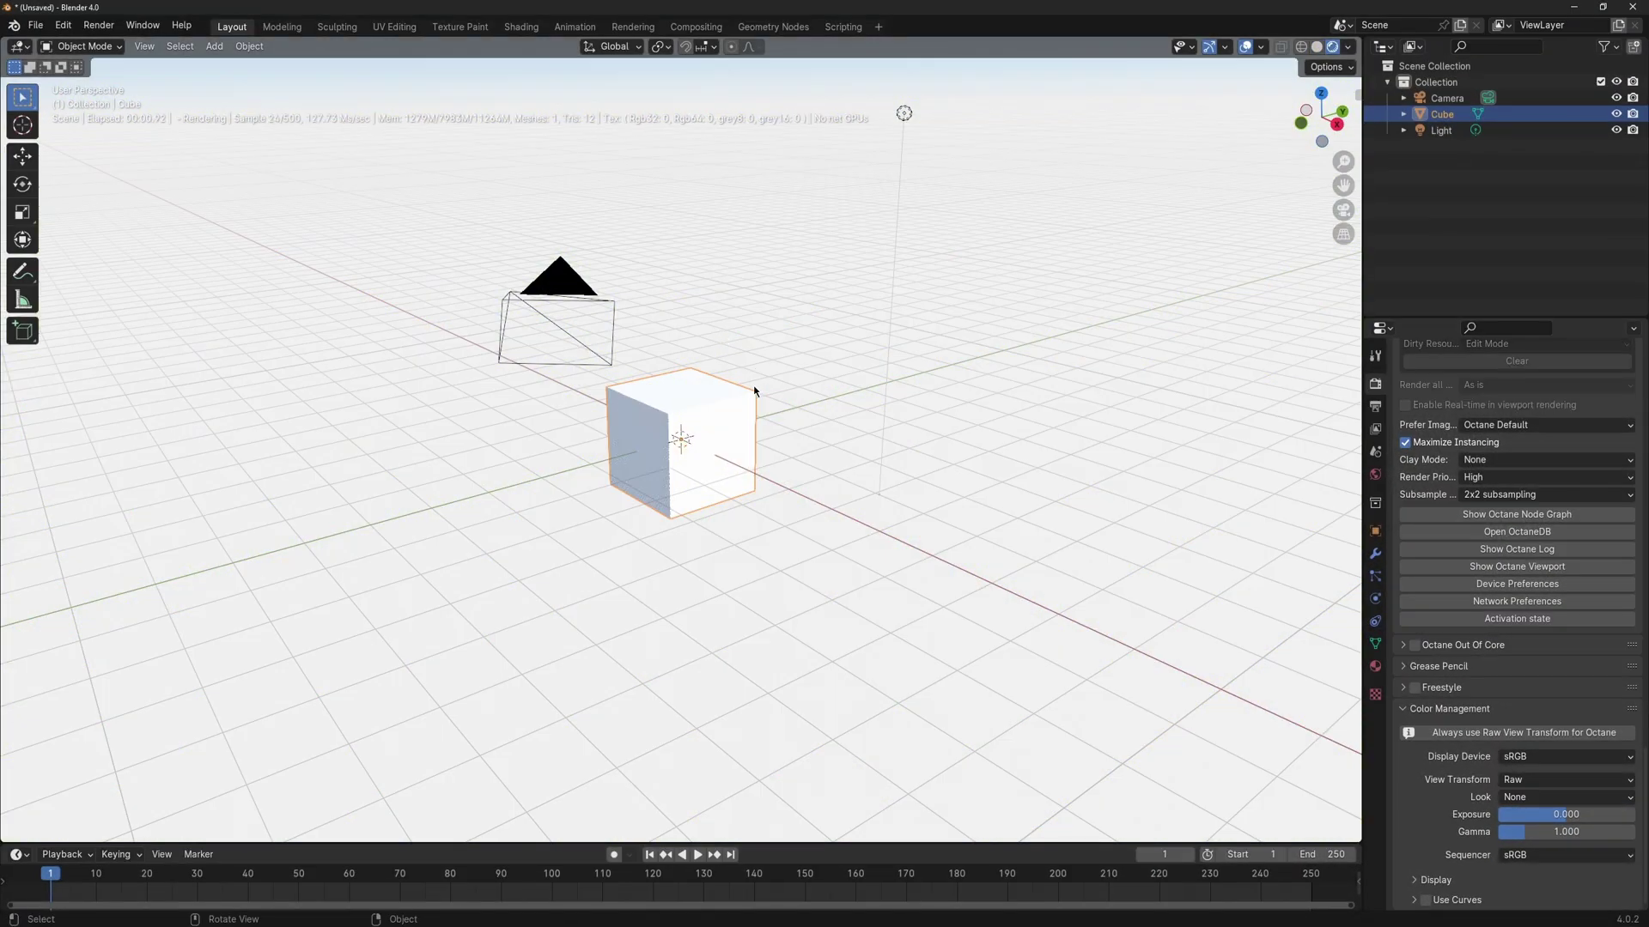
mouse_move(755, 387)
middle_down()
mouse_move(797, 427)
mouse_move(913, 441)
mouse_move(1012, 416)
mouse_move(1019, 389)
mouse_move(939, 372)
mouse_move(920, 435)
mouse_move(771, 465)
mouse_move(614, 447)
middle_up()
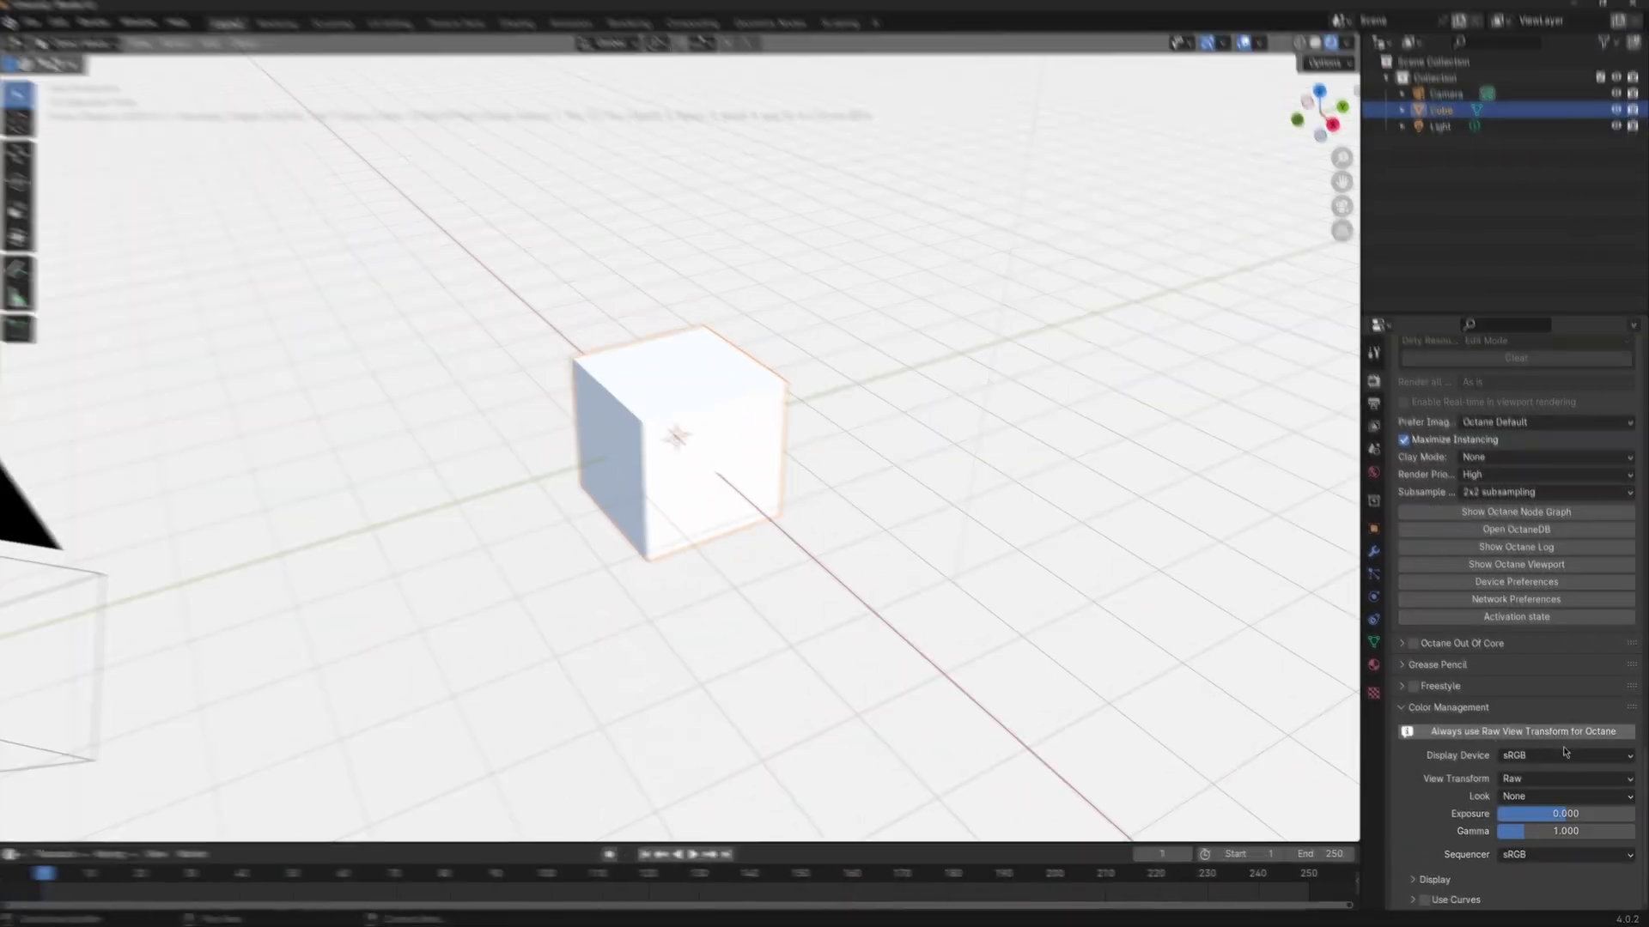
key(z)
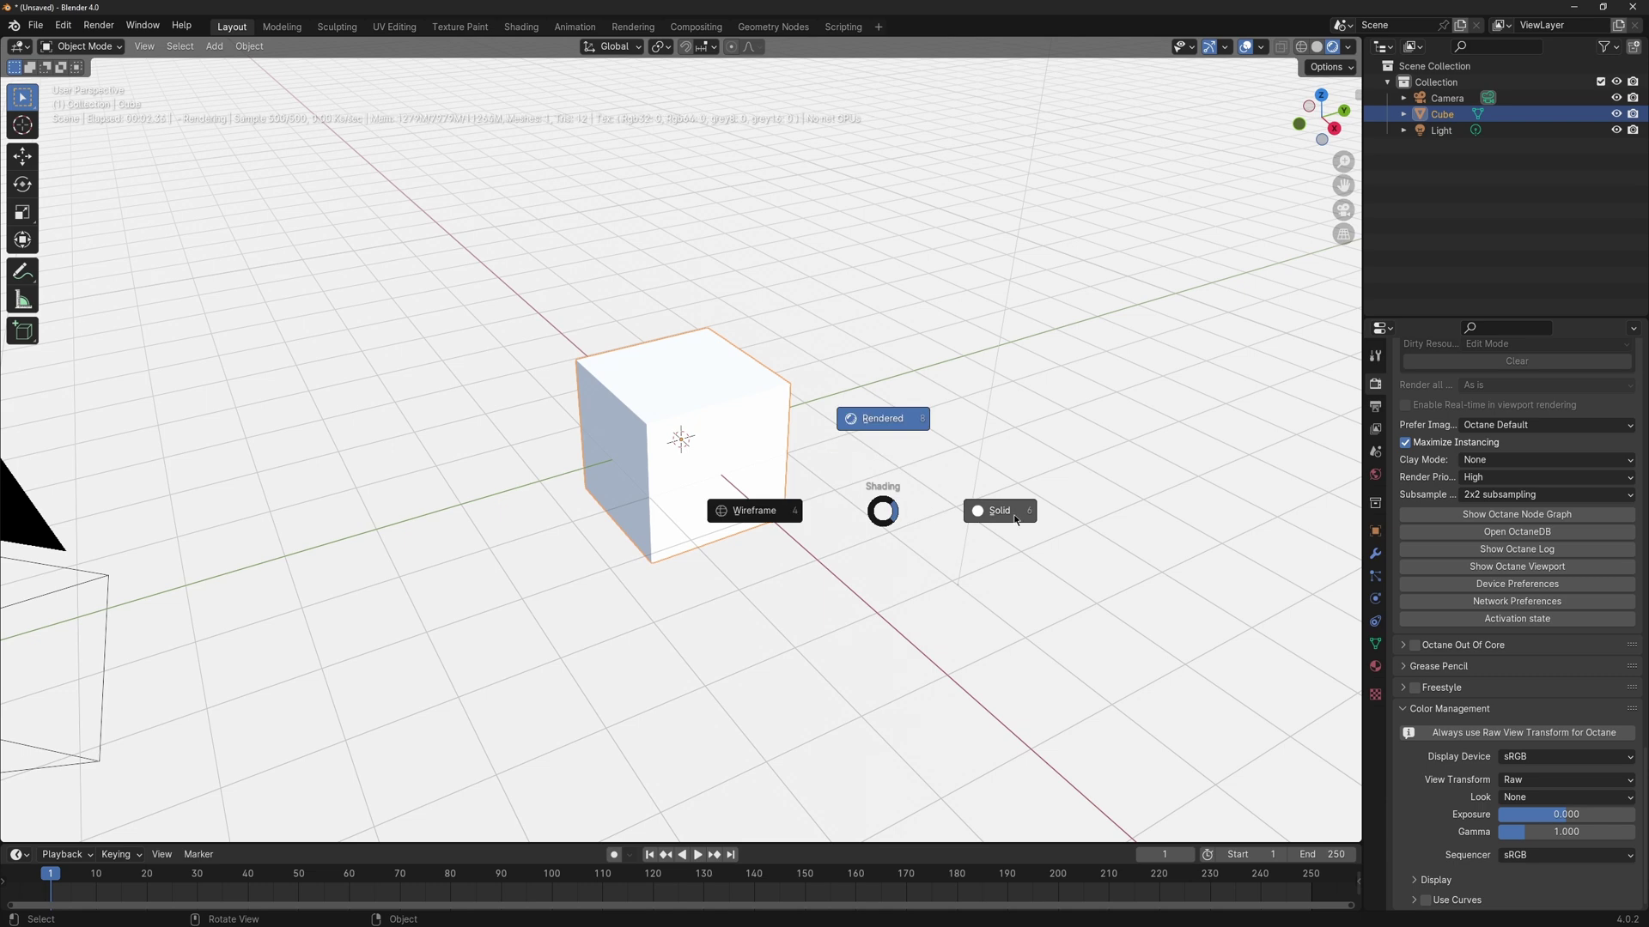
click(1000, 510)
- Scroll Render properties back to the top and bring up the File > New template list
scroll(1537, 533, up, 3)
scroll(1541, 567, up, 3)
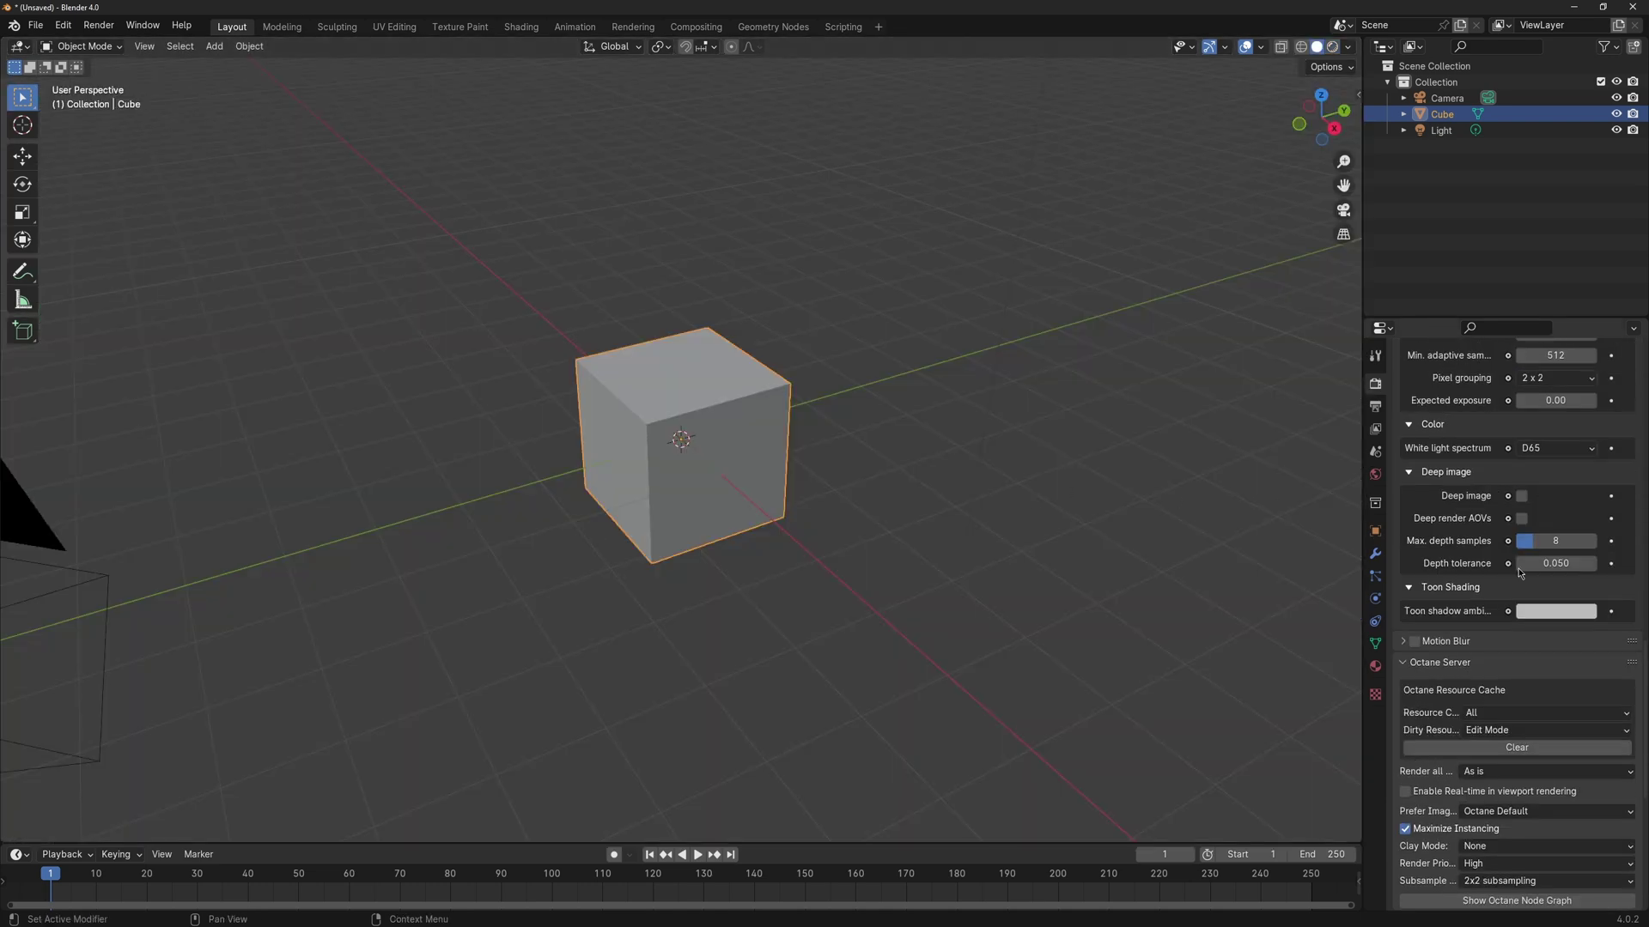
scroll(1545, 601, up, 5)
scroll(1544, 601, up, 5)
scroll(1538, 532, up, 5)
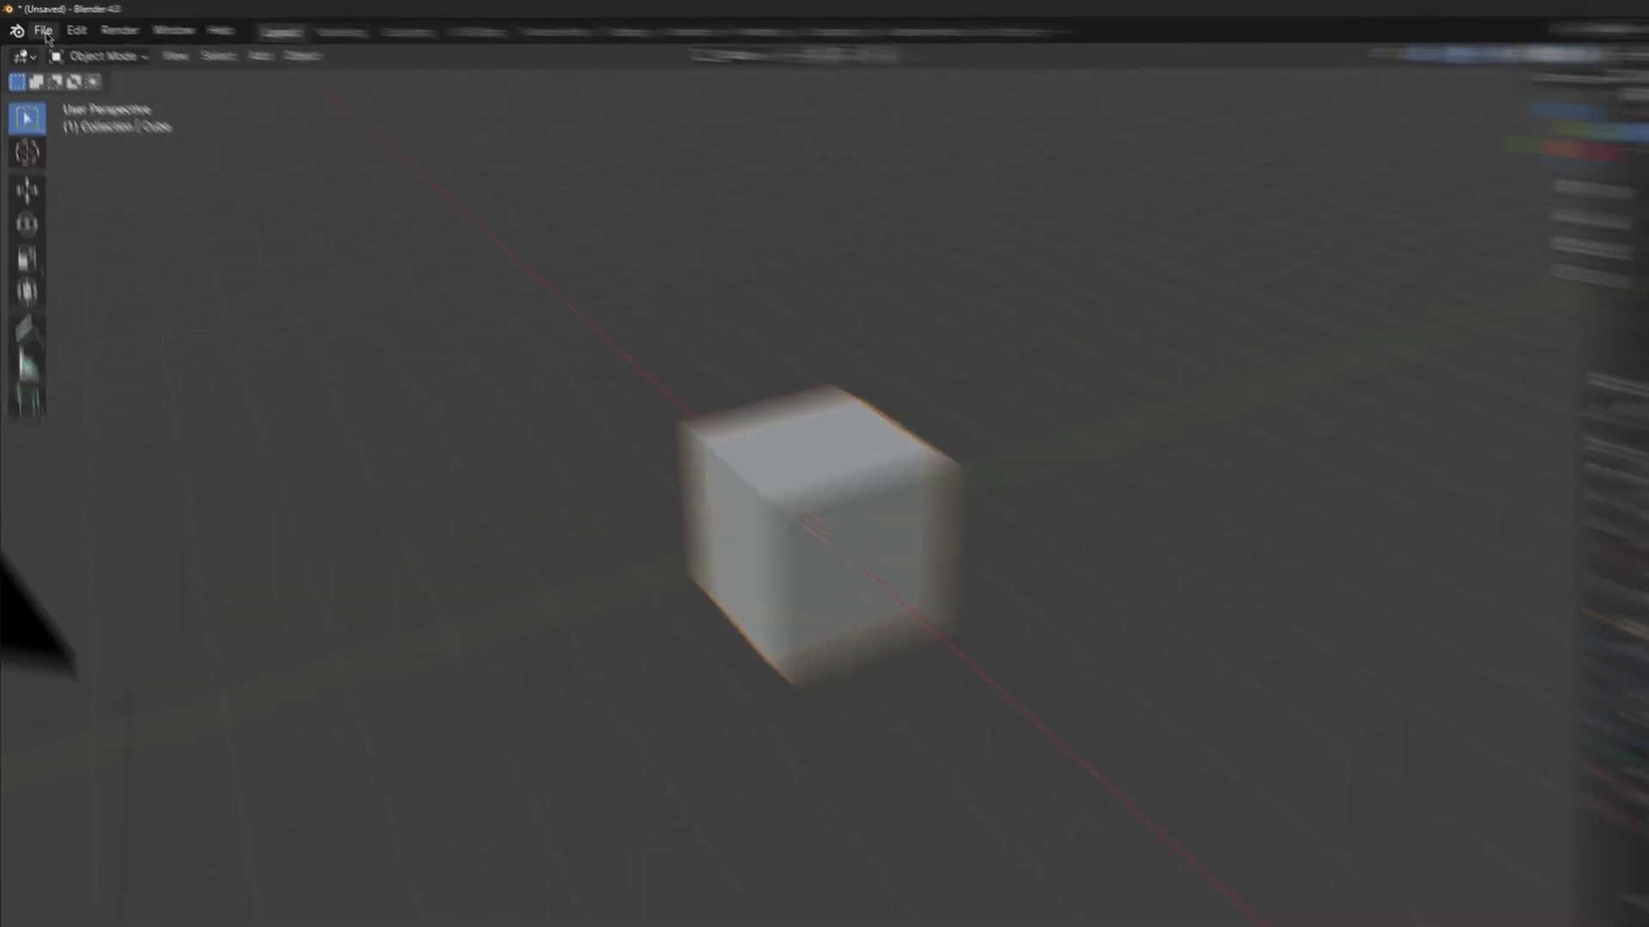
click(35, 24)
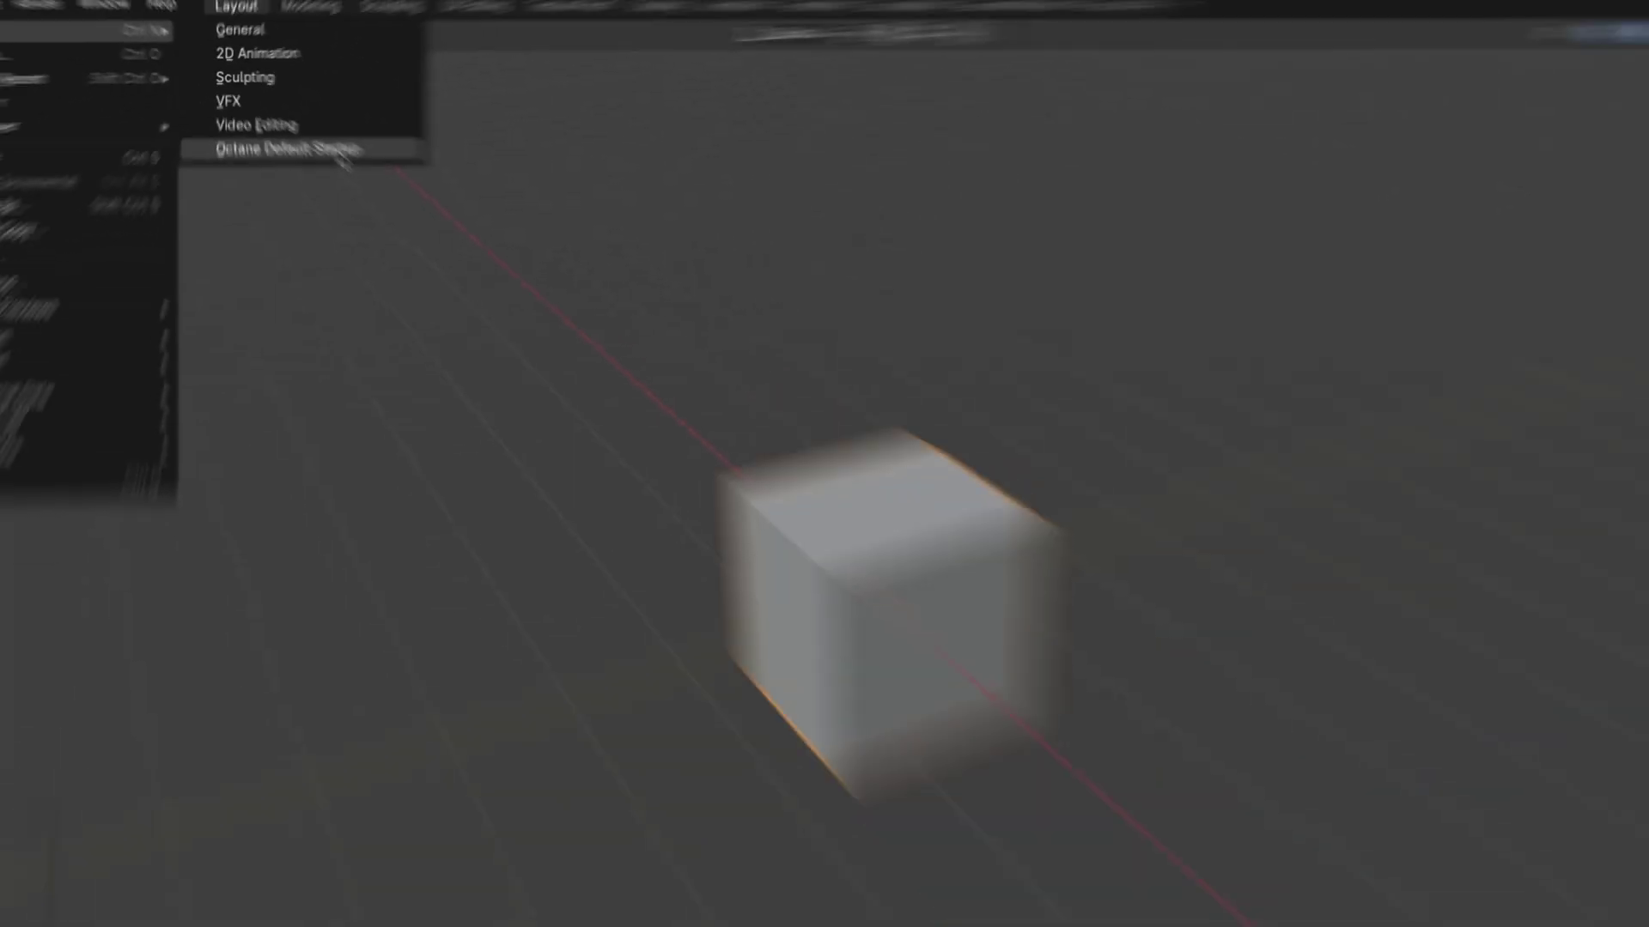
- Start a new file from Octane Default Startup and enlarge the world node editor to inspect its Daylight nodes
click(417, 210)
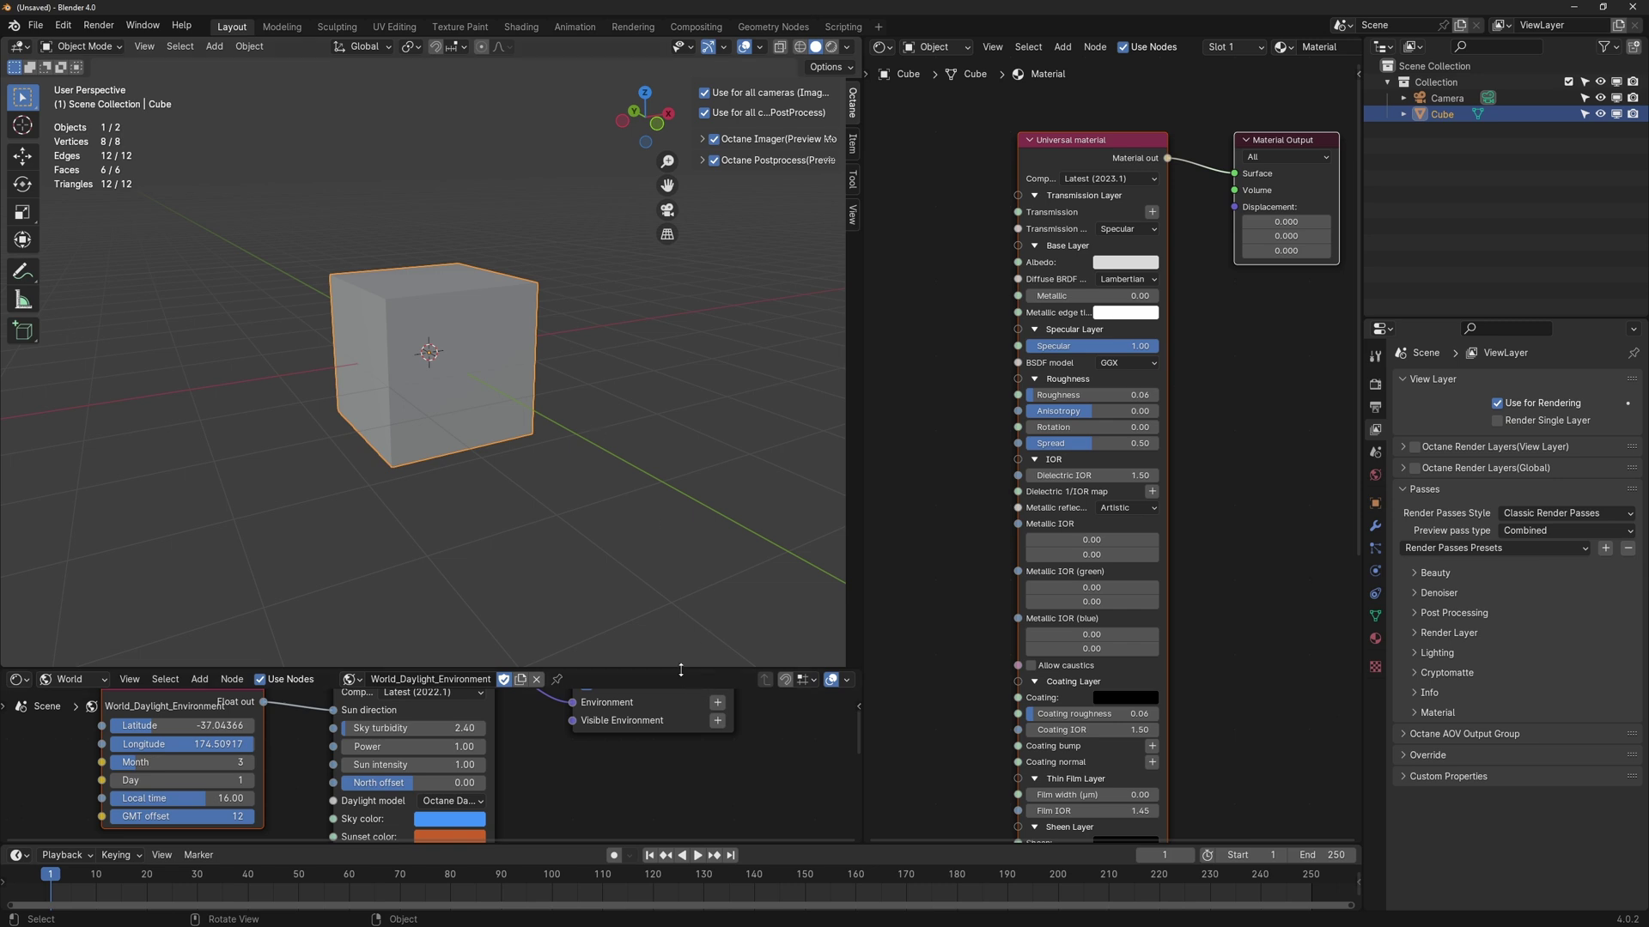
drag(680, 669, 681, 495)
scroll(601, 687, down, 3)
middle_drag(515, 687, 602, 697)
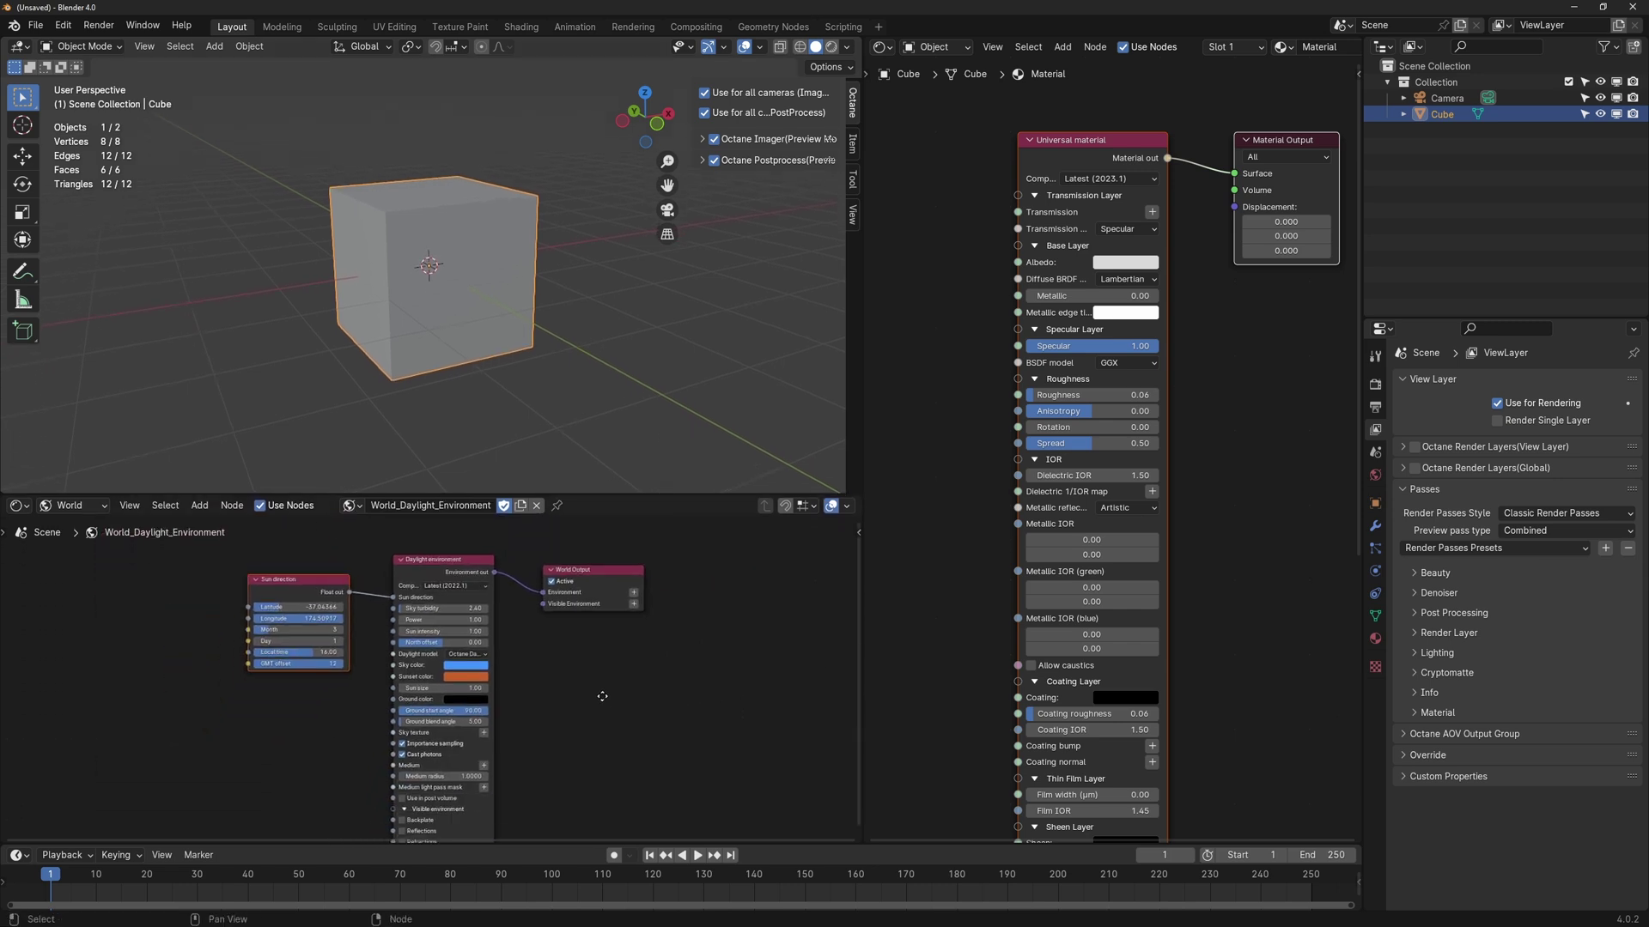
scroll(537, 679, down, 2)
drag(265, 547, 660, 826)
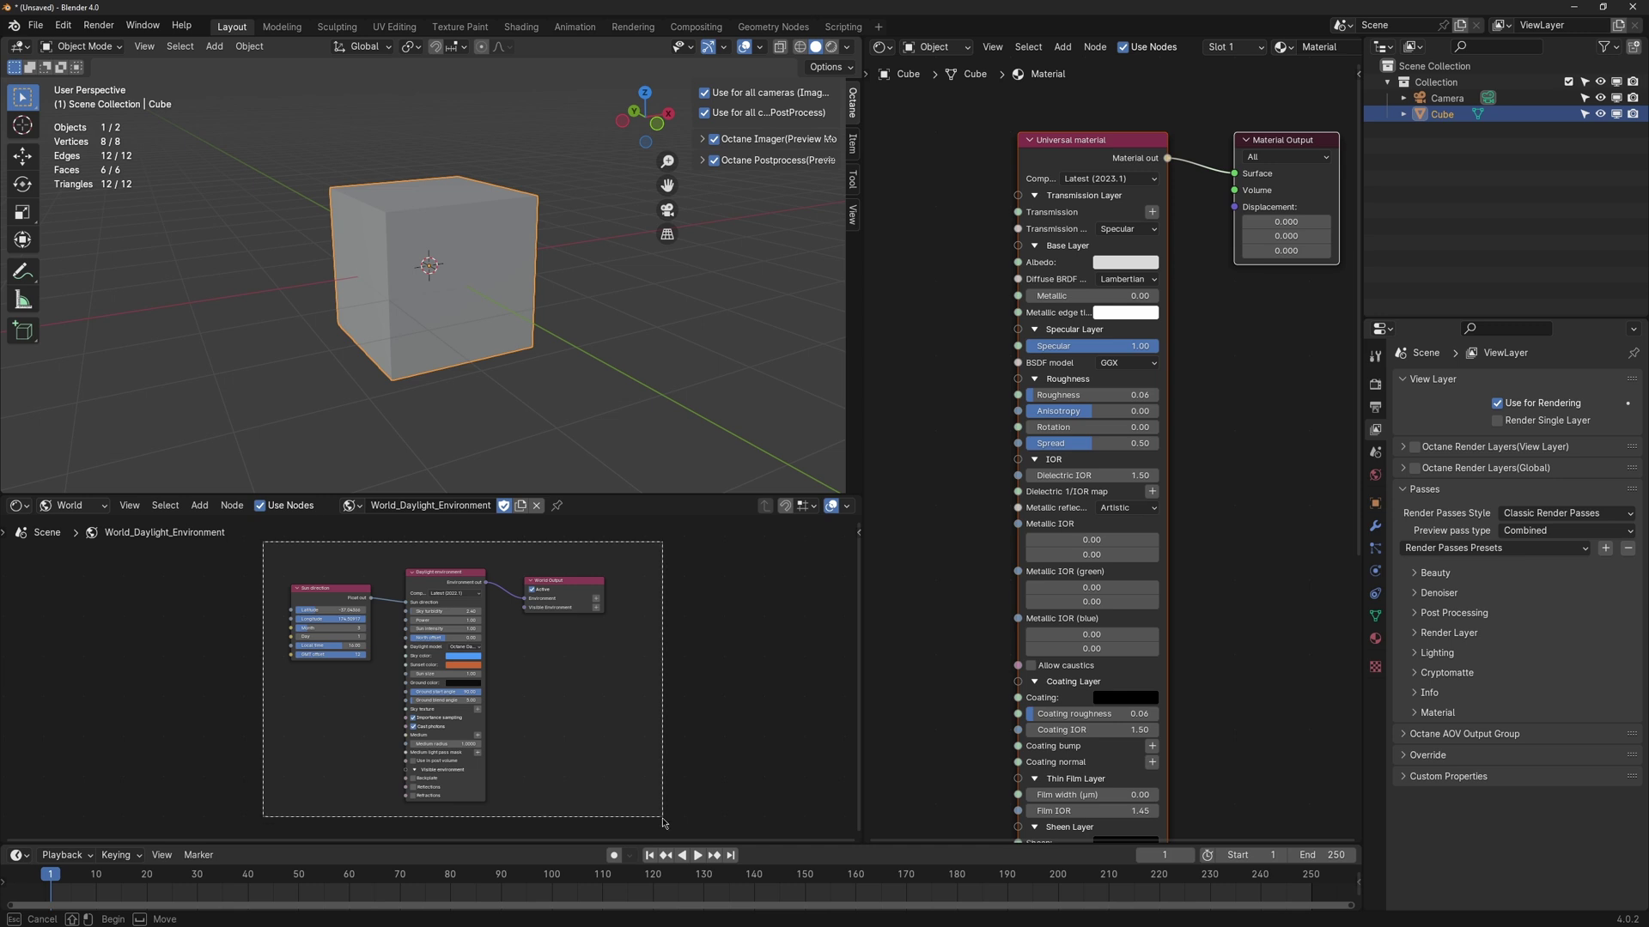
click(625, 718)
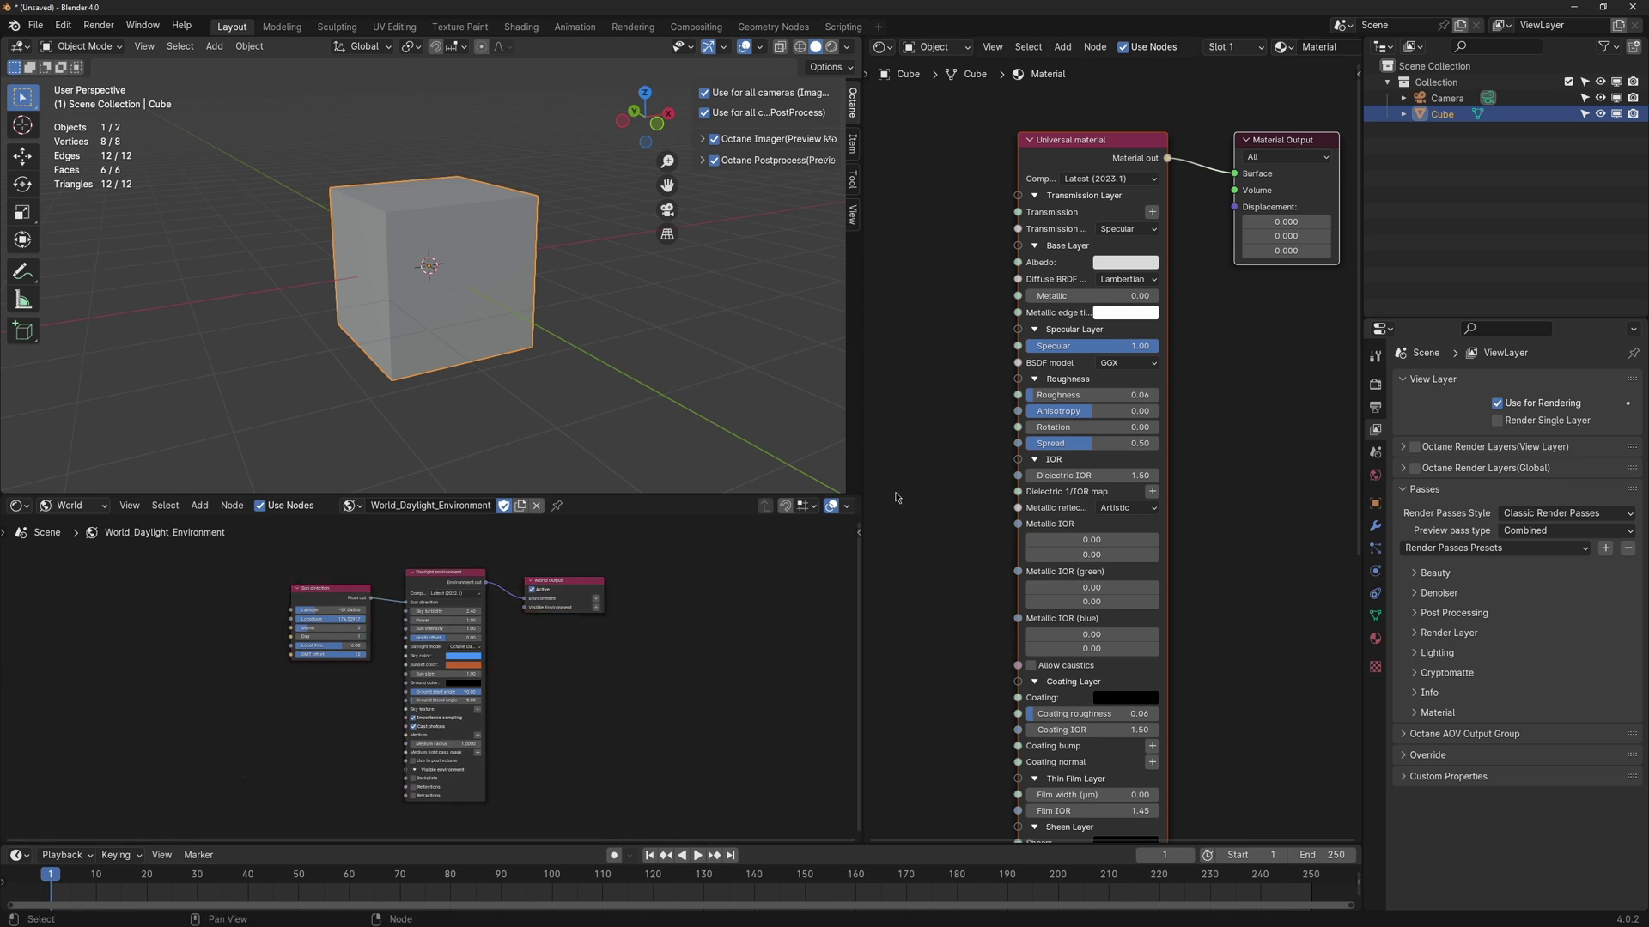
- Pan the cube's Universal material nodes into view and check the Render properties
scroll(1082, 335, down, 1)
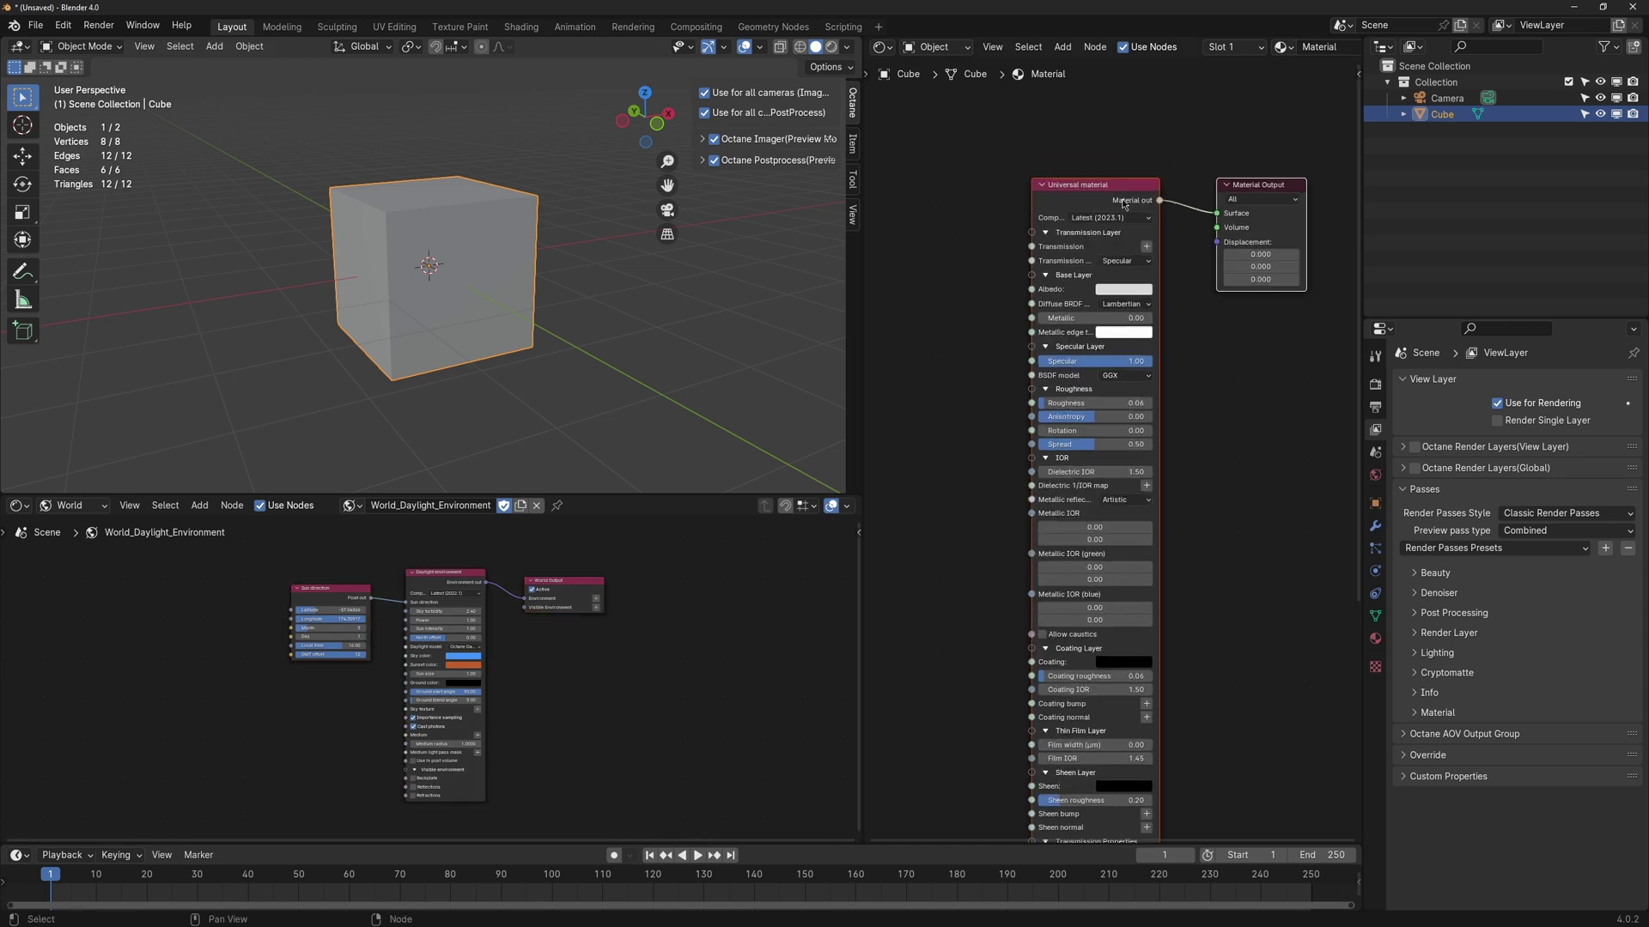
middle_drag(1139, 235, 1090, 199)
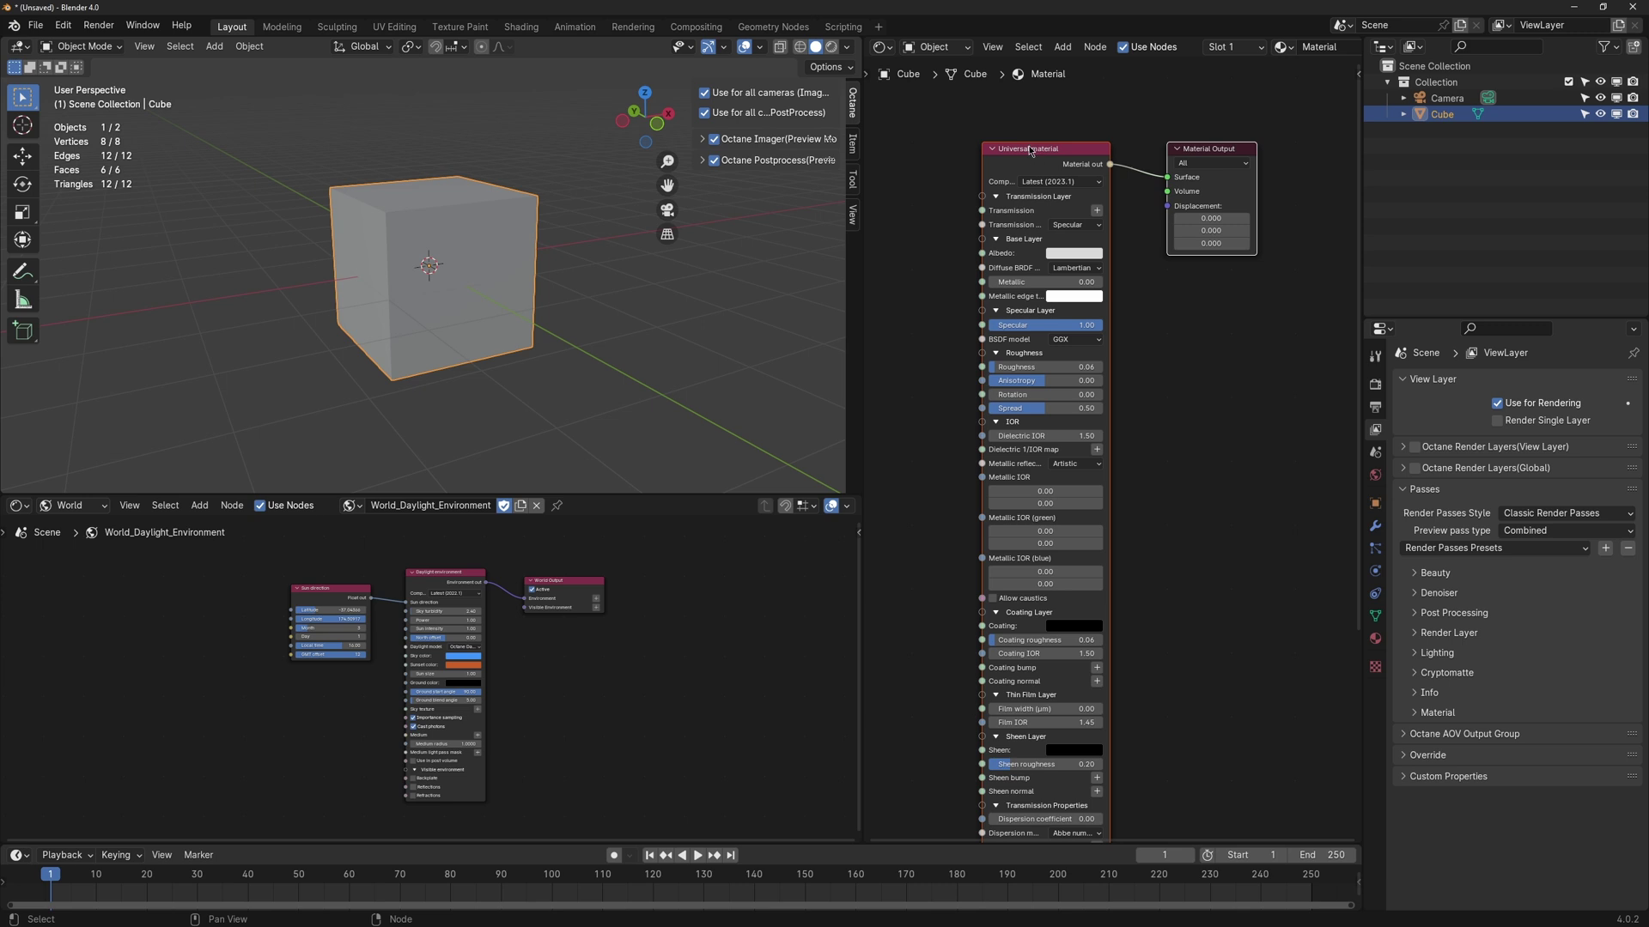
click(1375, 384)
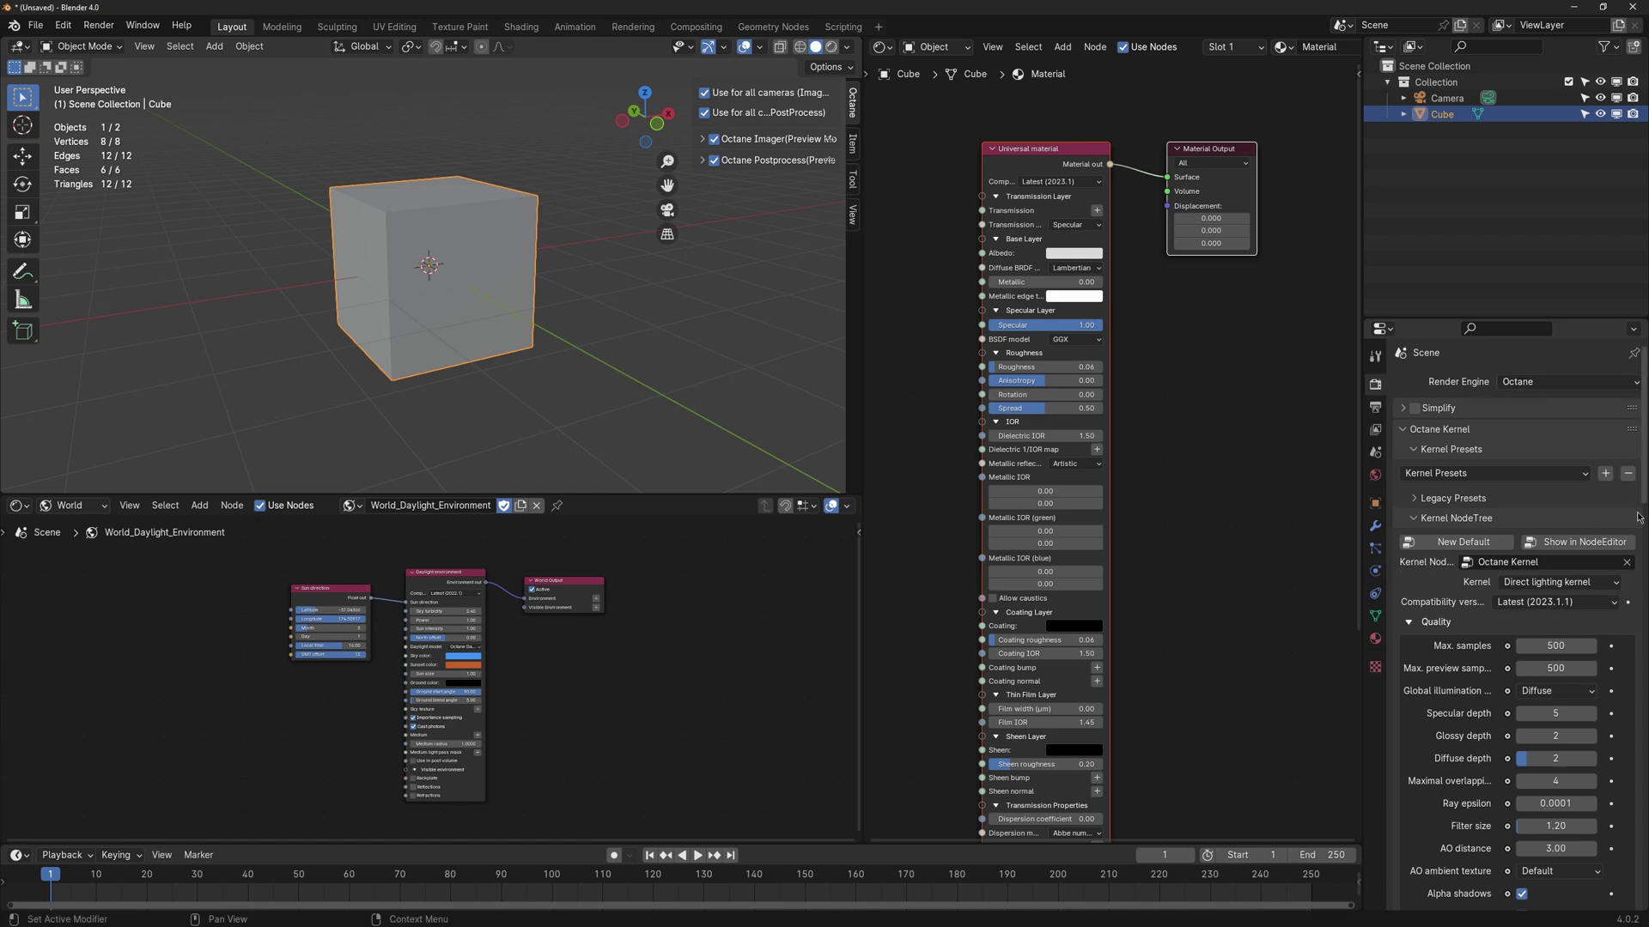
drag(1644, 497, 1381, 786)
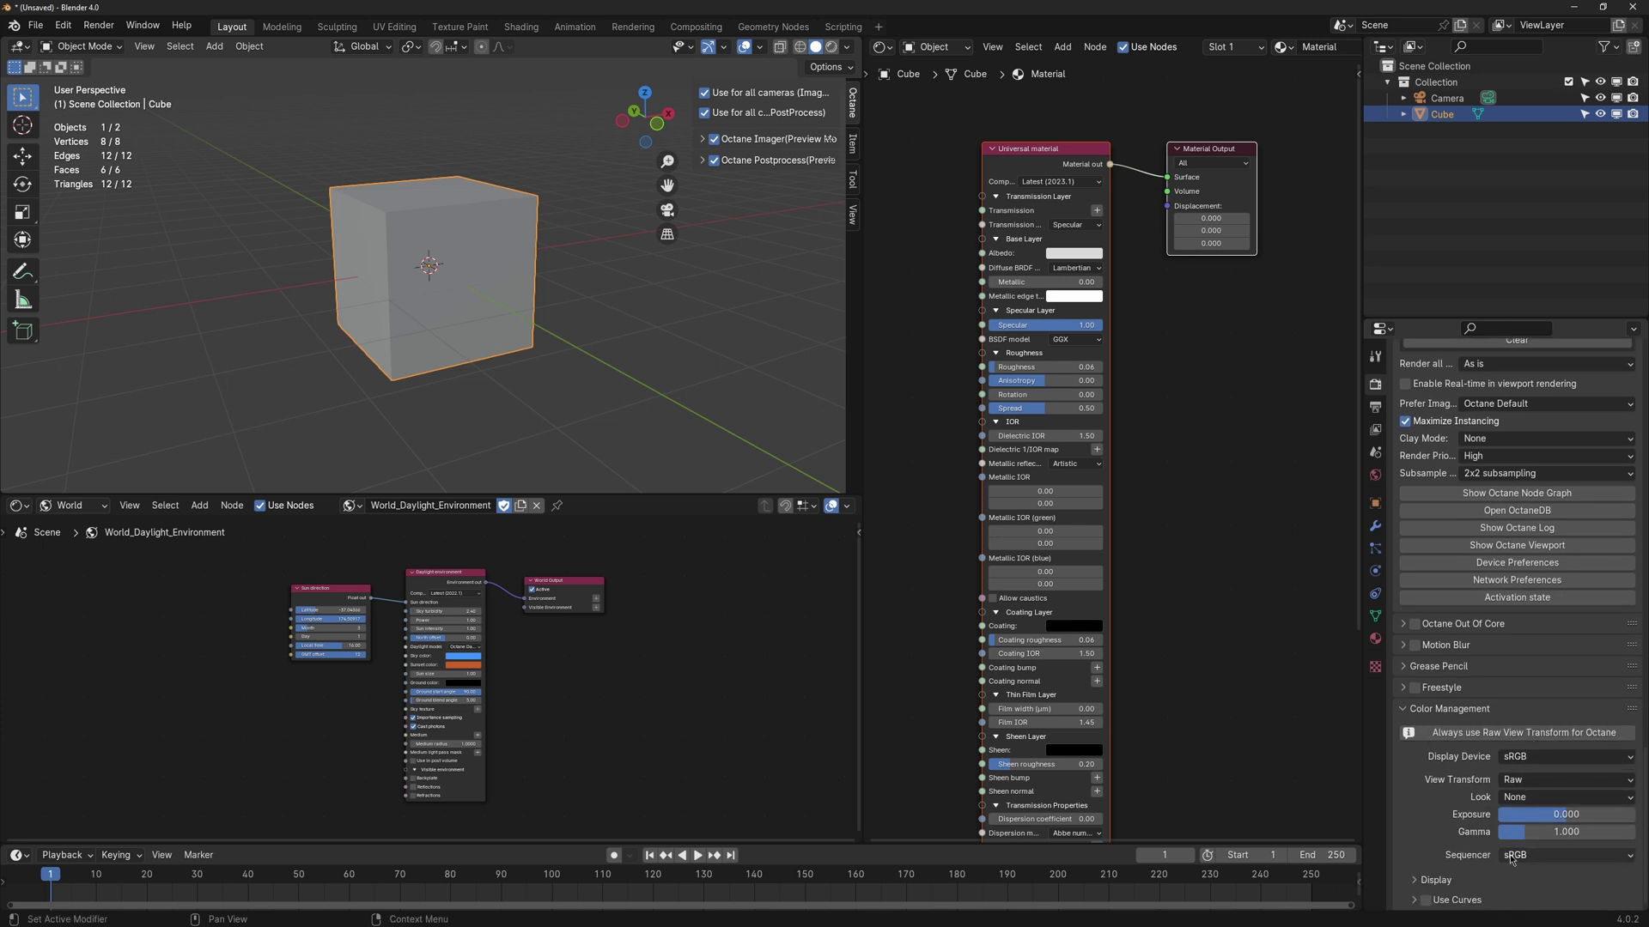
scroll(1236, 594, down, 2)
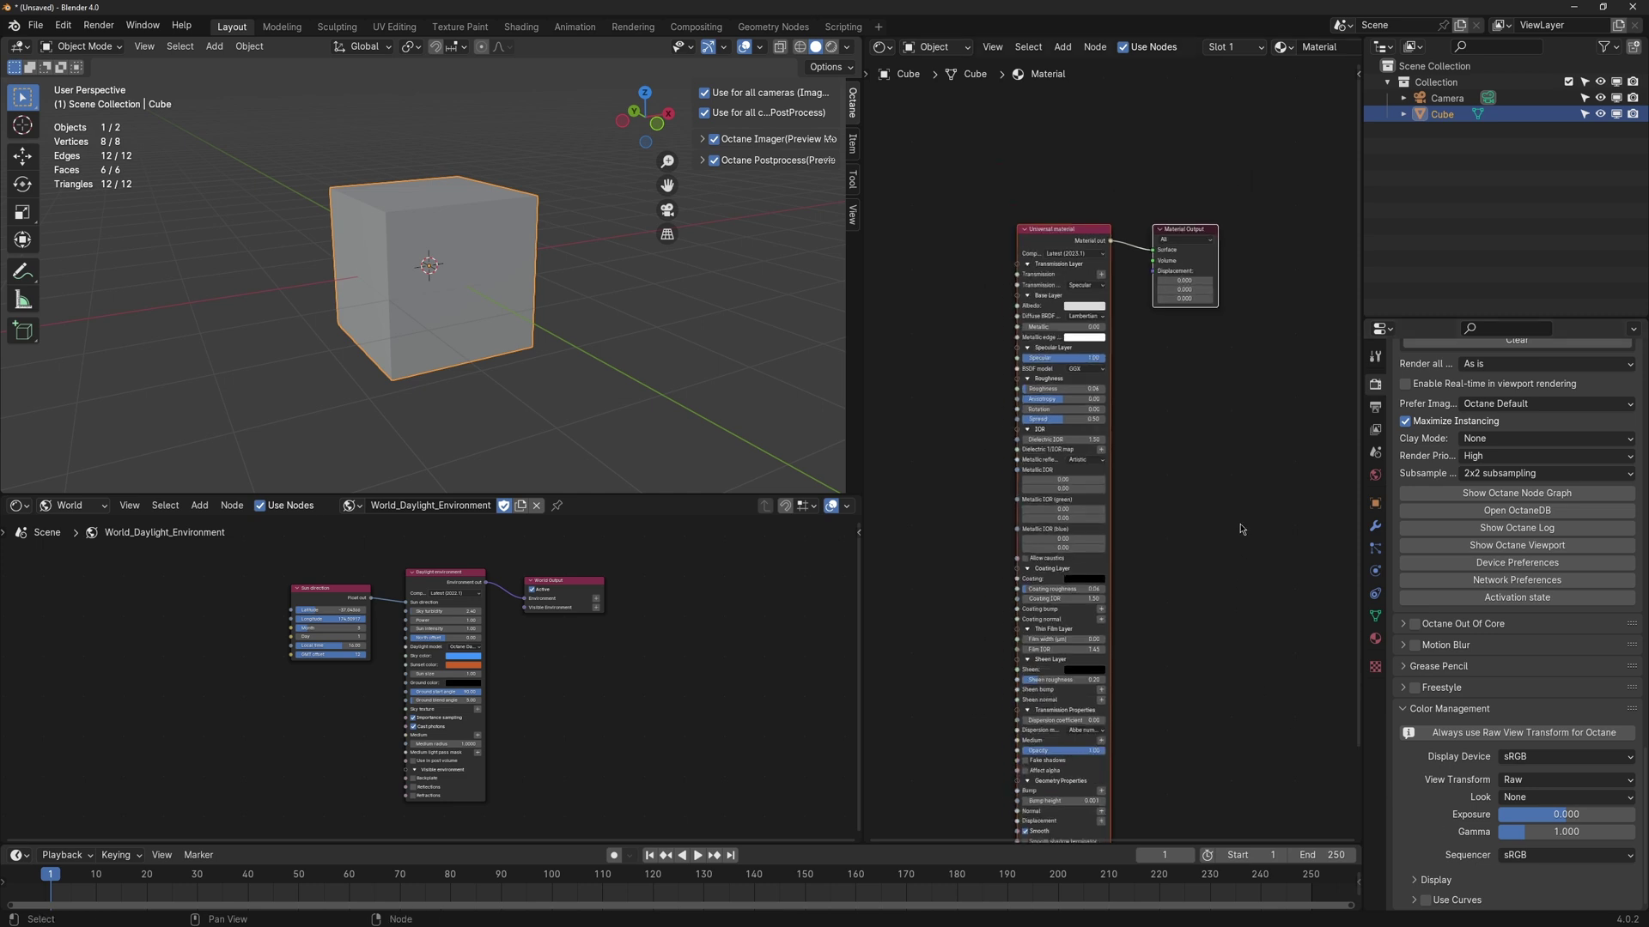
middle_drag(1240, 529, 1214, 446)
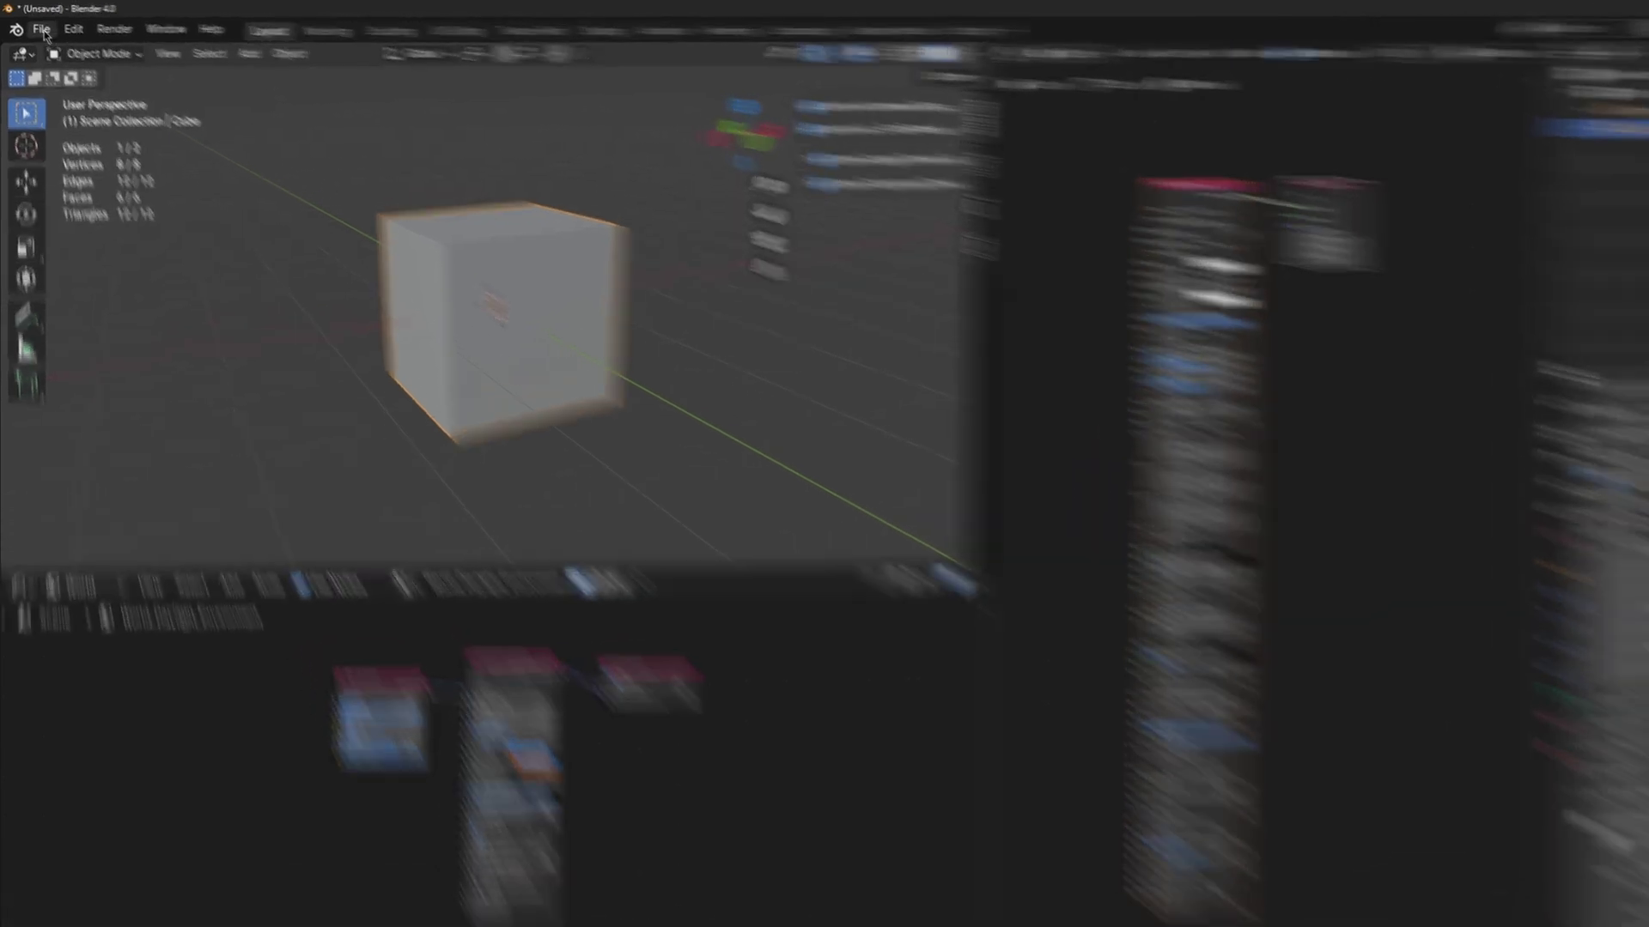
- Save the current scene via File > Defaults > Save Startup File and confirm
click(36, 25)
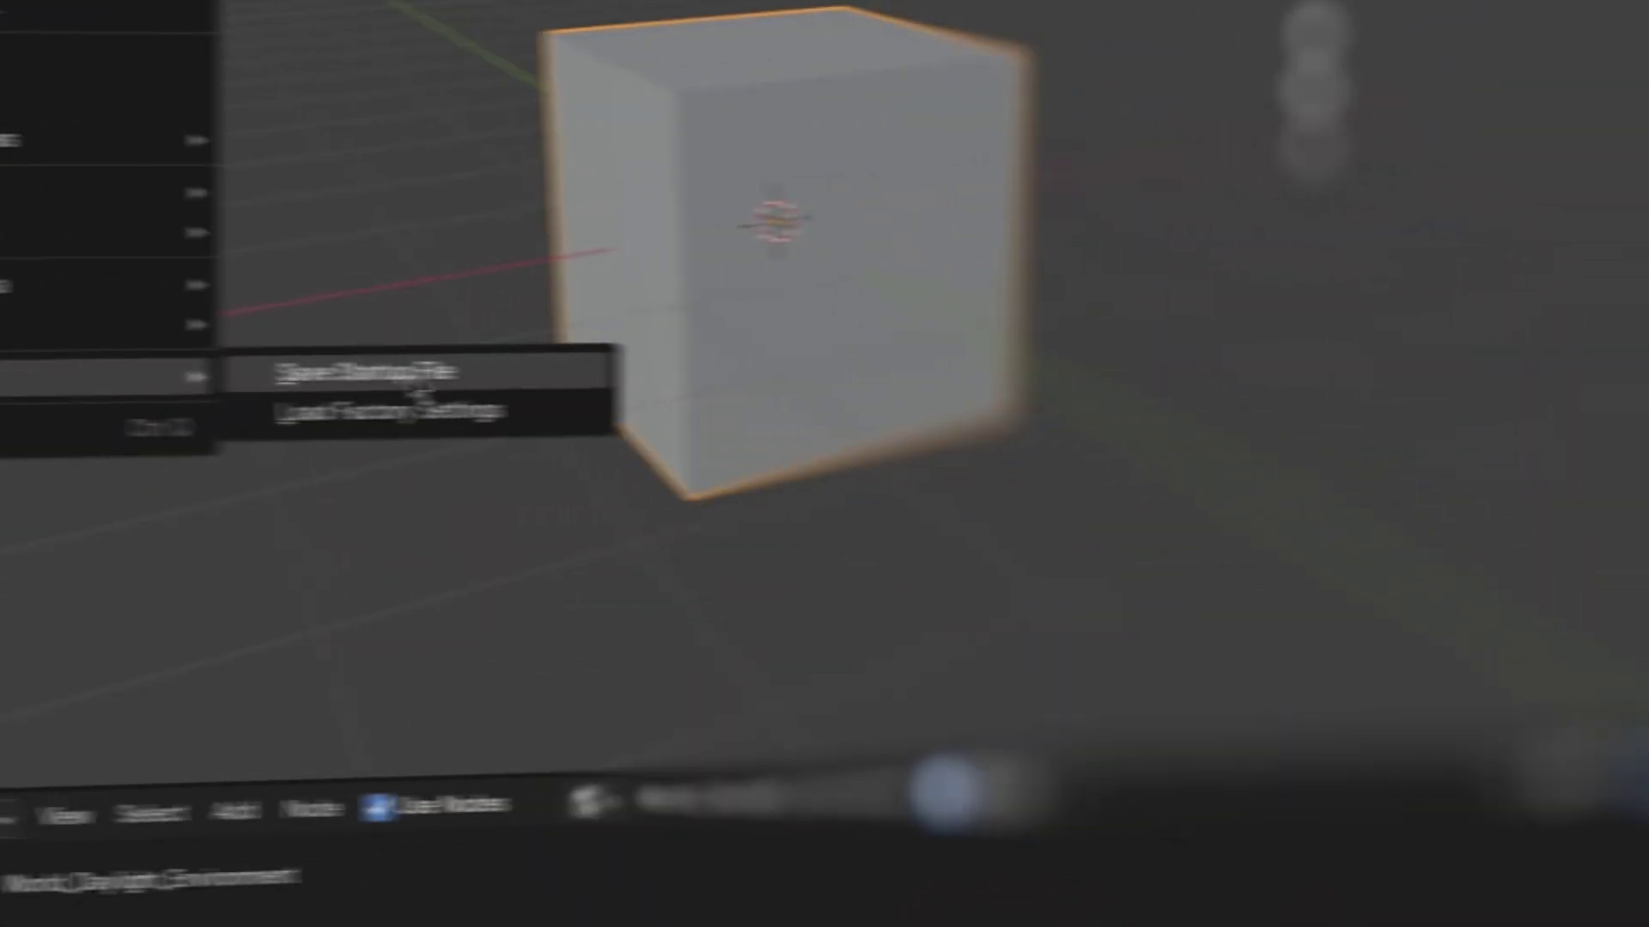
click(374, 374)
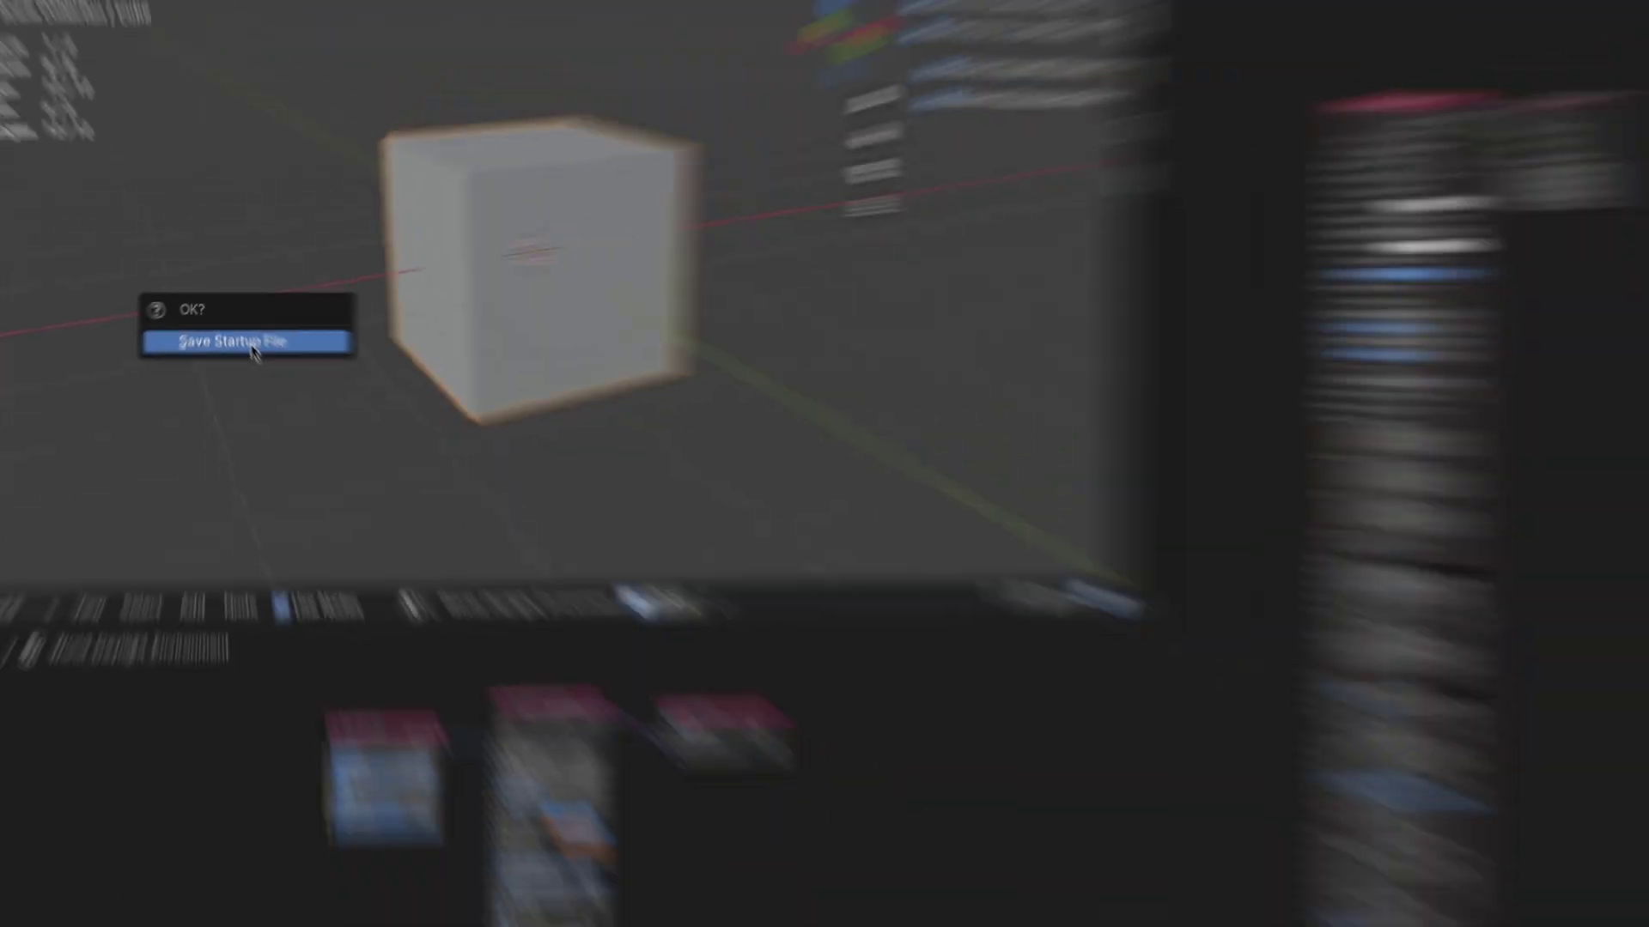
click(258, 365)
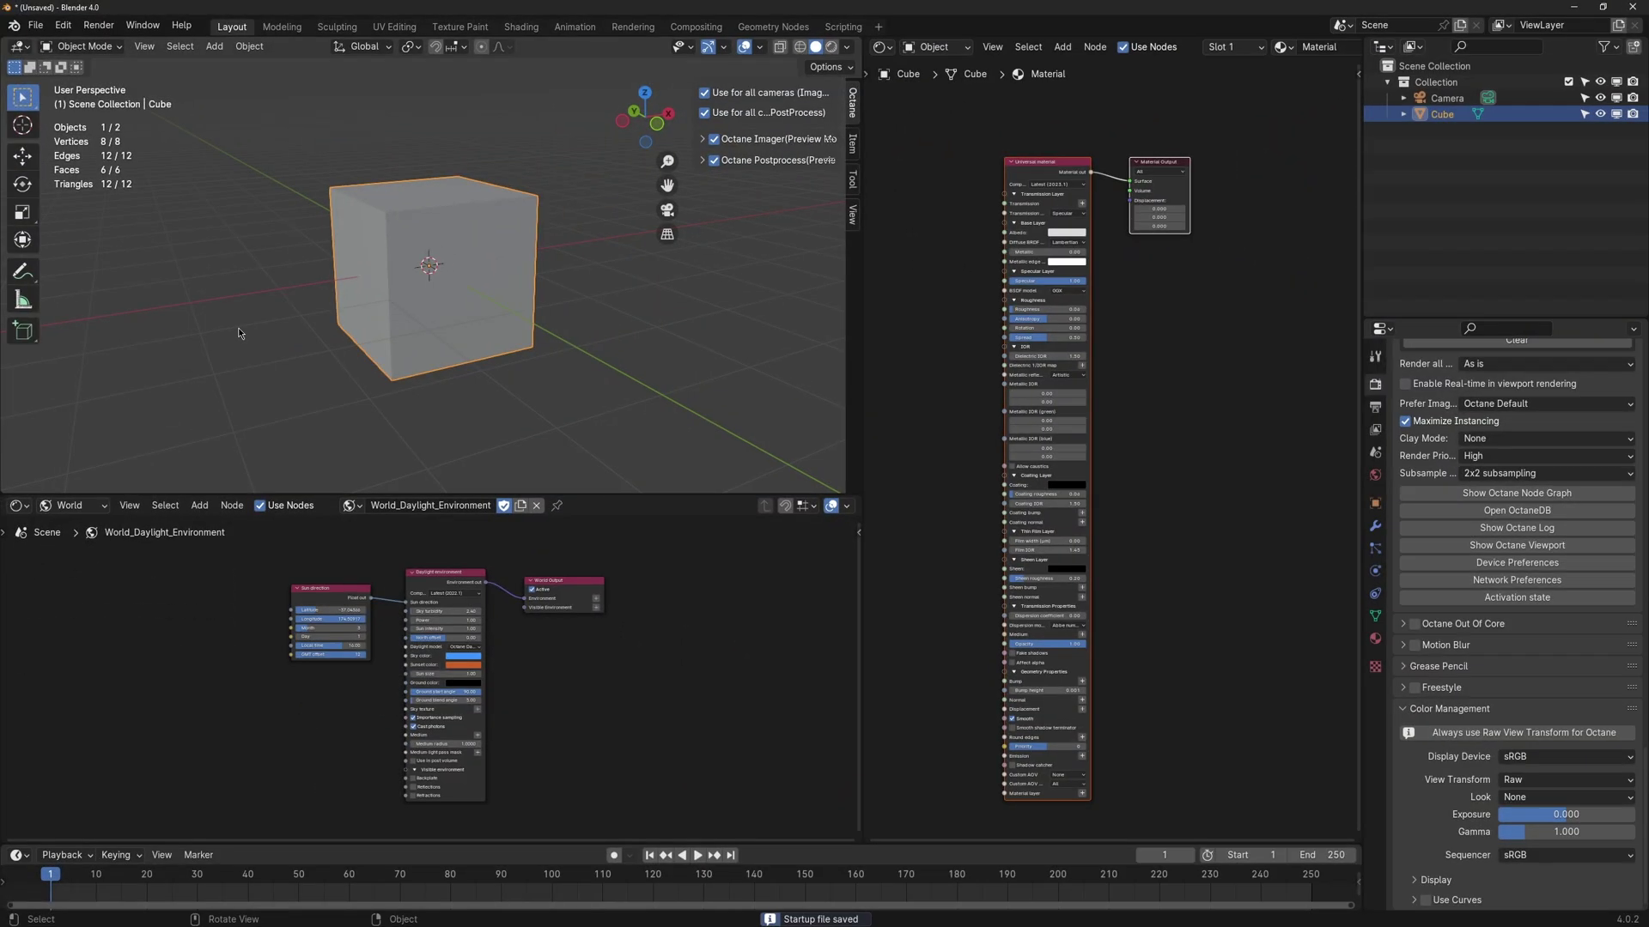
- Orbit the view to look down on the scene and reopen the new-file template list
click(35, 25)
middle_drag(471, 224, 595, 280)
scroll(595, 280, down, 5)
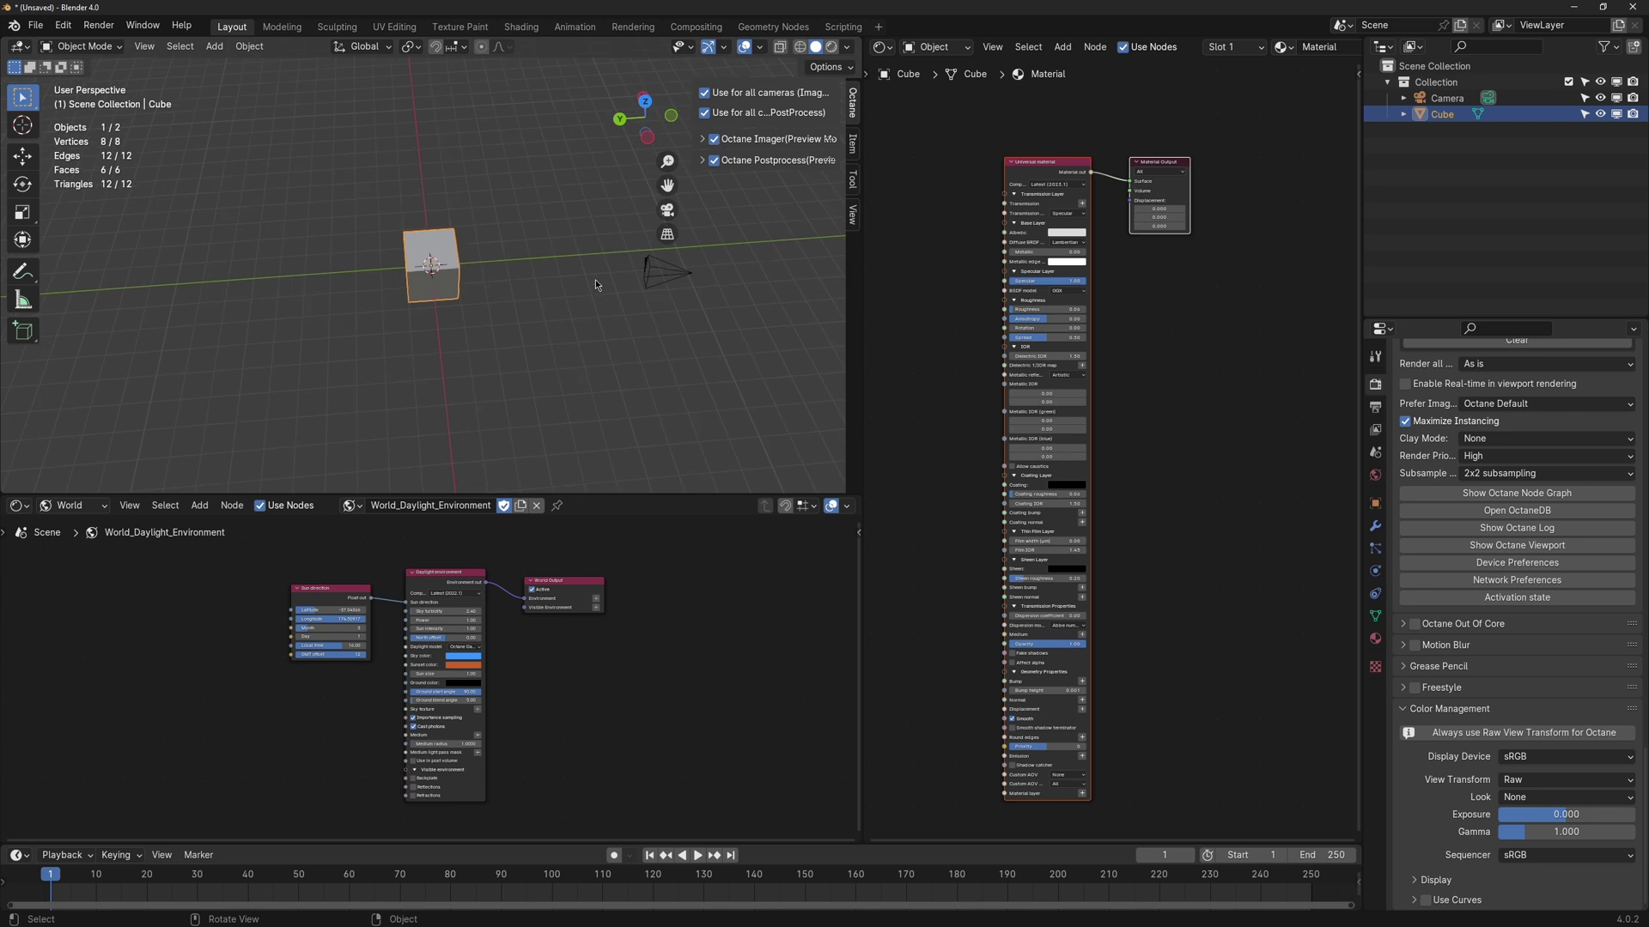
scroll(444, 267, down, 3)
click(34, 25)
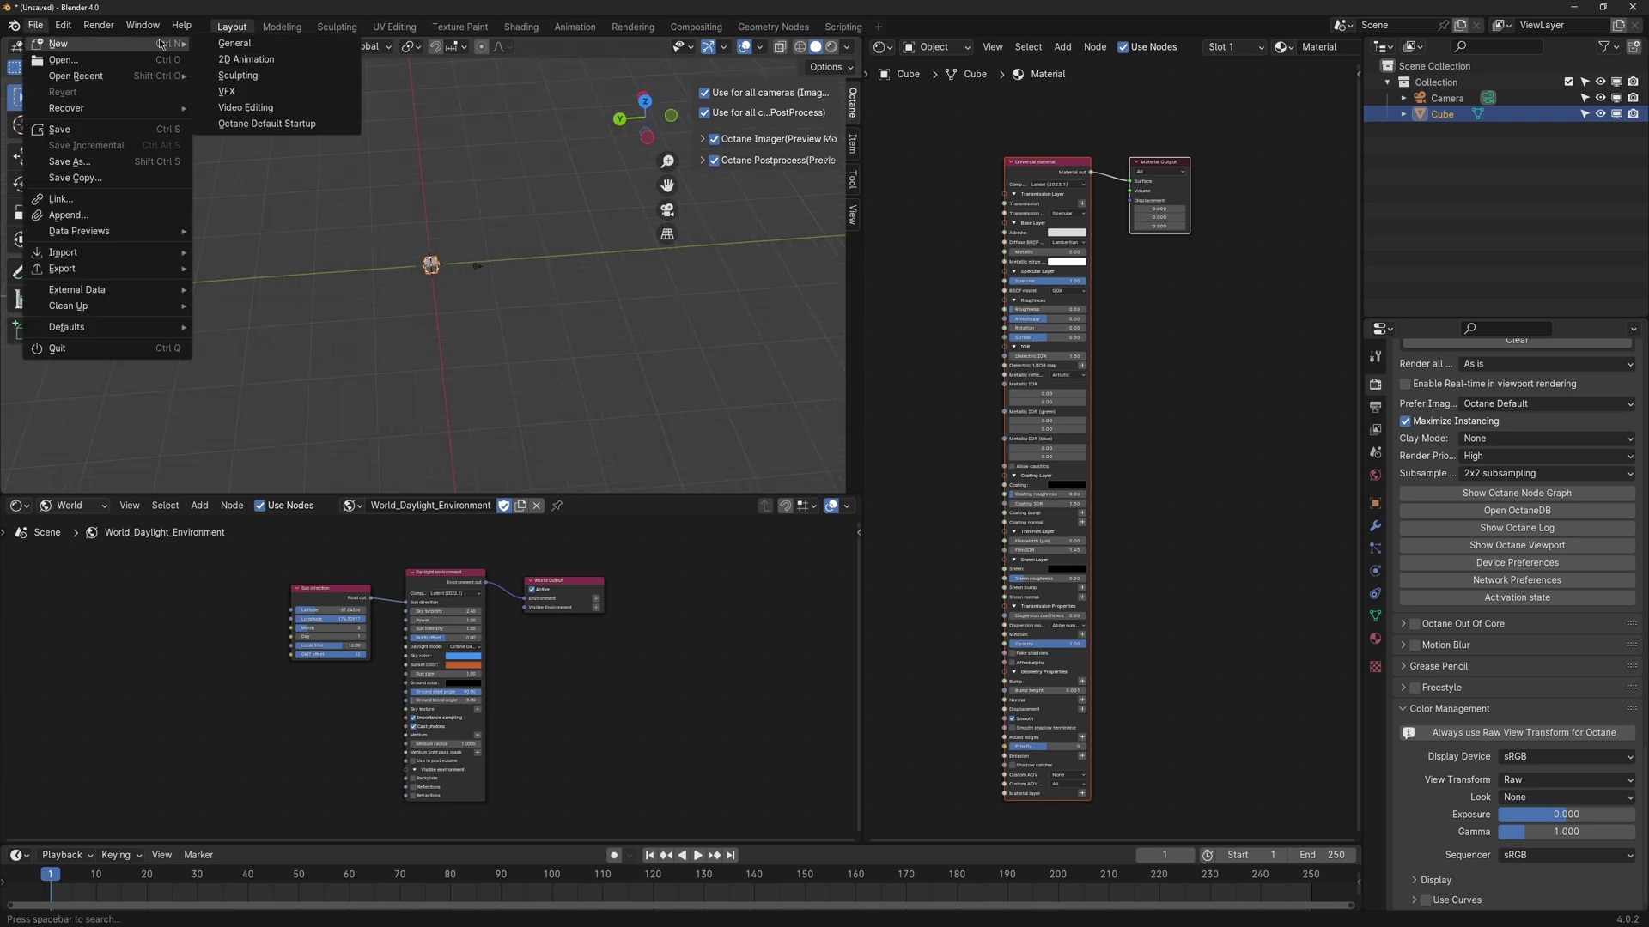
mouse_move(59, 43)
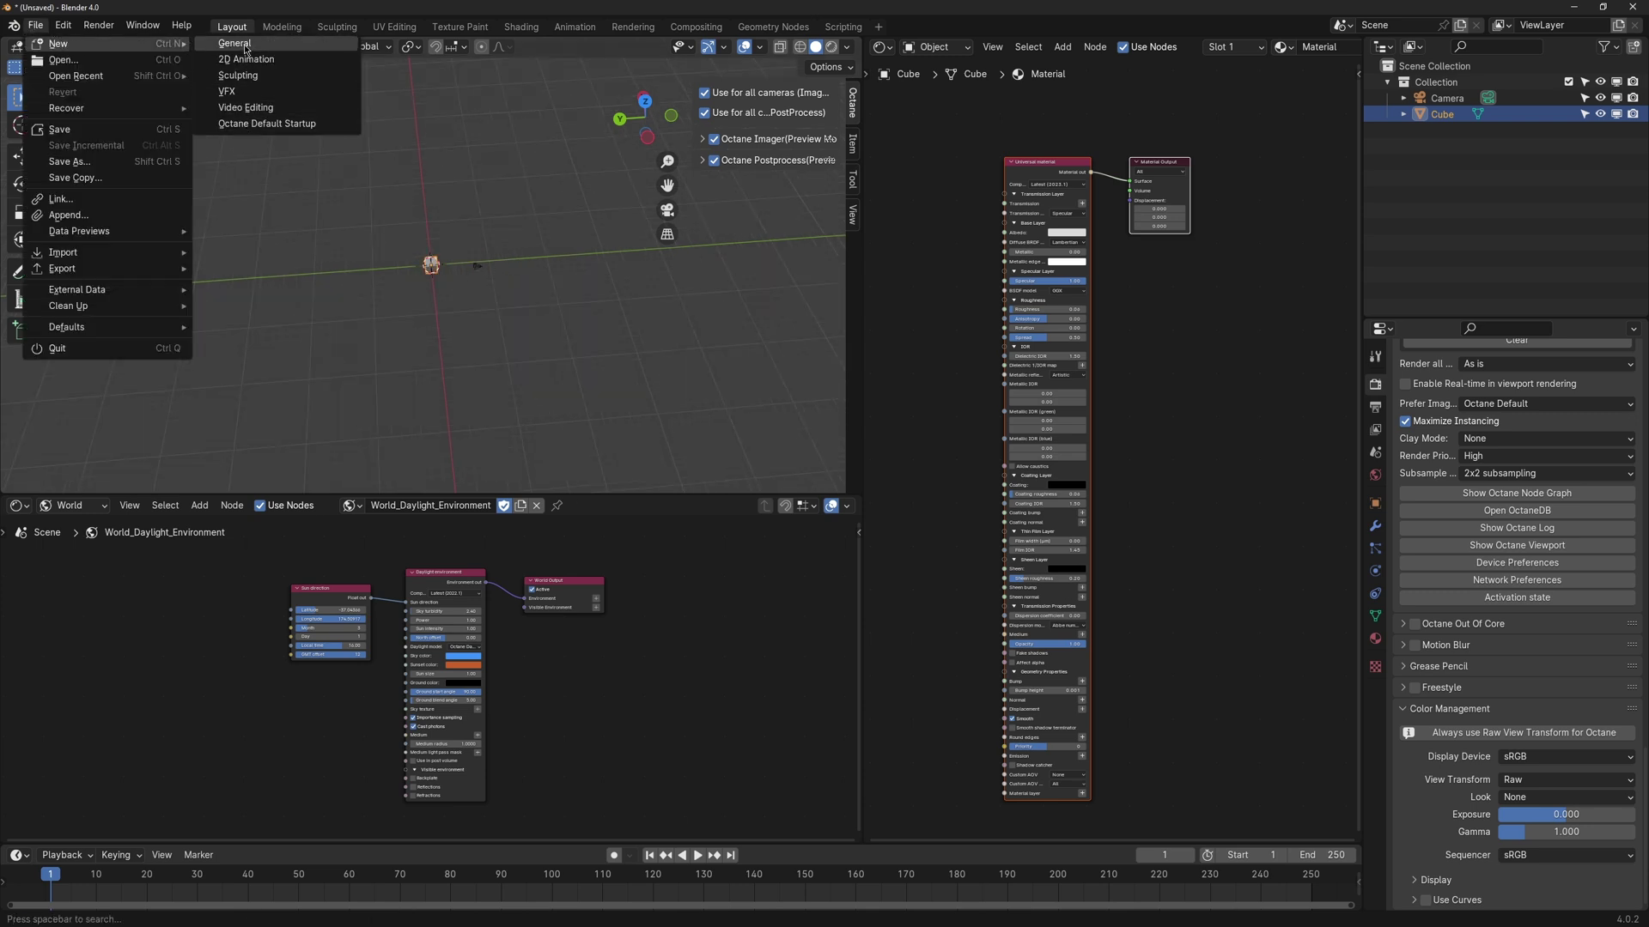
- Open a new General file with Don't Save, then scroll Render properties to verify the Octane settings
click(35, 25)
click(241, 44)
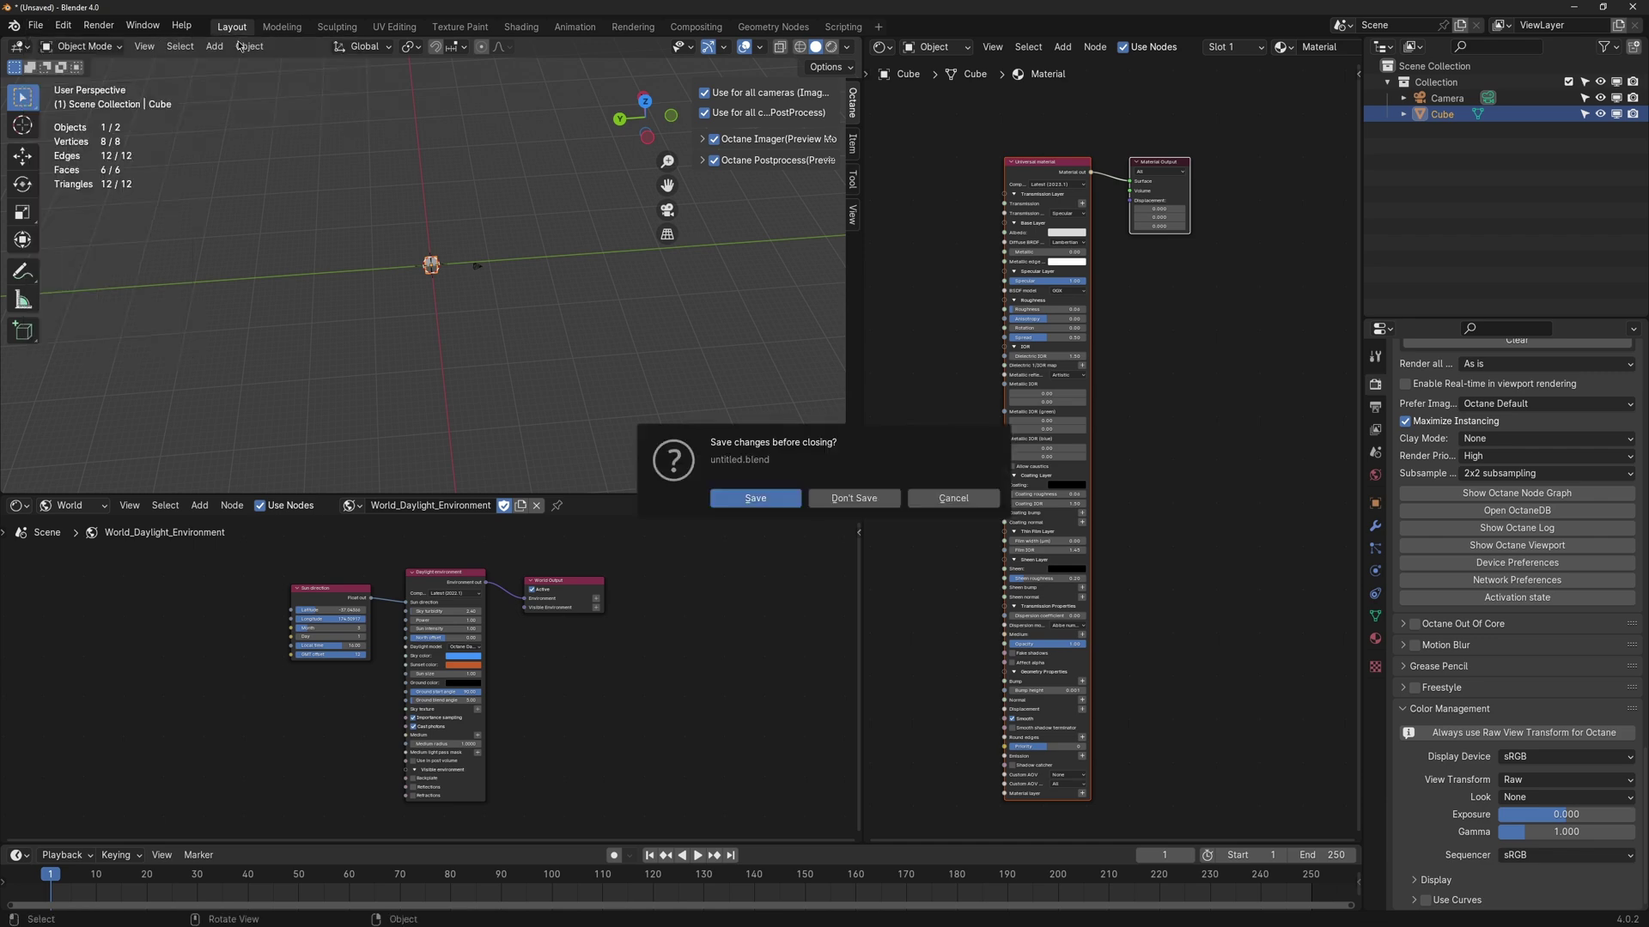
click(854, 498)
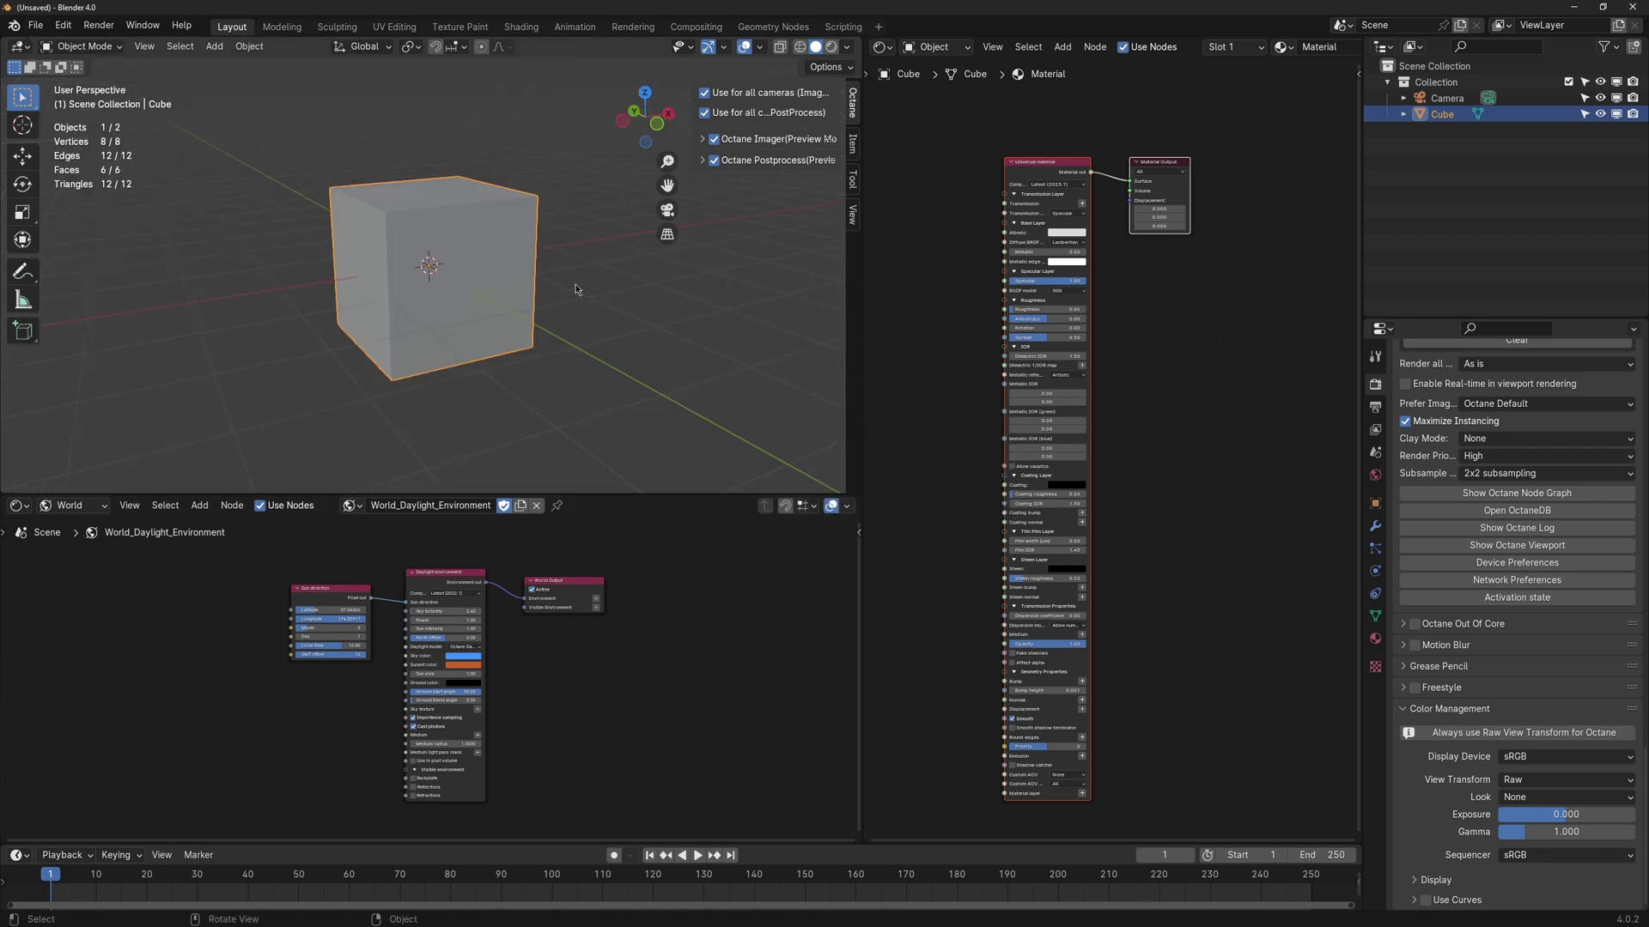
scroll(1460, 593, down, 5)
scroll(1455, 627, down, 5)
scroll(1454, 651, down, 5)
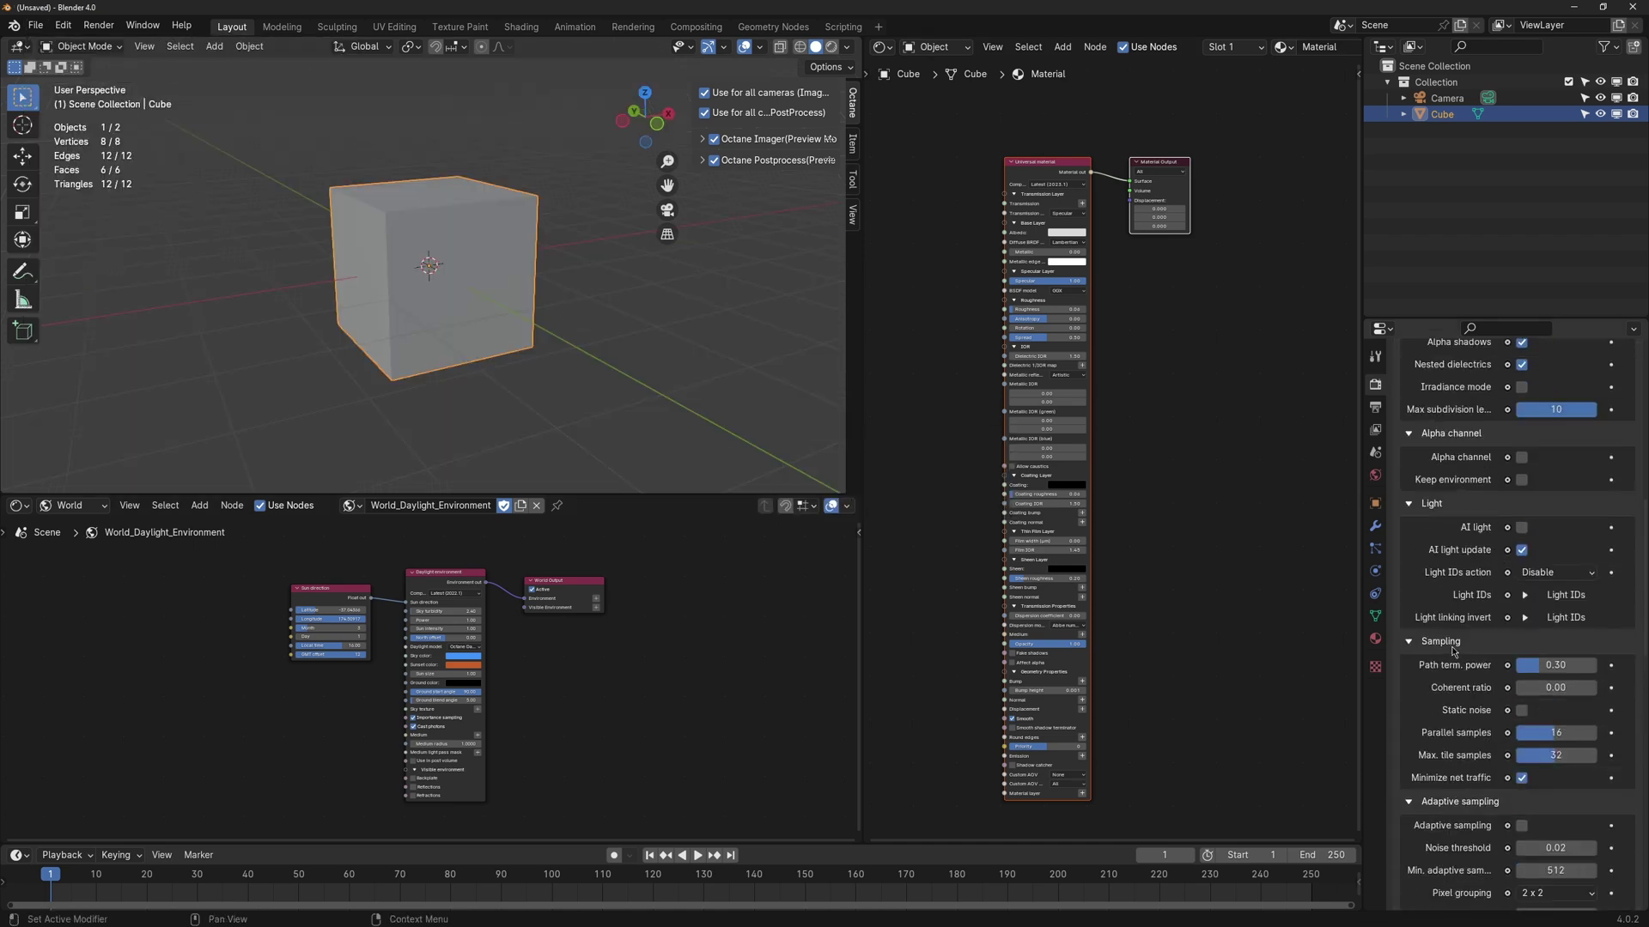
scroll(1453, 651, up, 8)
scroll(1460, 635, up, 7)
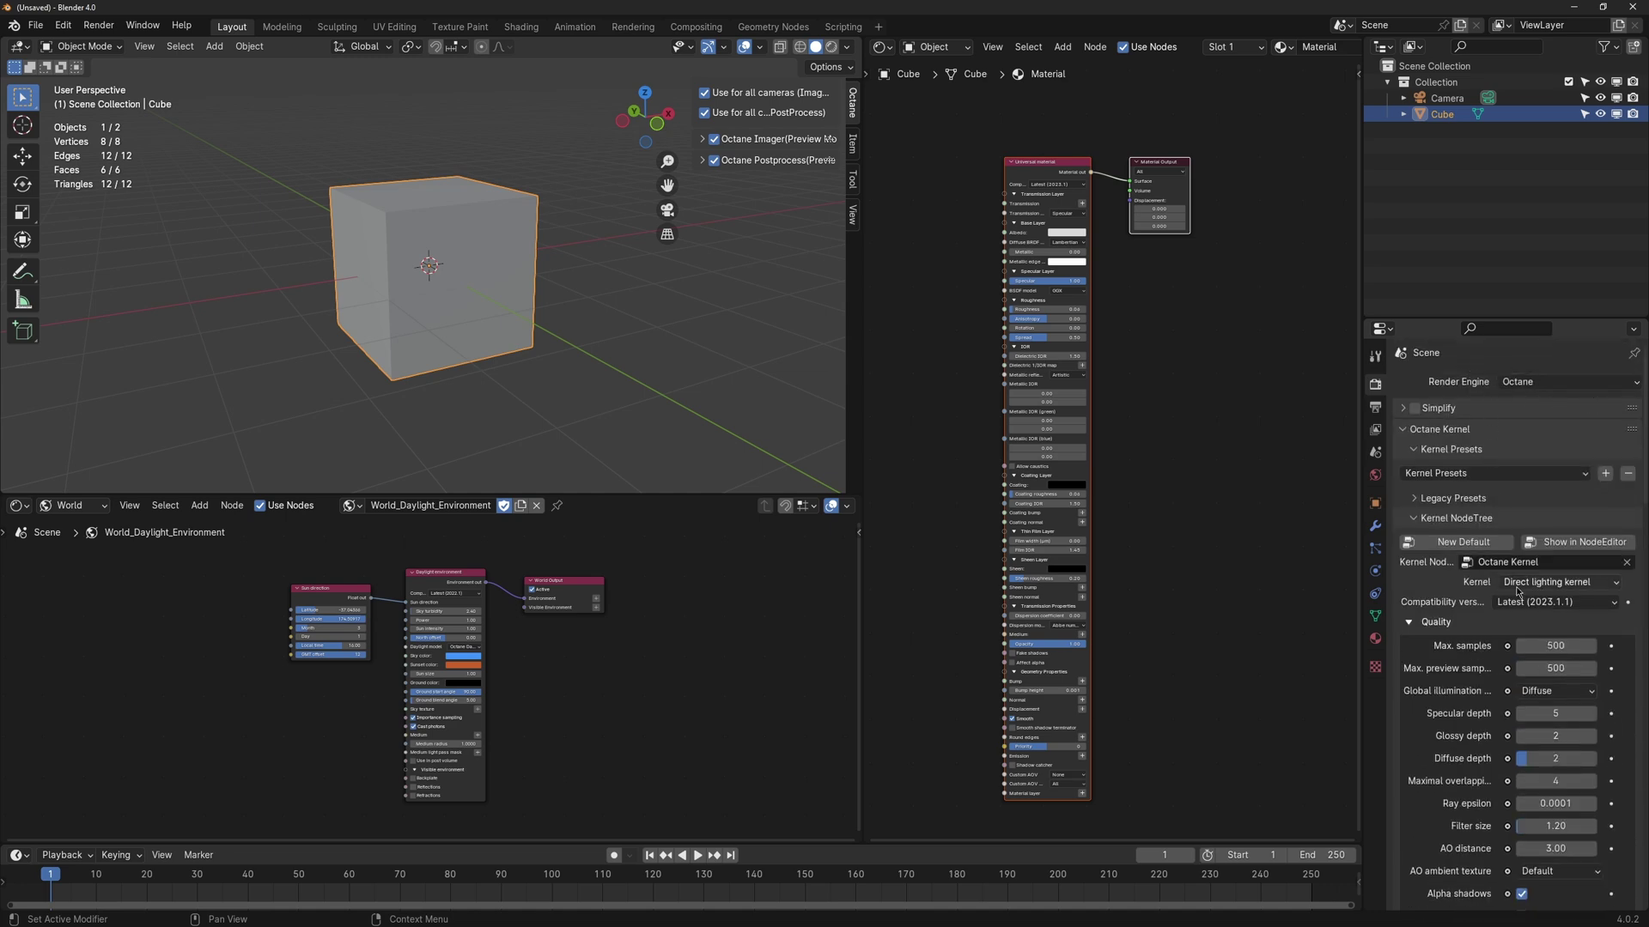